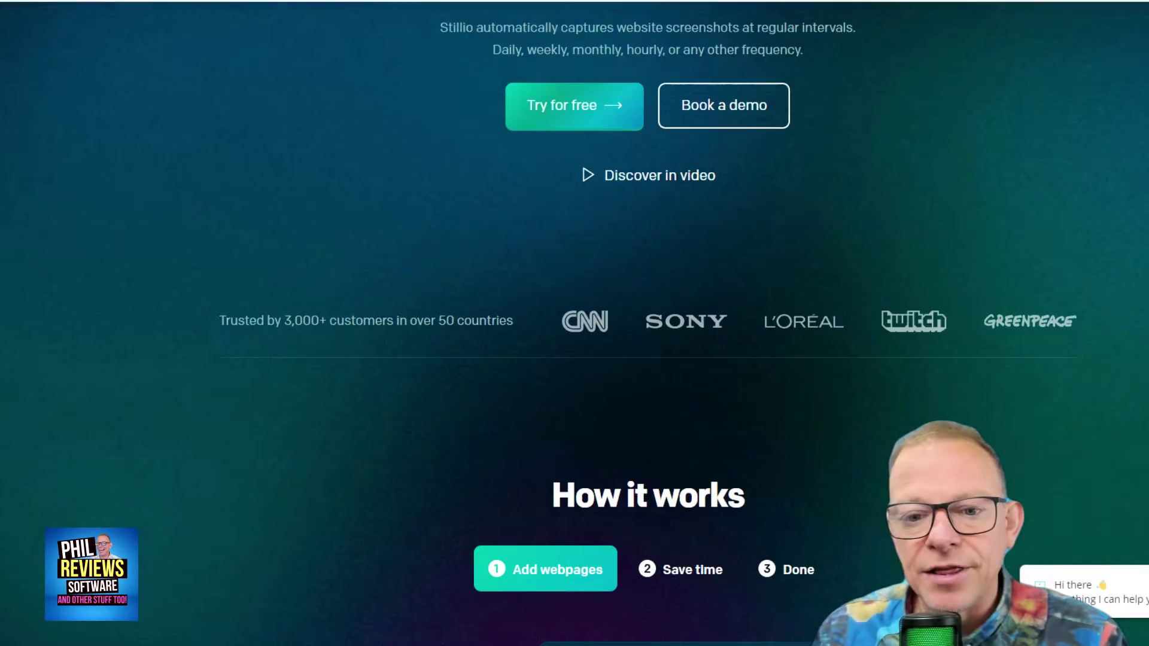
Scroll past First class features to the Use cases, including Competition Tracking and Brand Management
scroll(574, 323, down, 15)
scroll(574, 323, down, 15)
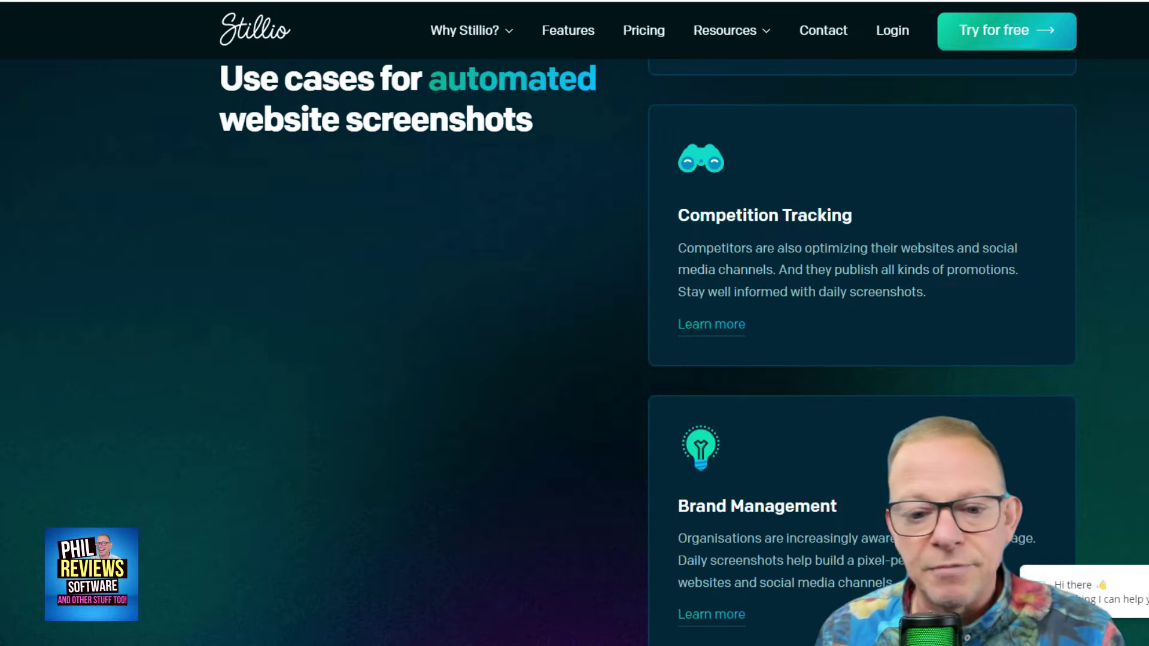
Scroll down the Webpages grid of monitored sites to see more captures, such as blockchain.com
scroll(575, 323, down, 5)
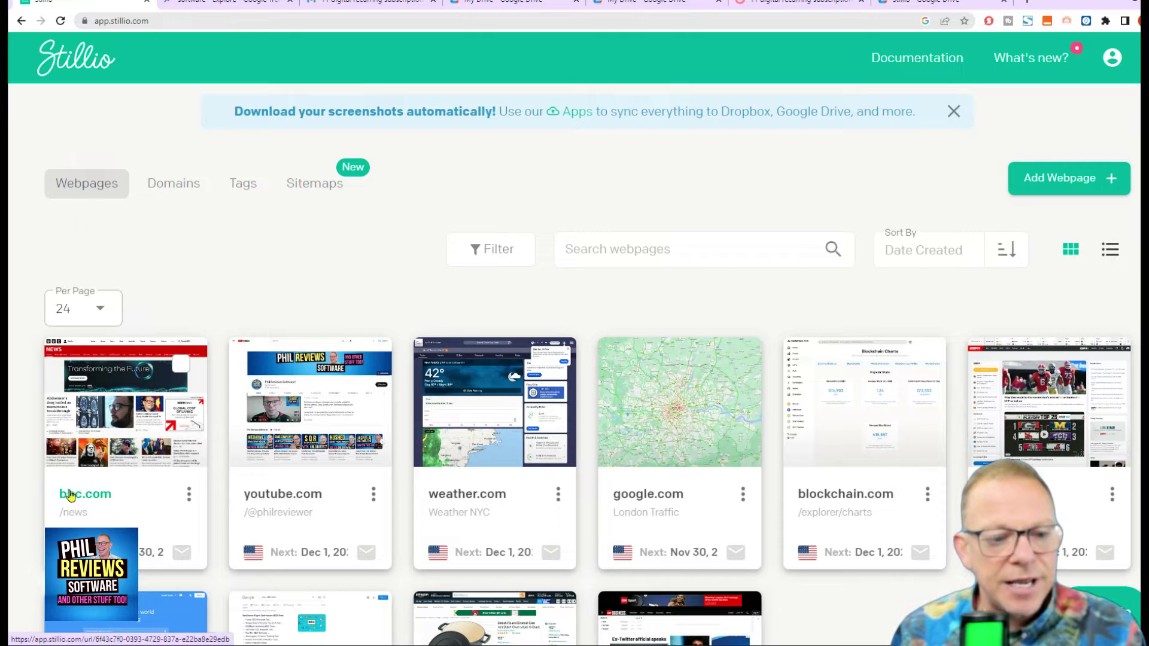
Look through the Domains, Tags and Sitemaps pages of the Stillio account
click(167, 188)
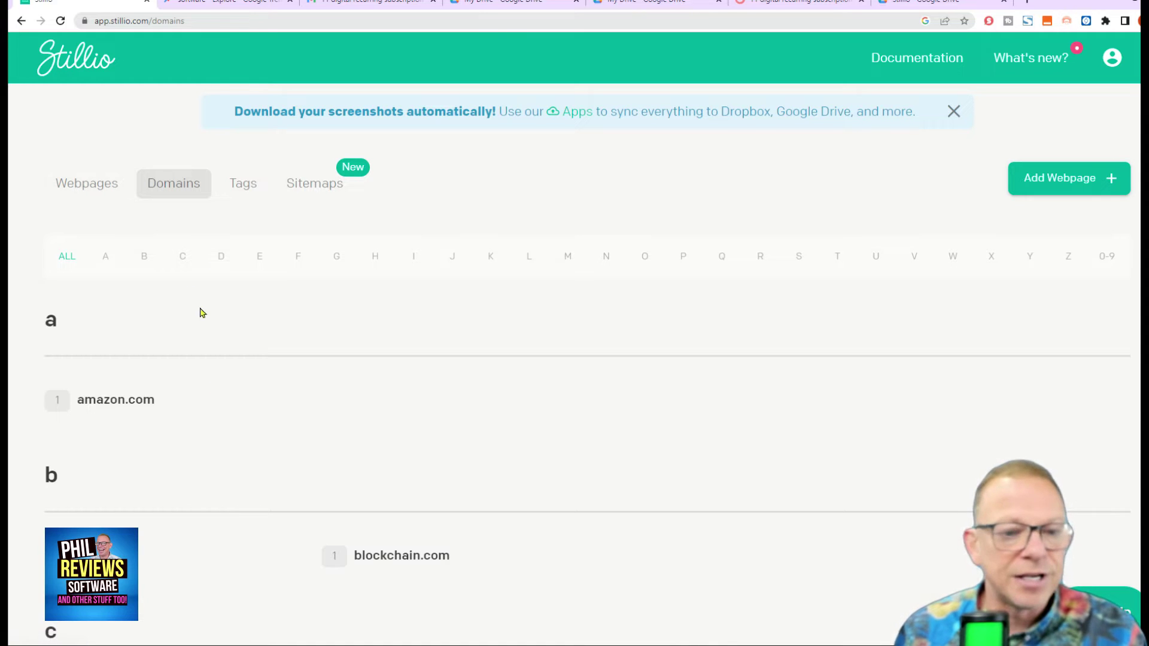
click(242, 193)
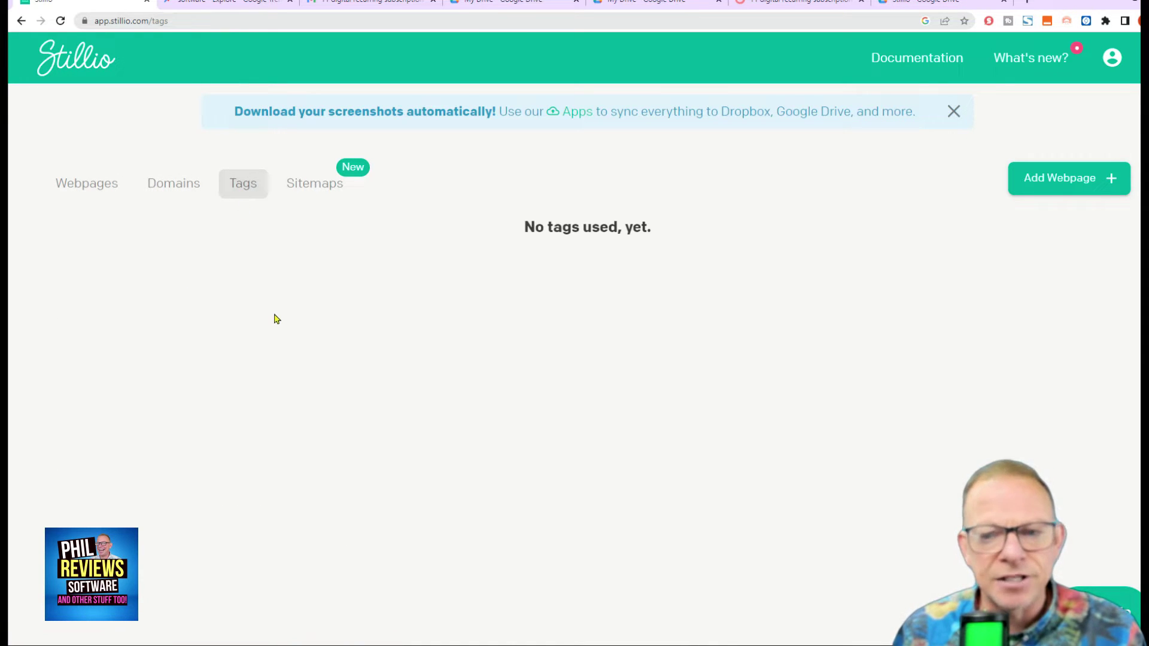
click(310, 188)
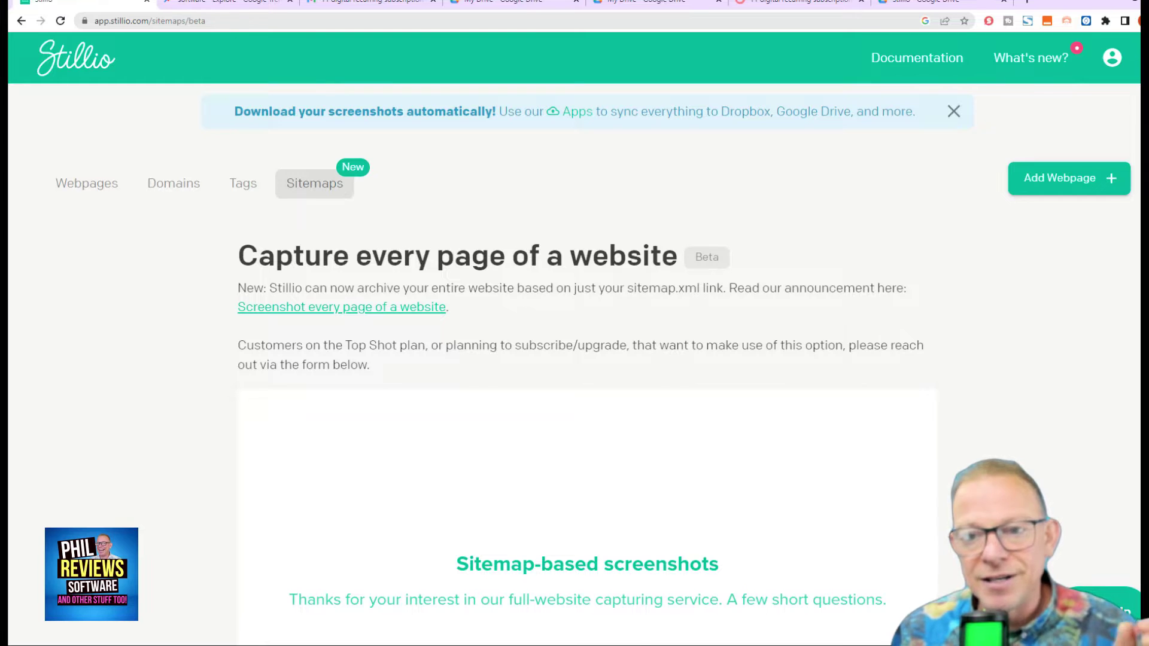
scroll(574, 338, down, 2)
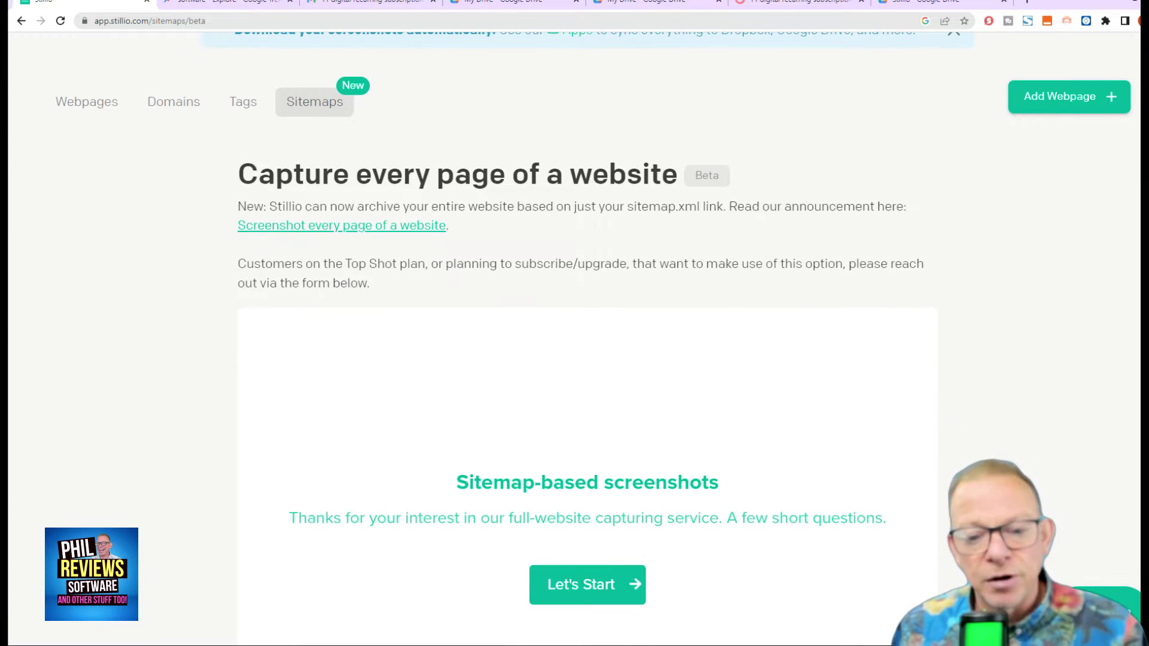
scroll(814, 160, down, 1)
scroll(813, 160, up, 3)
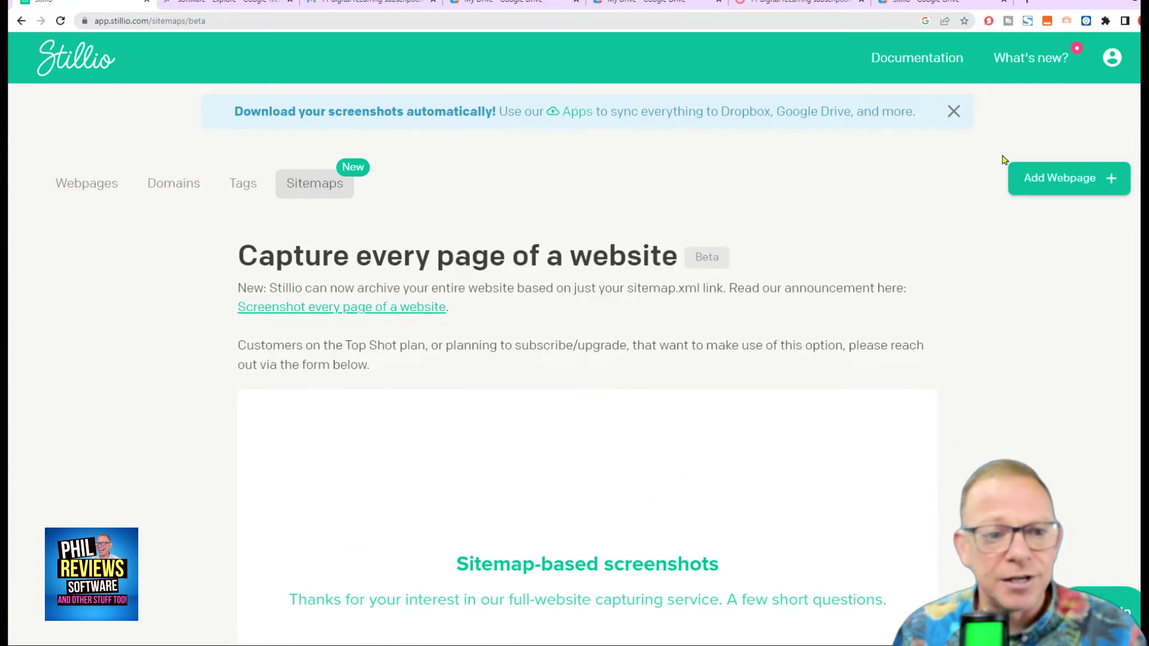
Return to the Webpages grid and start adding a new webpage
click(63, 185)
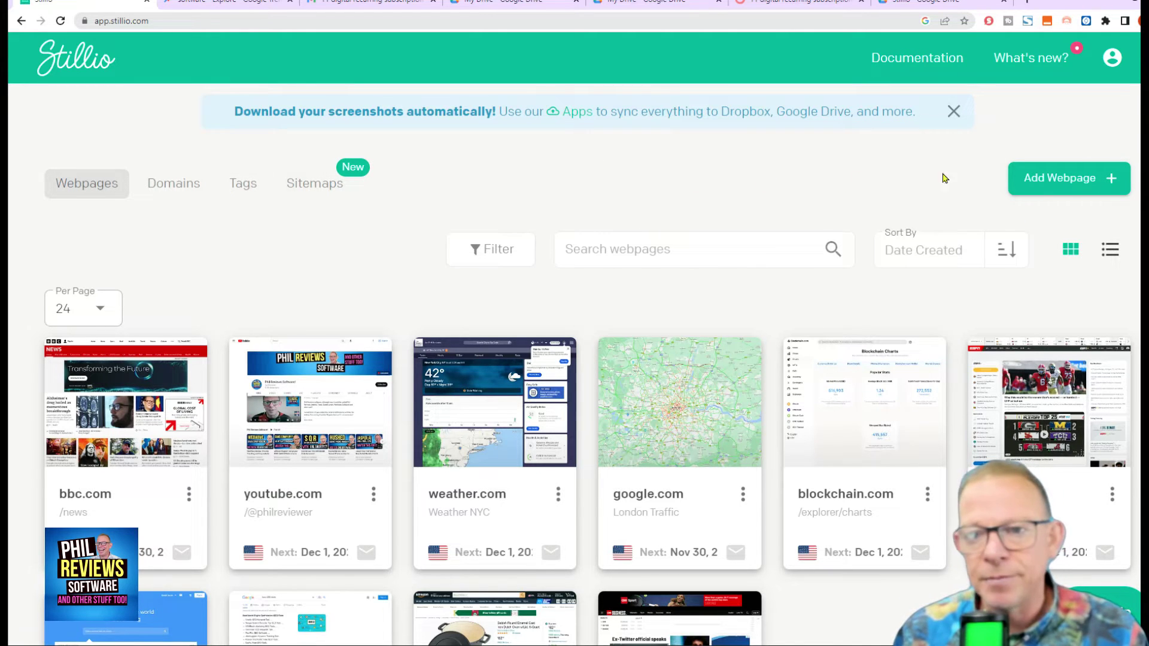
scroll(814, 150, down, 1)
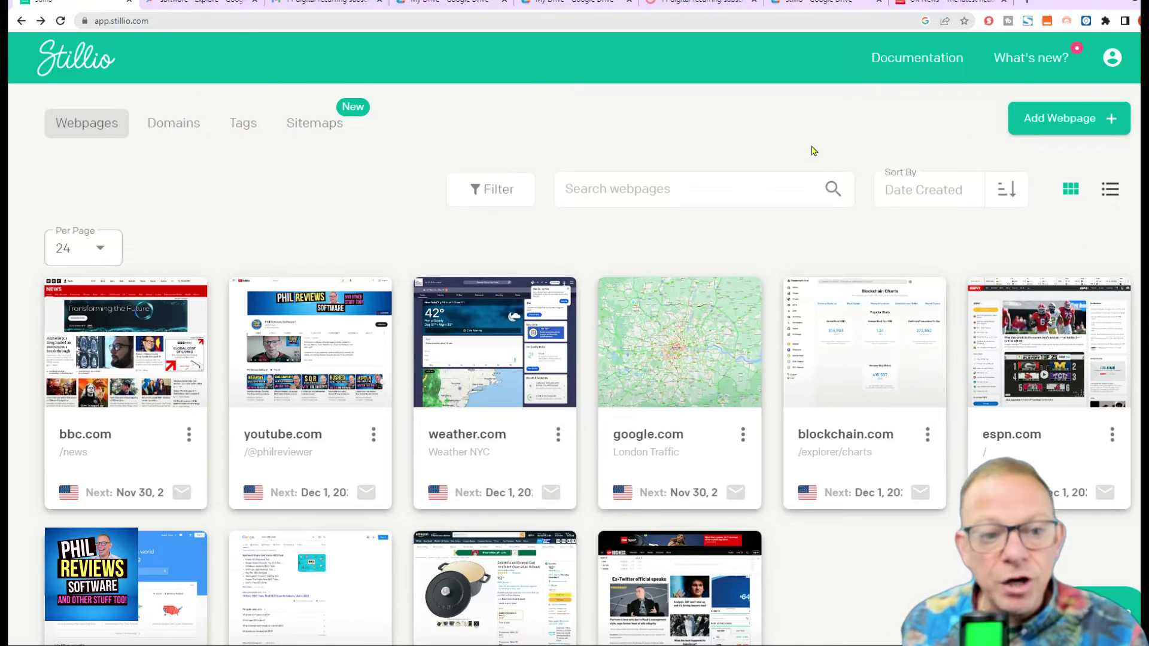
click(1109, 122)
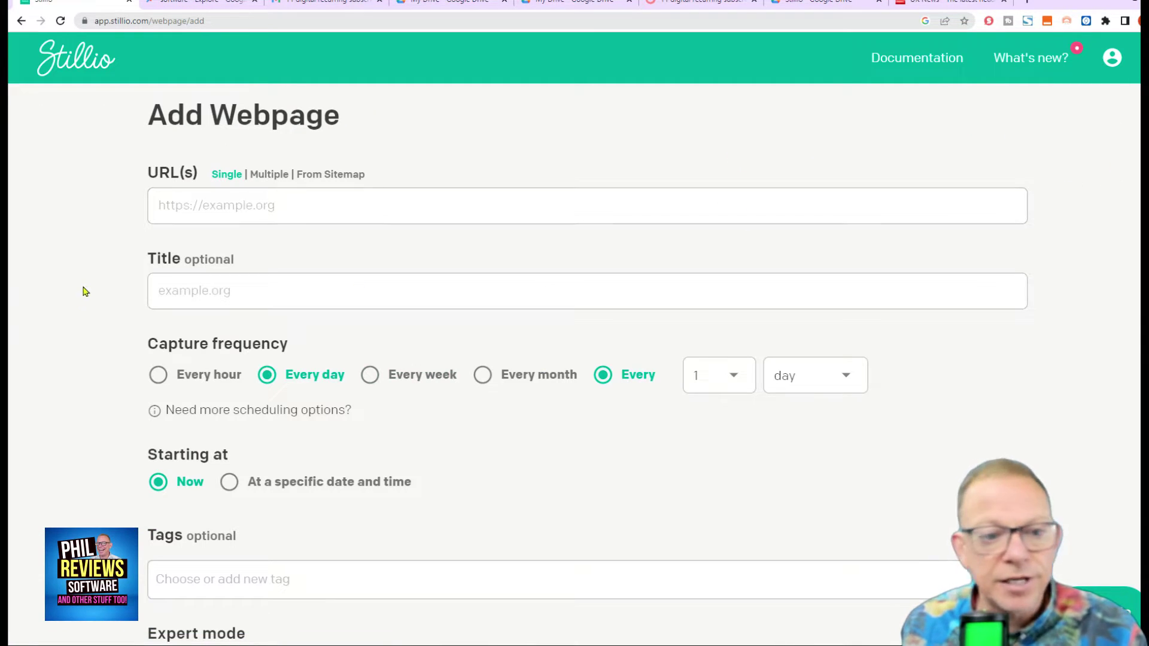
Copy the web address of the open UK News page
key(ctrl+9)
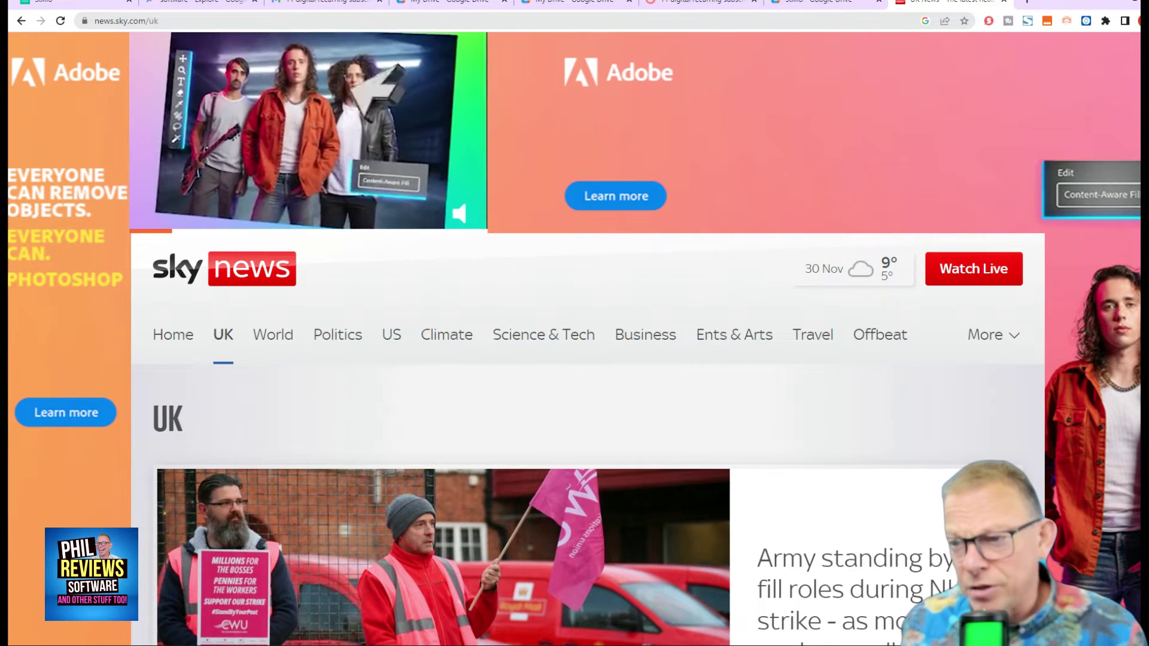
click(109, 21)
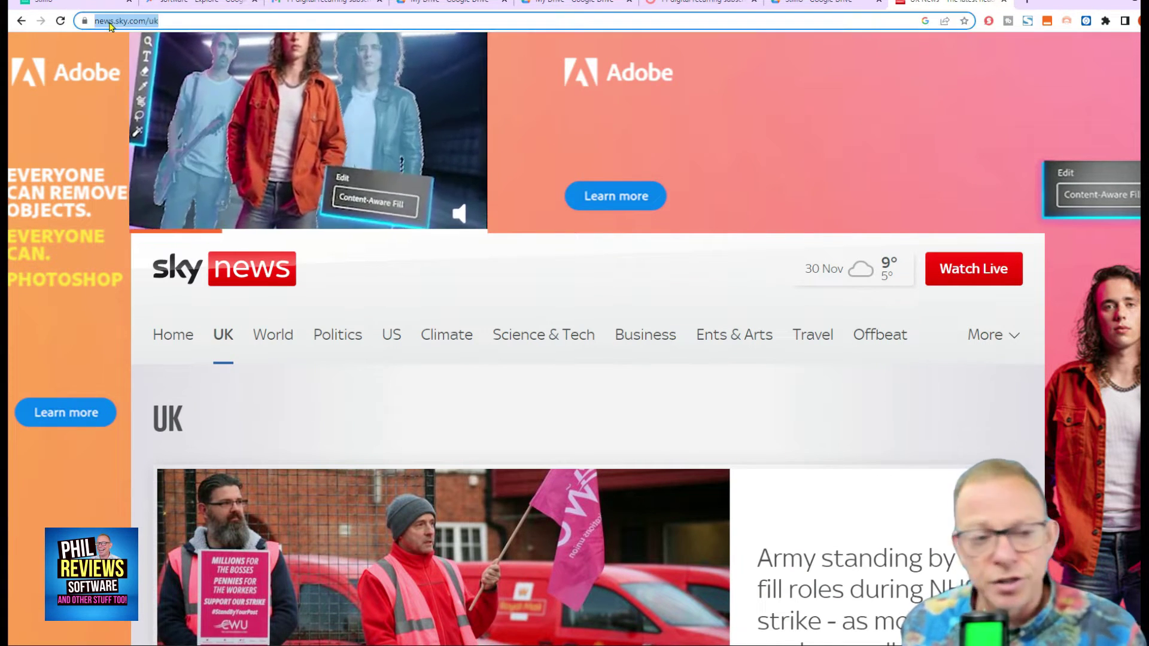
right_click(110, 23)
click(150, 112)
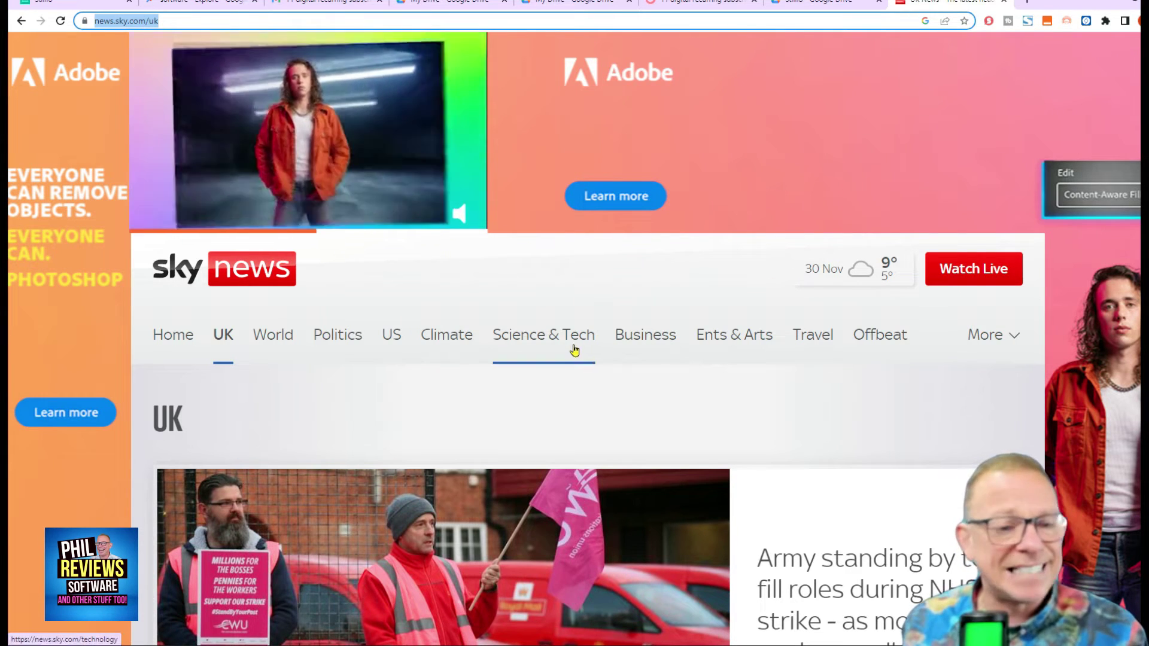
click(571, 355)
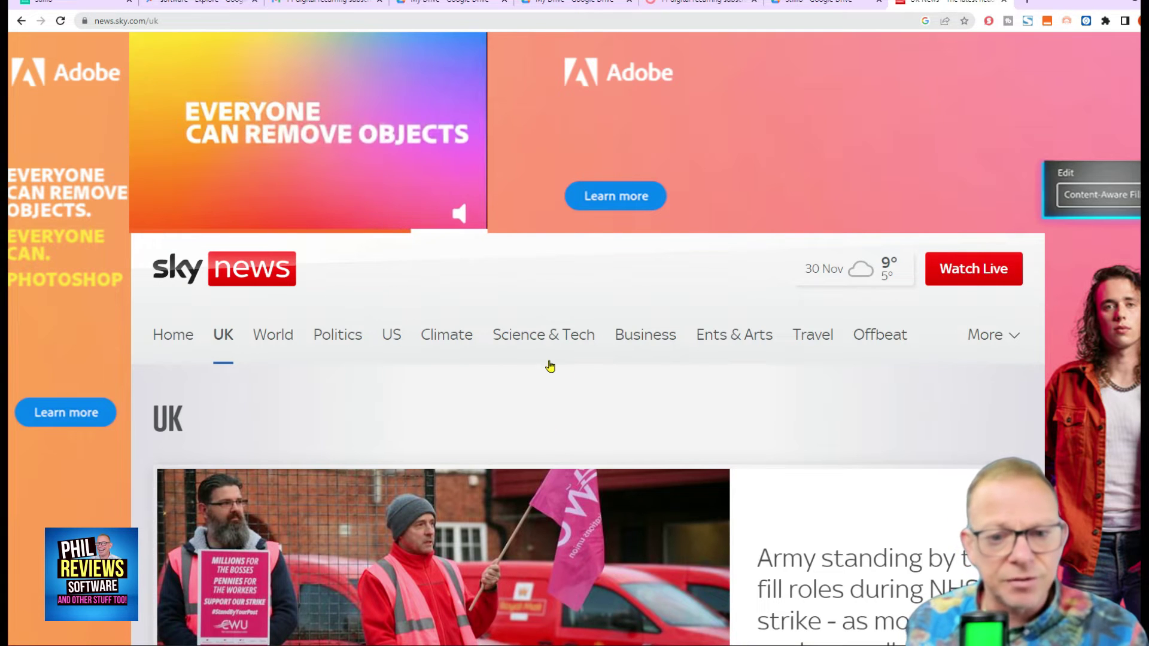
Open the Sky News Science & Tech section and scroll through its articles
click(552, 343)
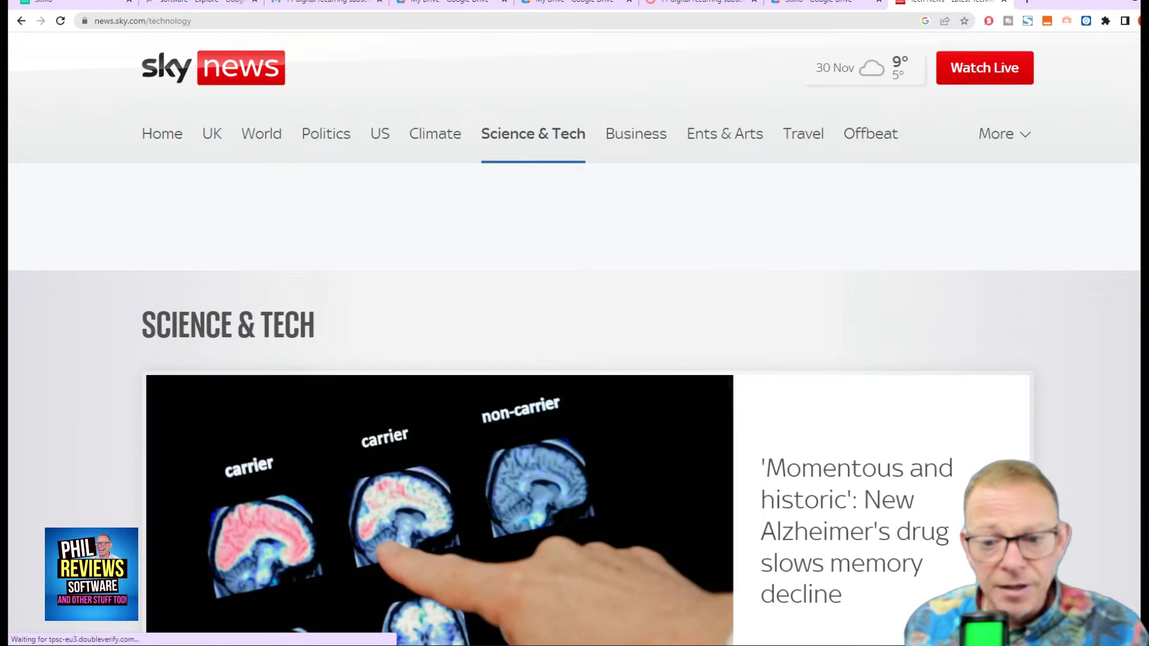
scroll(1106, 132, down, 5)
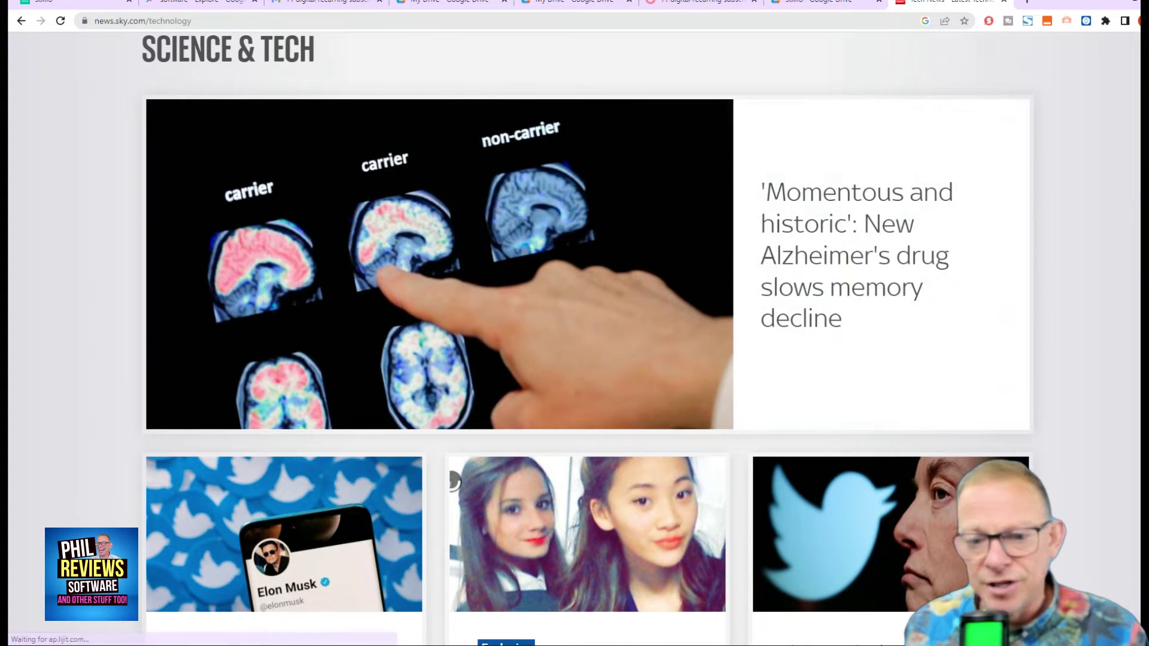
scroll(837, 257, down, 2)
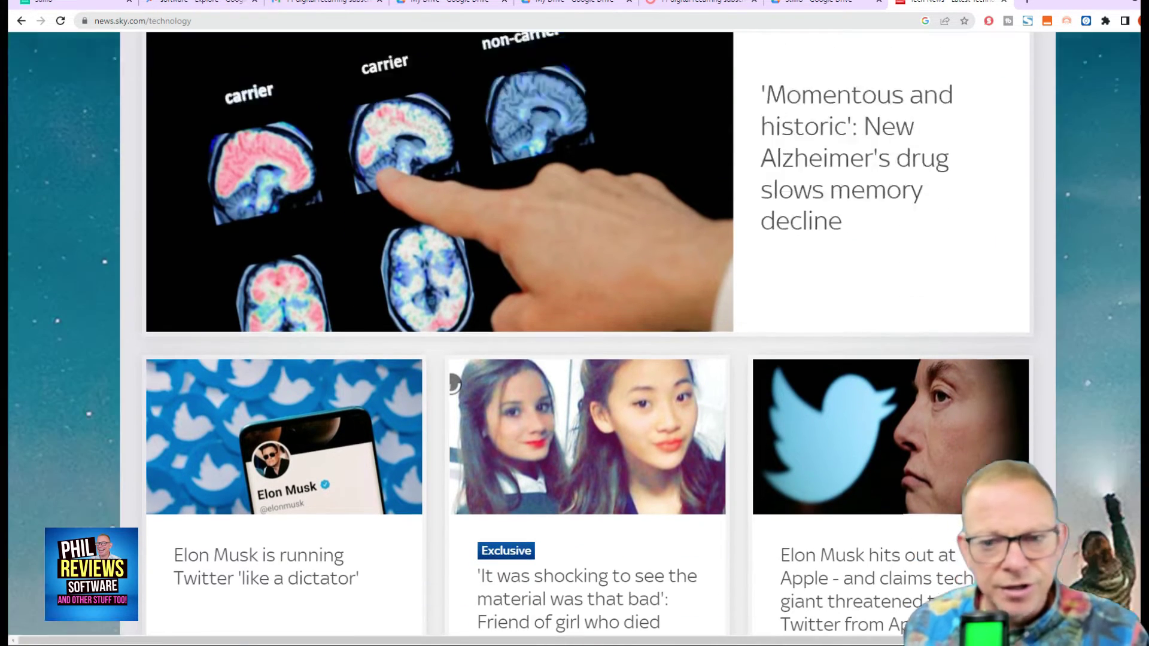
scroll(574, 335, down, 3)
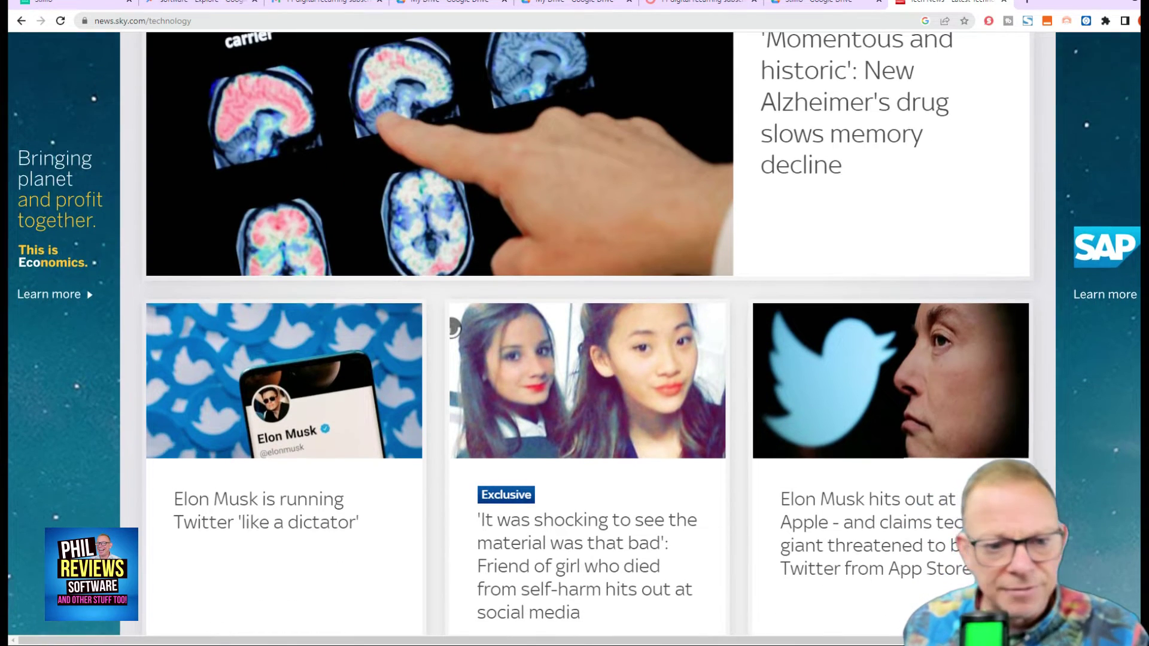
scroll(574, 335, down, 2)
scroll(575, 335, down, 3)
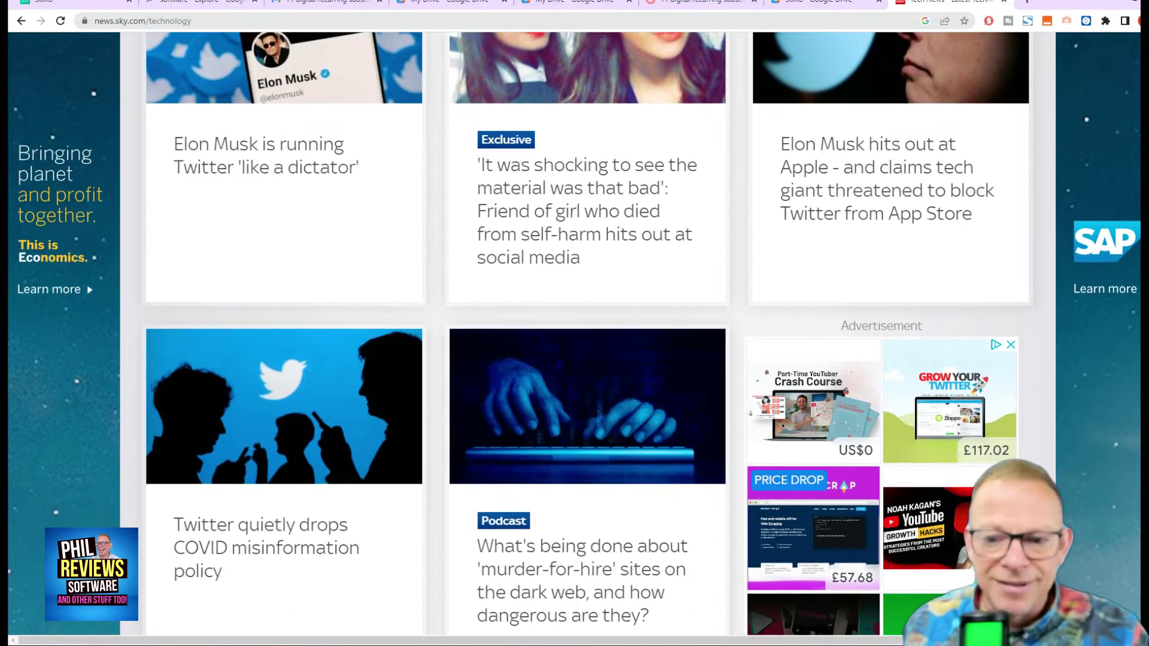
scroll(574, 335, down, 5)
scroll(575, 335, down, 10)
scroll(574, 335, down, 2)
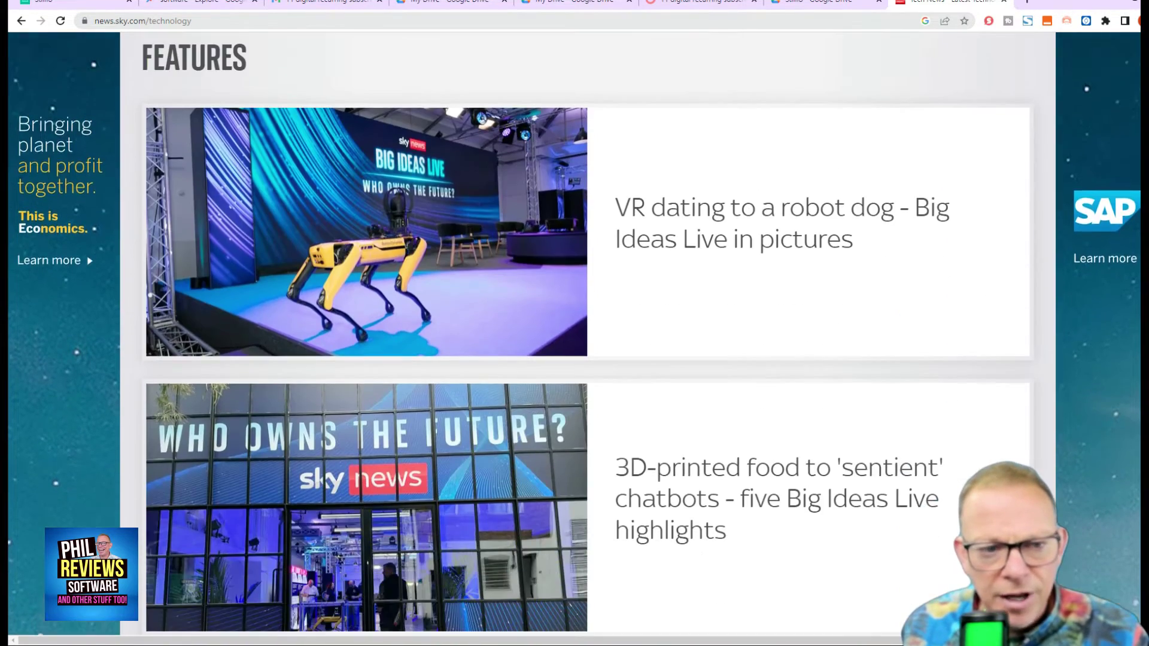
scroll(574, 335, up, 5)
scroll(575, 335, down, 5)
scroll(575, 335, down, 3)
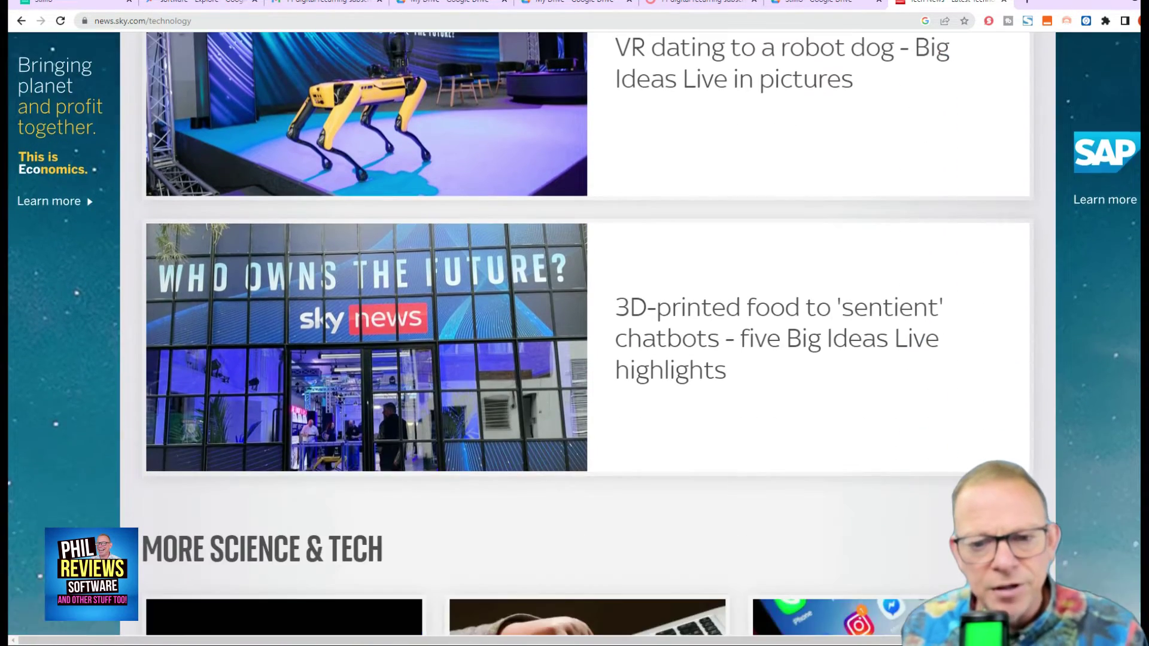
scroll(575, 335, up, 1)
scroll(574, 335, down, 12)
scroll(574, 335, up, 8)
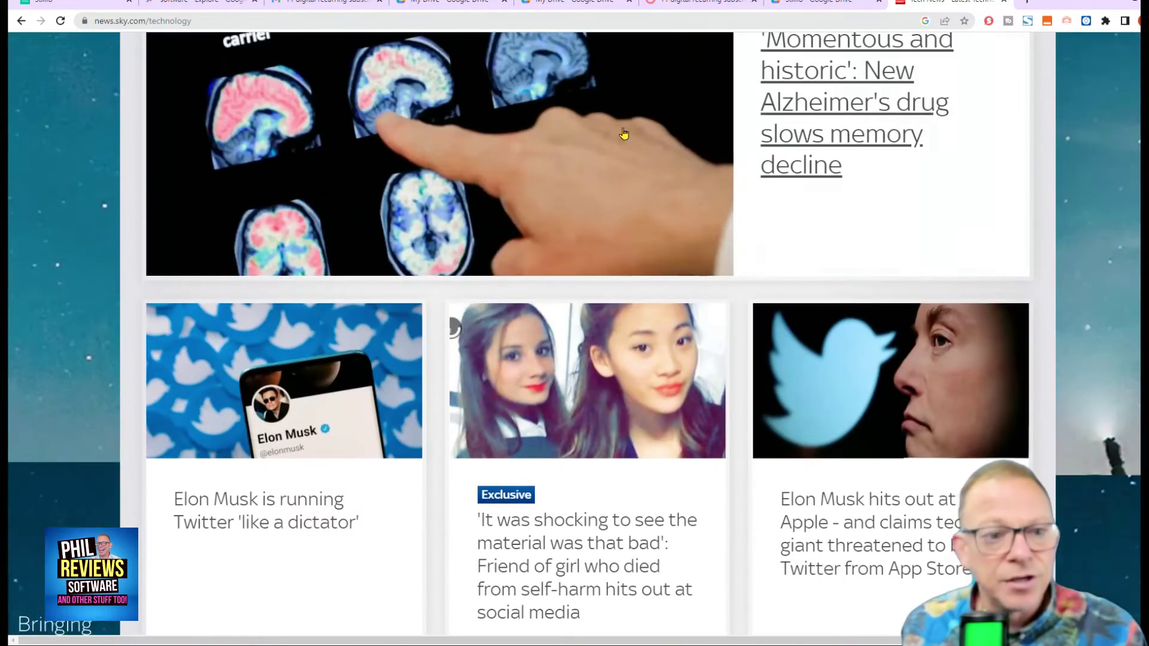
scroll(912, 46, up, 9)
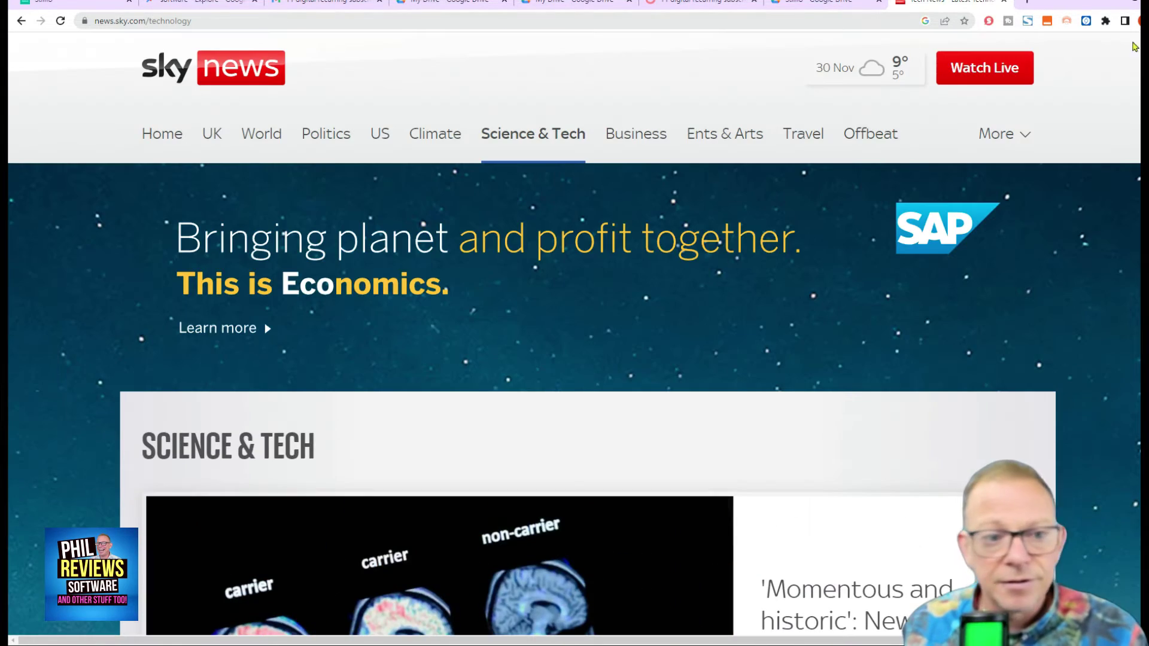
Copy the news.sky.com/technology page address from the address bar
click(223, 21)
right_click(223, 20)
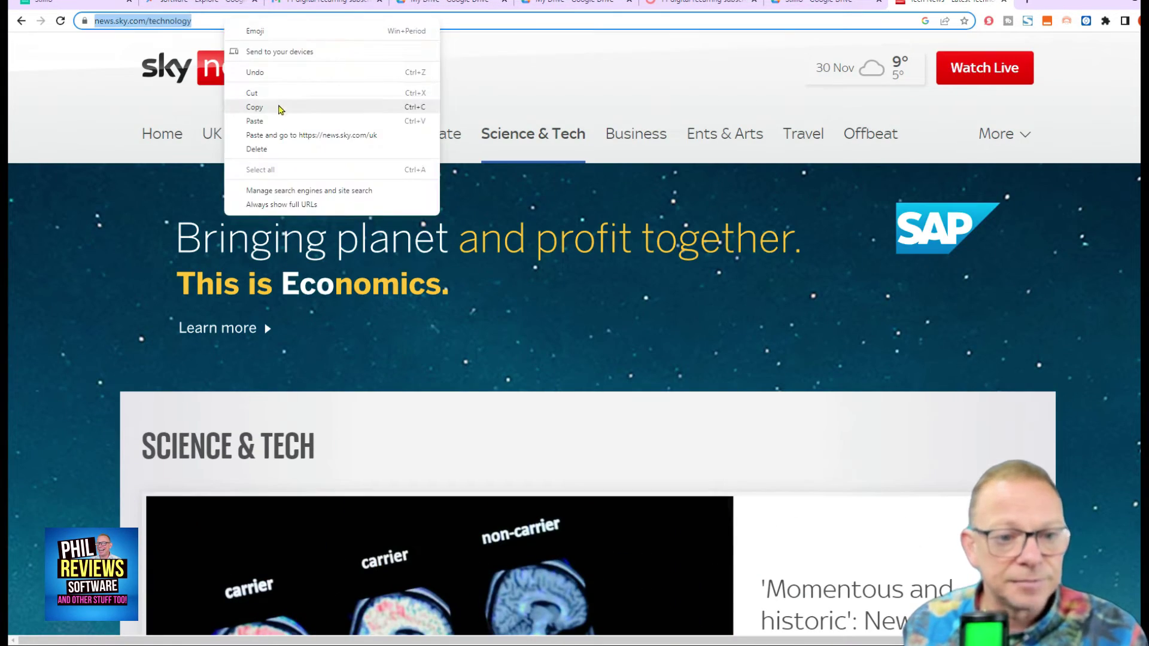
click(279, 107)
key(ctrl+1)
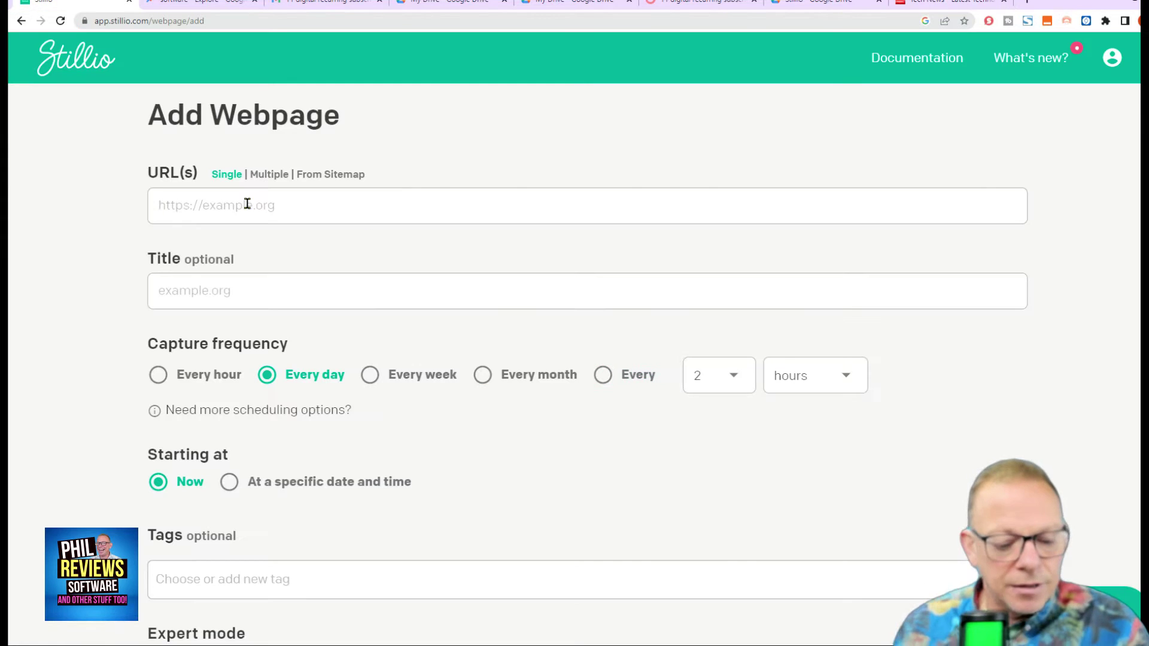
key(ctrl+v)
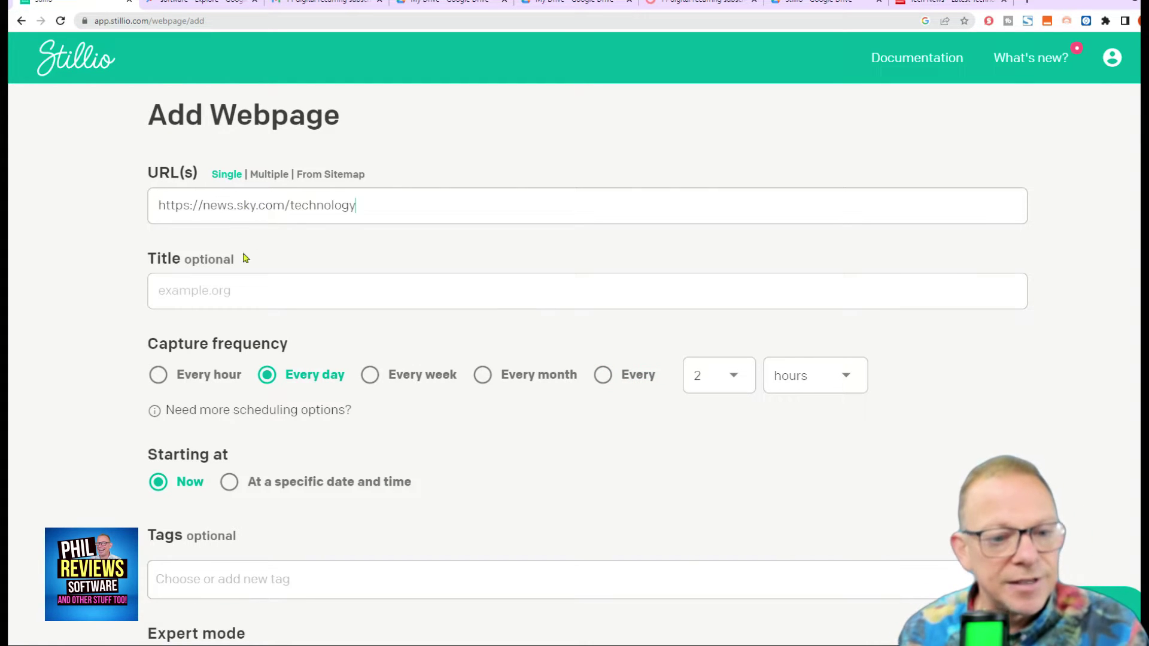
click(271, 285)
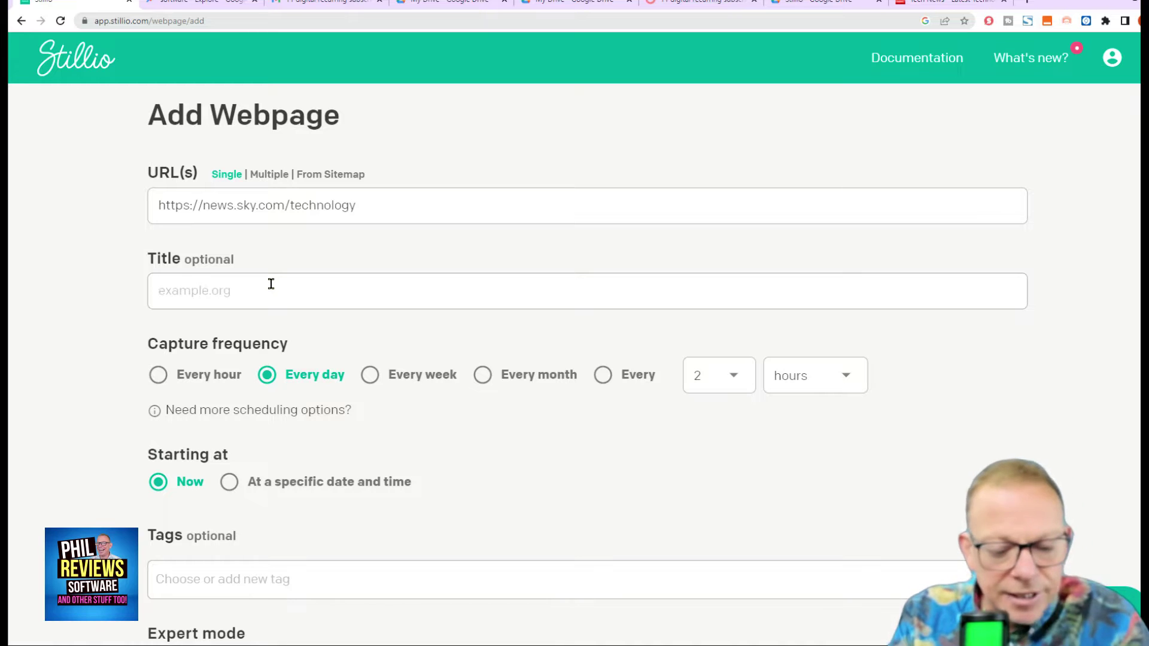
text(Sky News Tech Page)
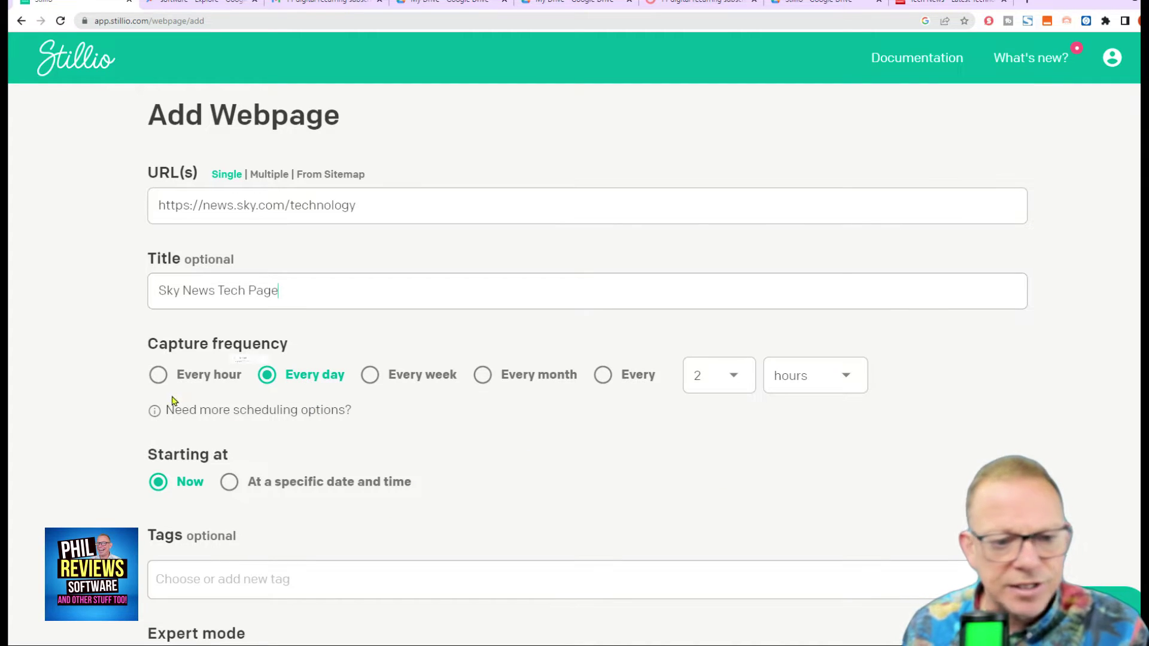
Set the custom interval unit to days (2 days) while keeping Every day as the capture frequency
click(157, 377)
click(265, 377)
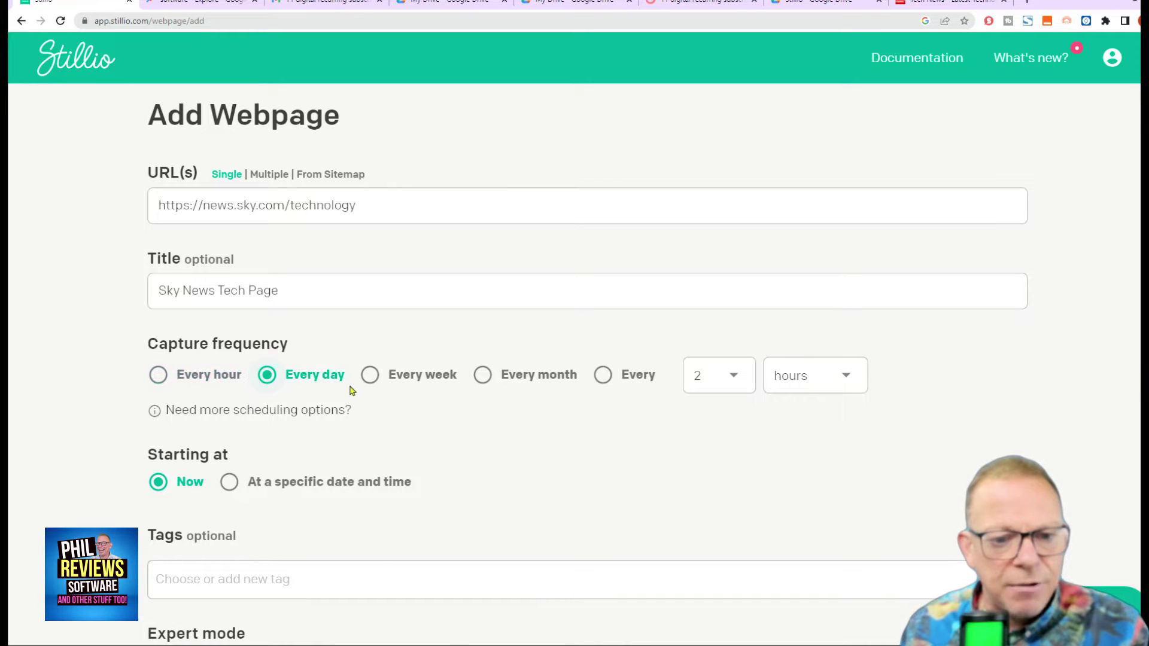
click(370, 375)
click(482, 375)
click(600, 376)
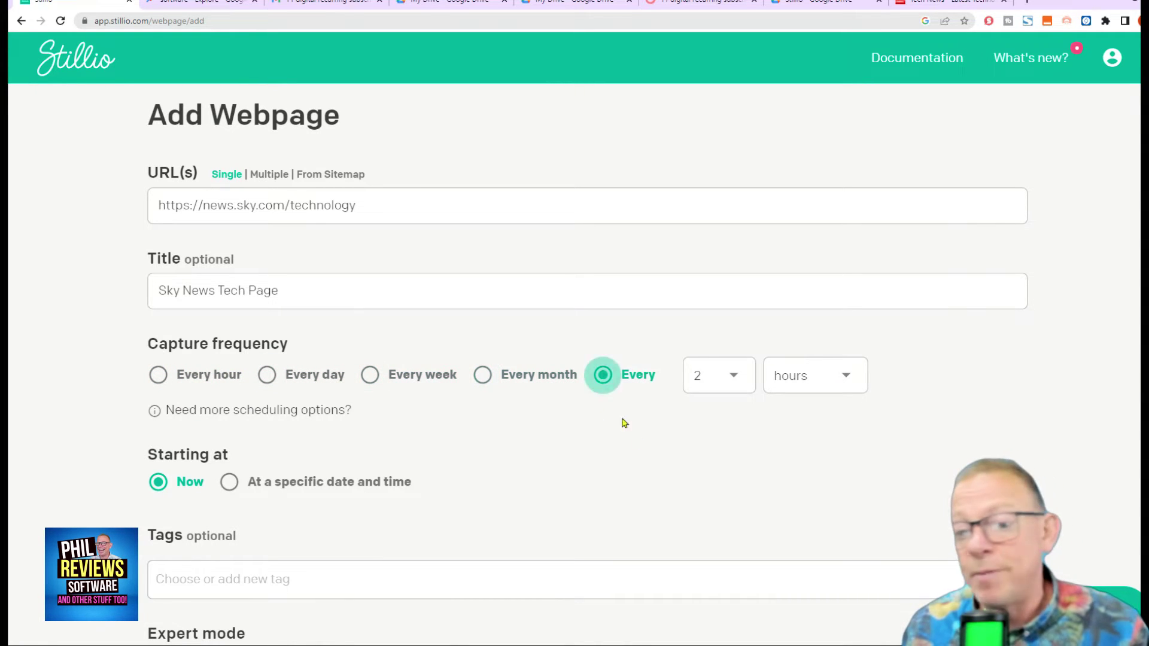
click(802, 378)
click(819, 428)
click(737, 383)
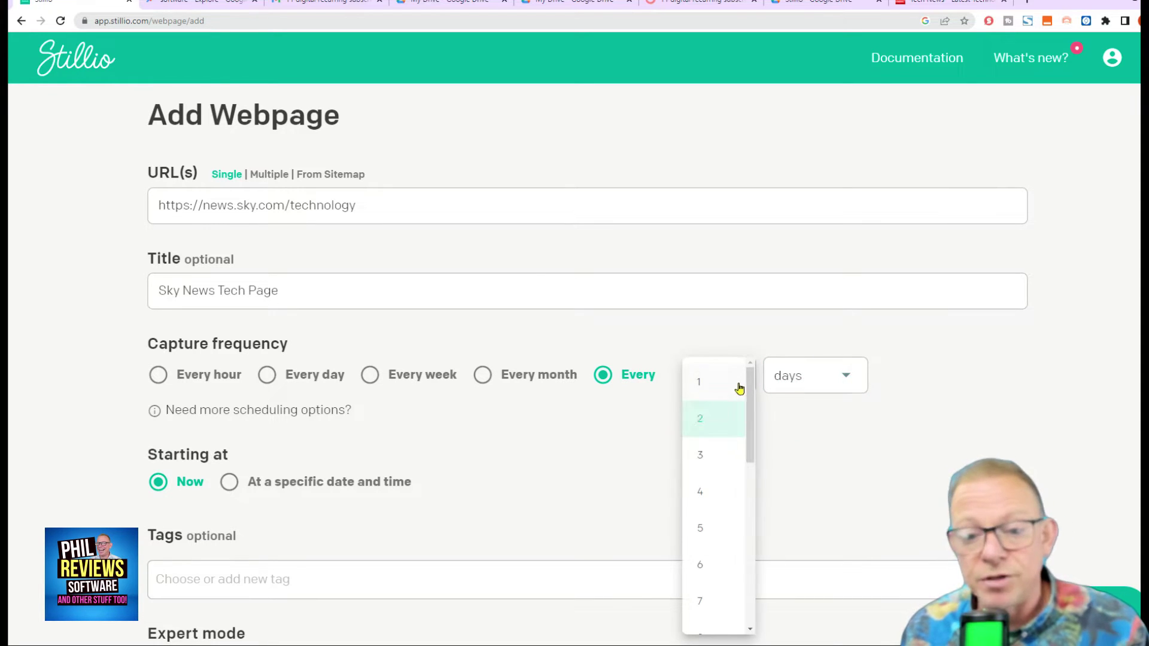
click(266, 375)
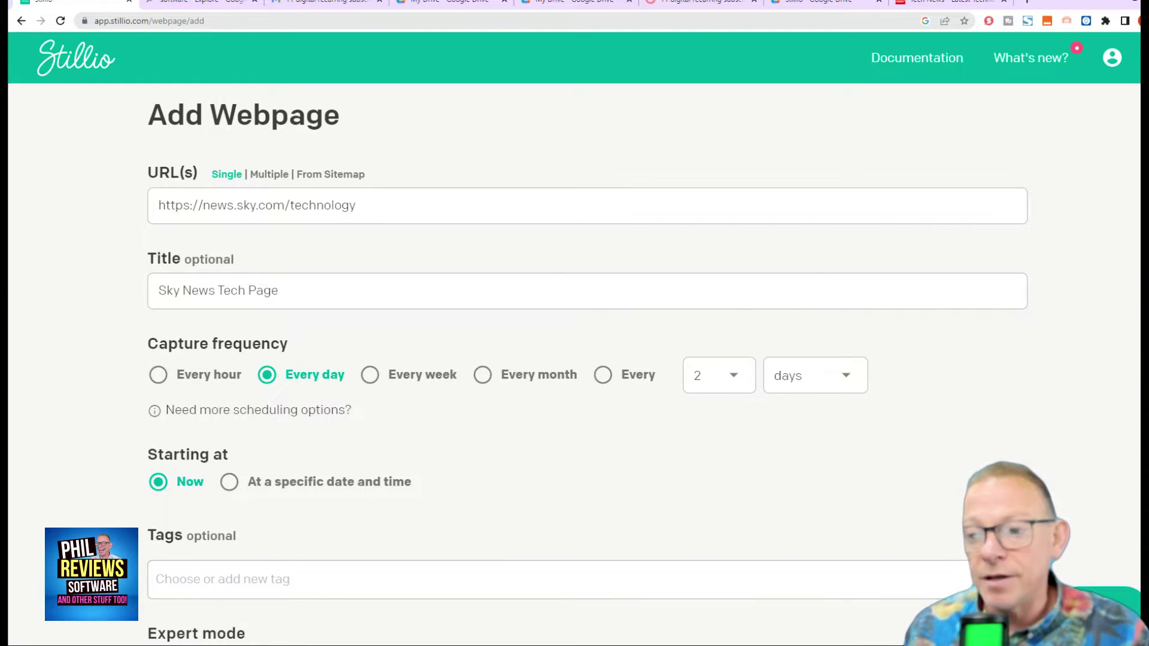
scroll(574, 340, down, 3)
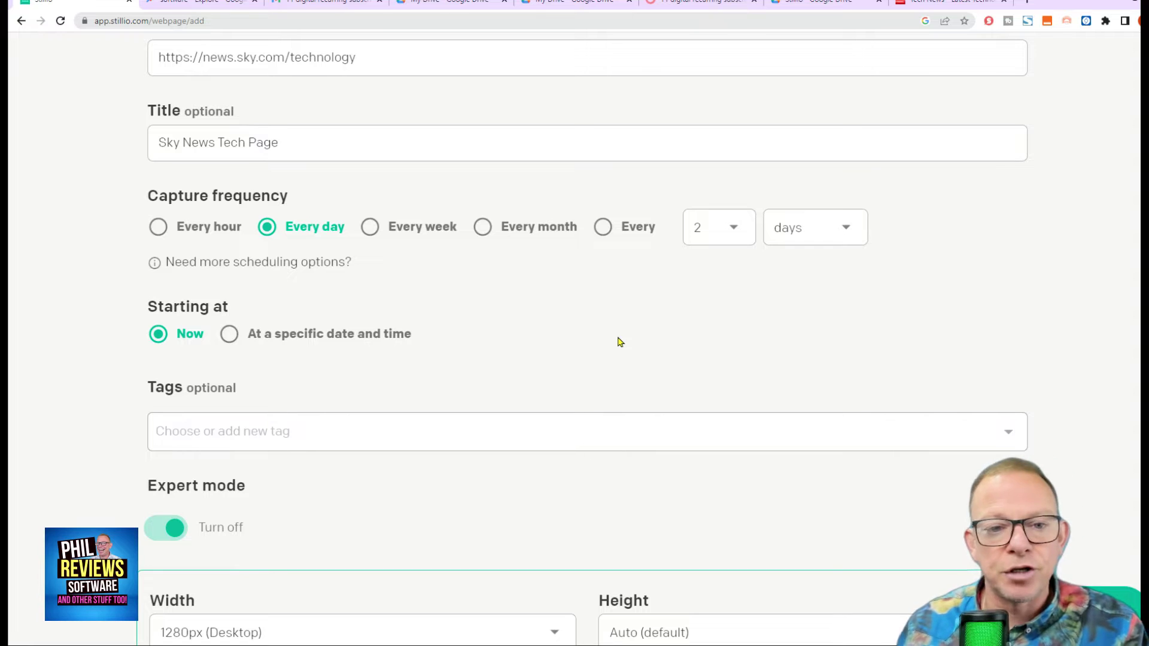
scroll(619, 341, down, 9)
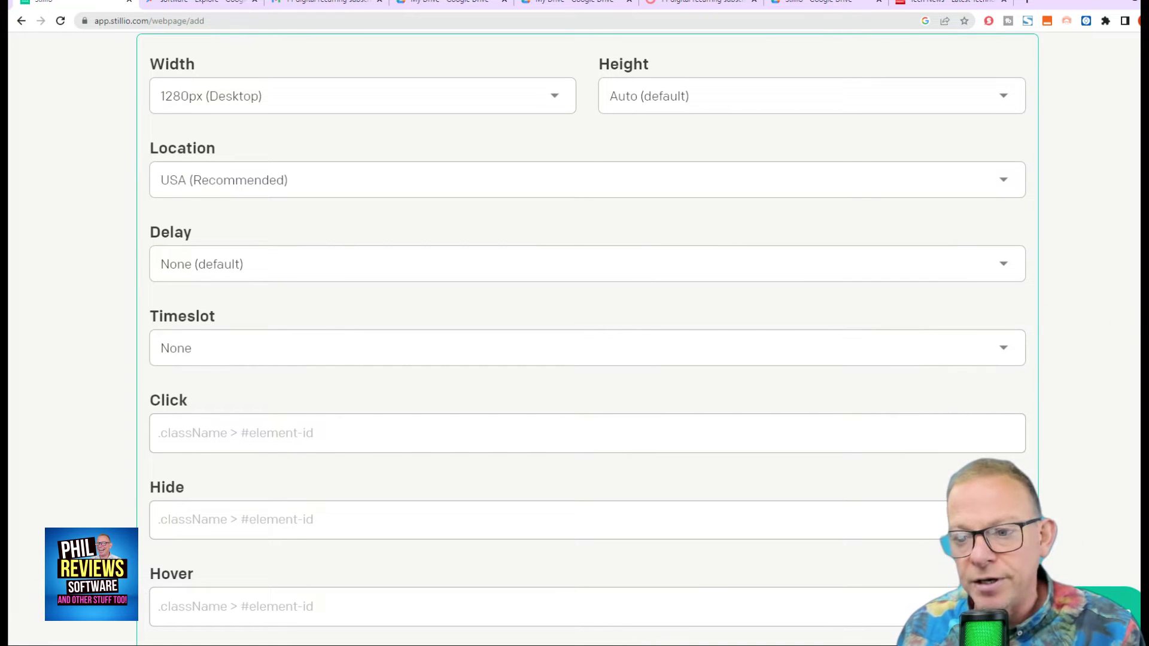
scroll(1135, 155, up, 10)
scroll(1131, 120, down, 3)
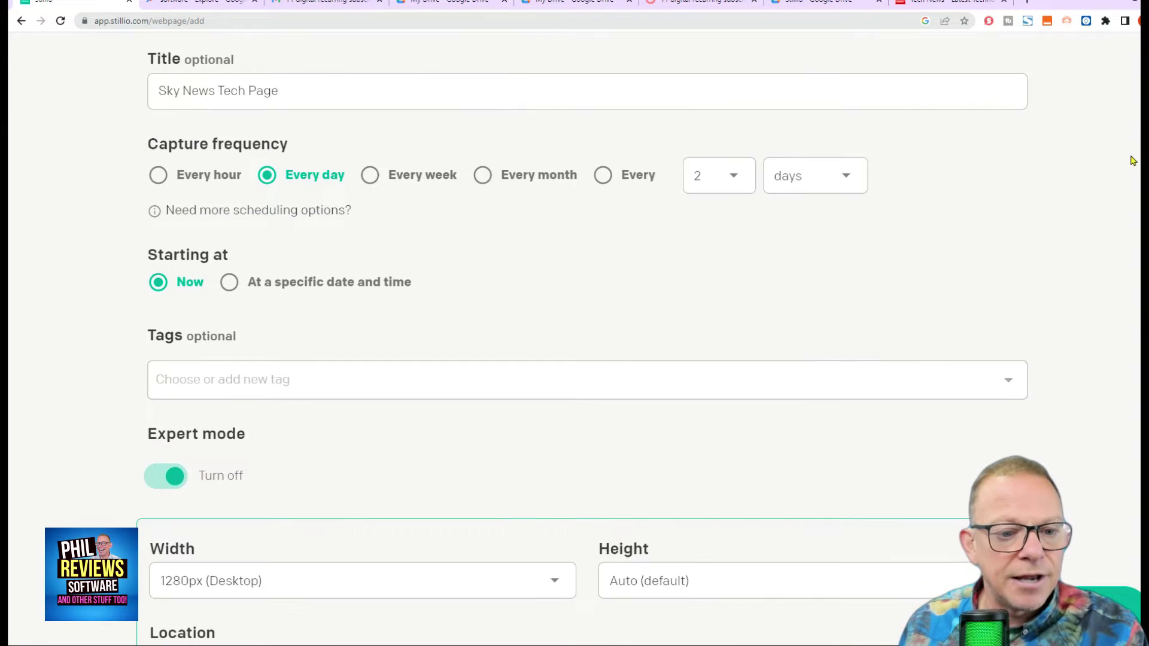
scroll(1132, 160, down, 2)
click(260, 268)
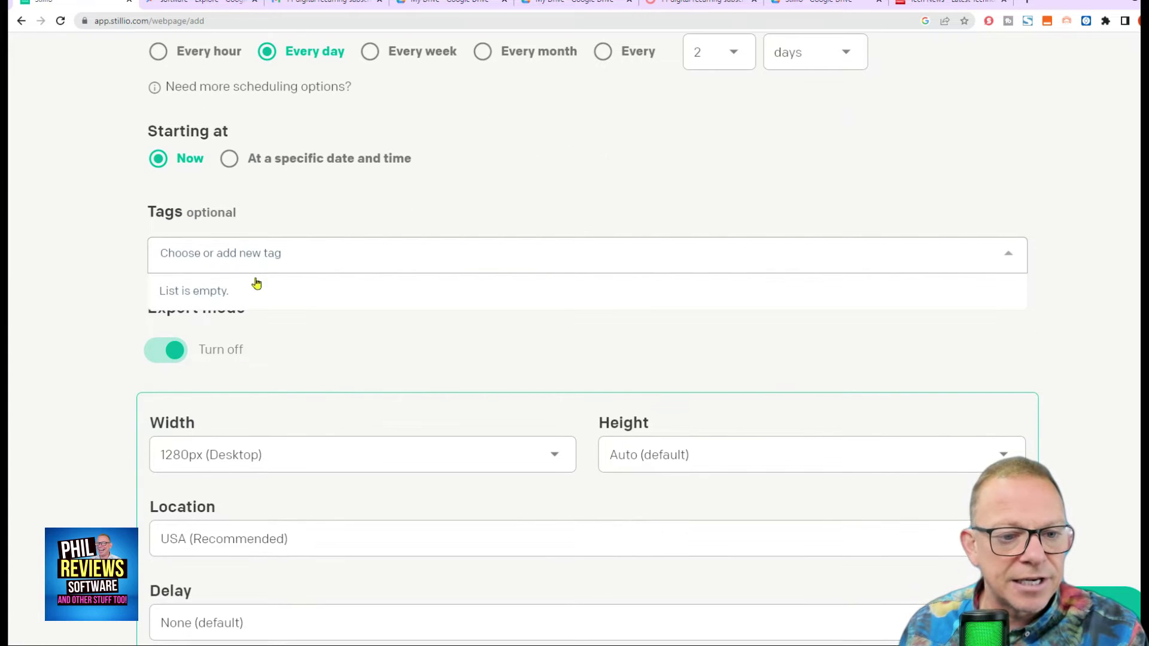
text(tech)
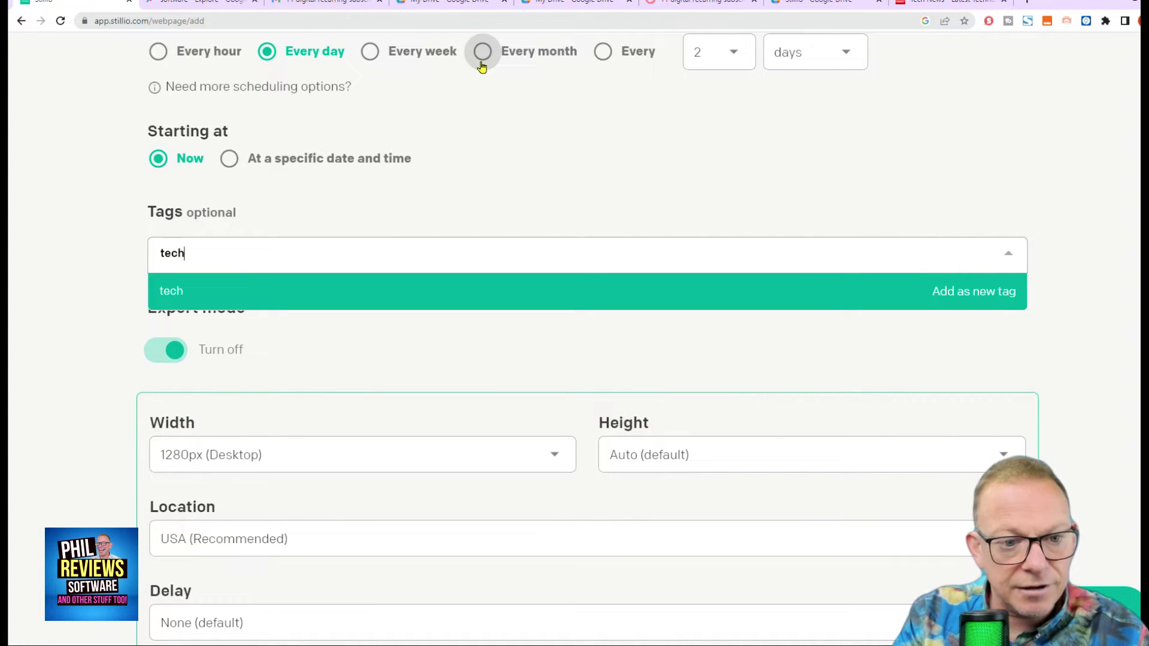
text( news)
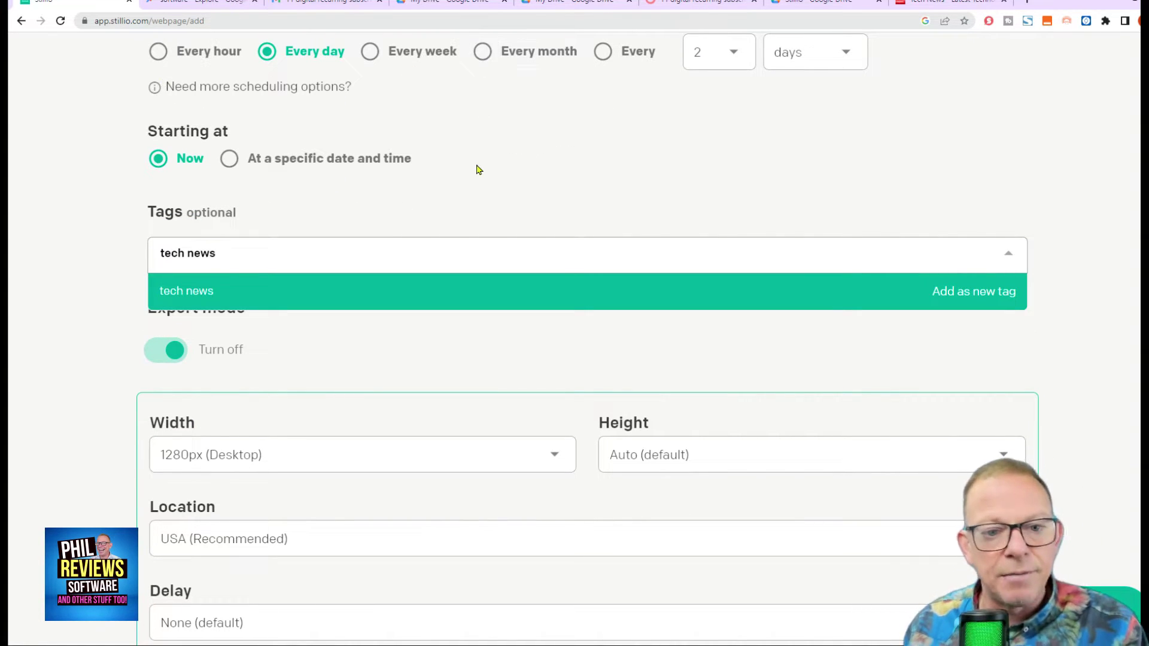
click(645, 216)
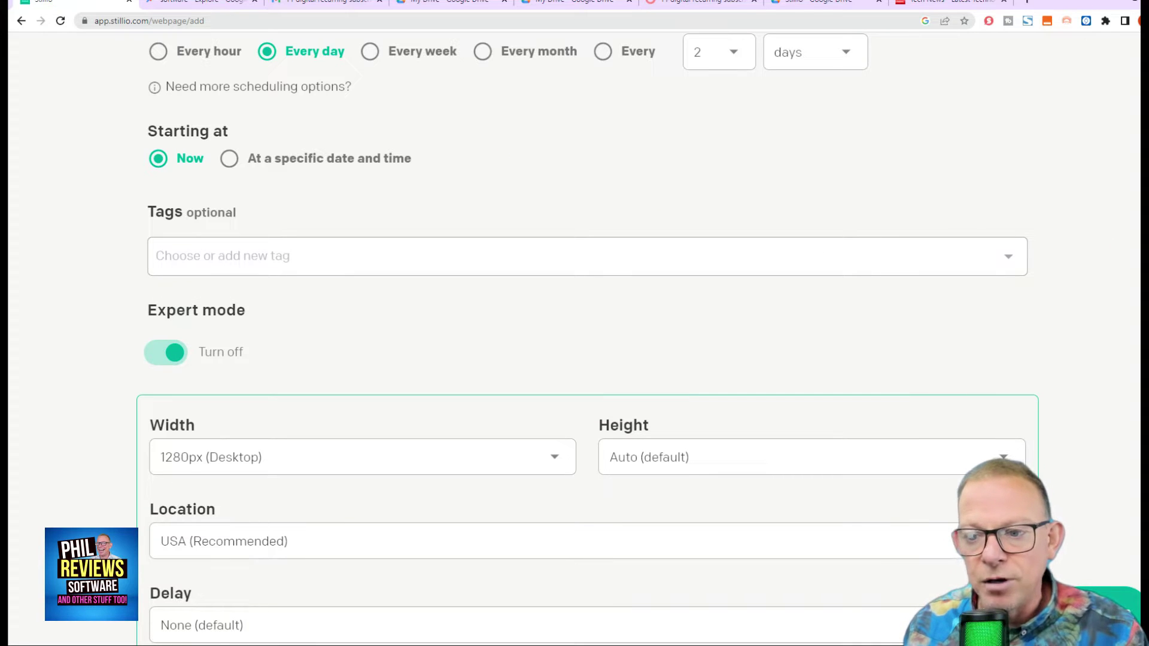
scroll(166, 513, up, 3)
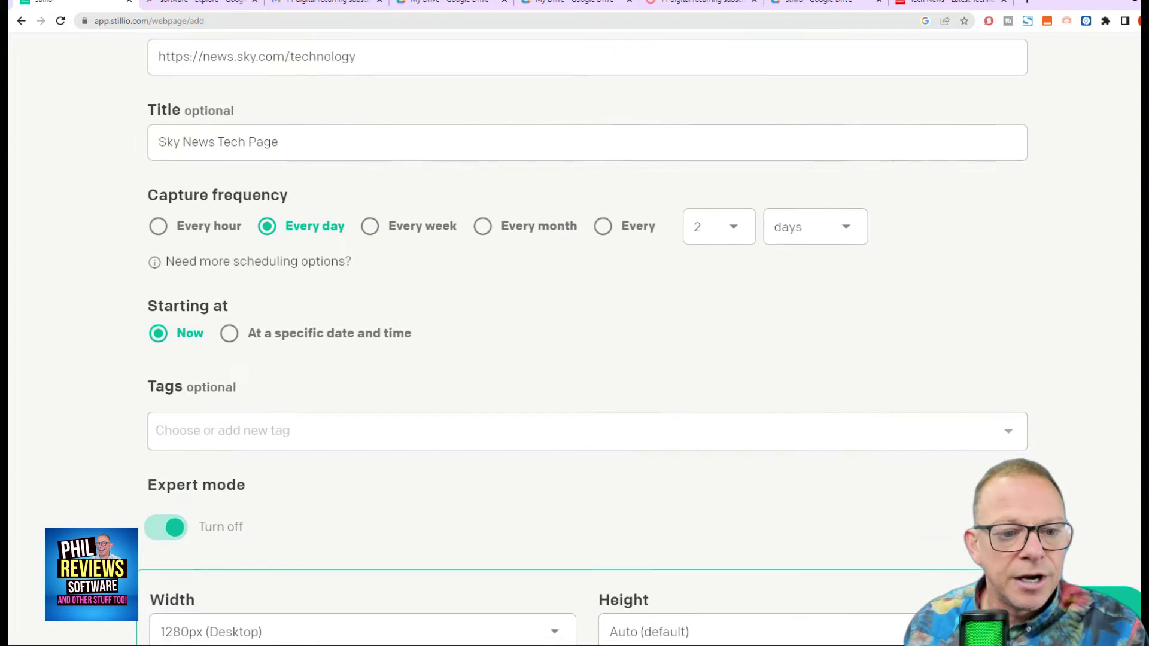
click(166, 513)
click(166, 514)
scroll(1094, 291, down, 3)
scroll(562, 309, down, 3)
scroll(561, 310, up, 3)
click(562, 309)
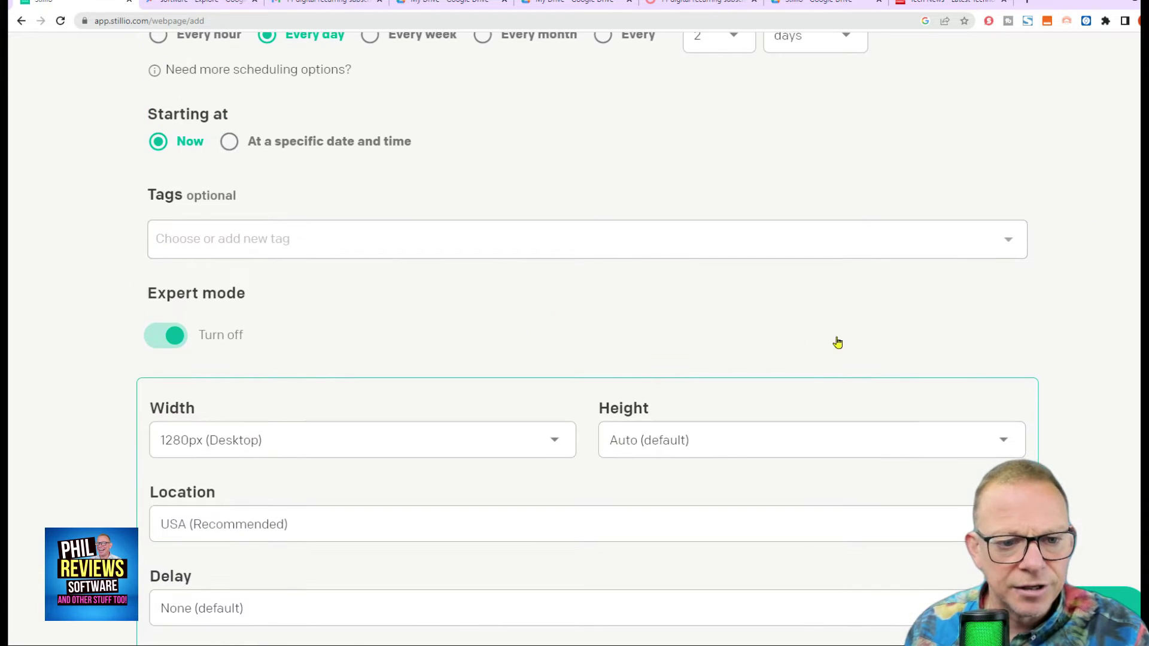
scroll(343, 374, down, 3)
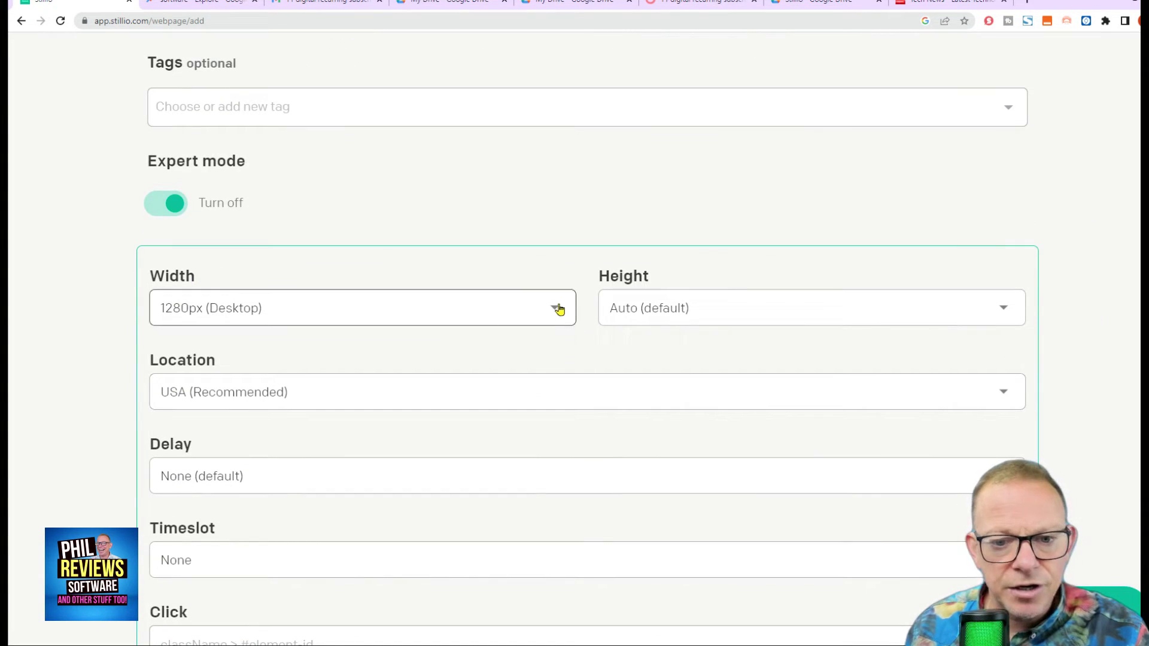
Try 768px Tablet Portrait width, then restore 1280px Desktop width and keep height Auto
click(556, 310)
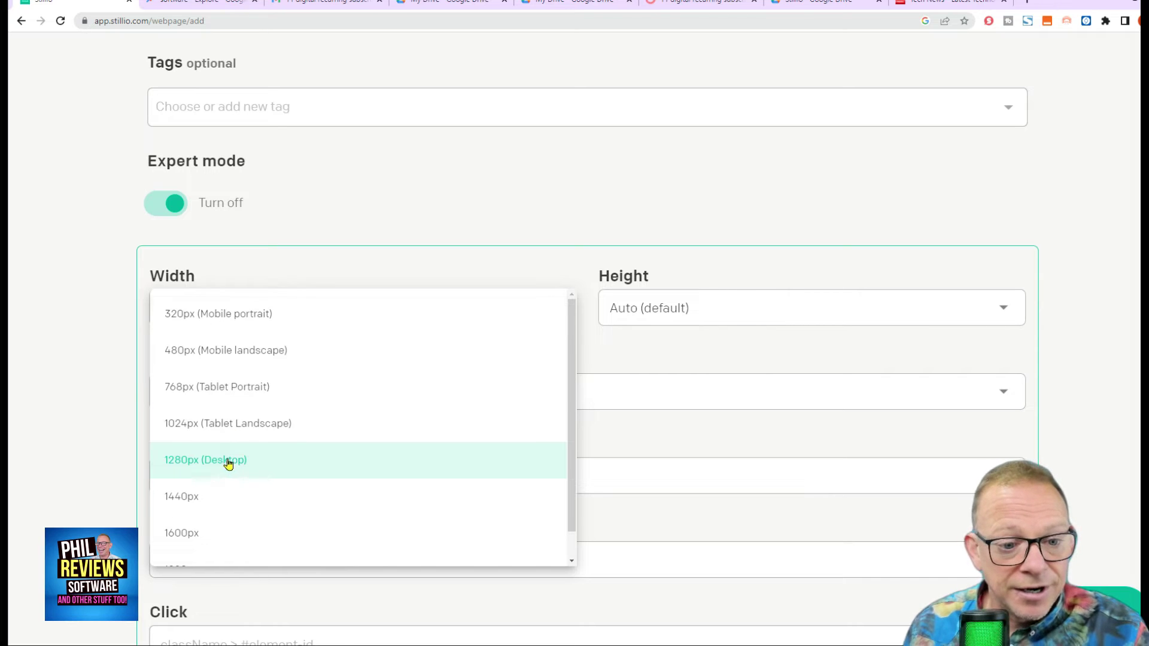
click(265, 394)
click(246, 316)
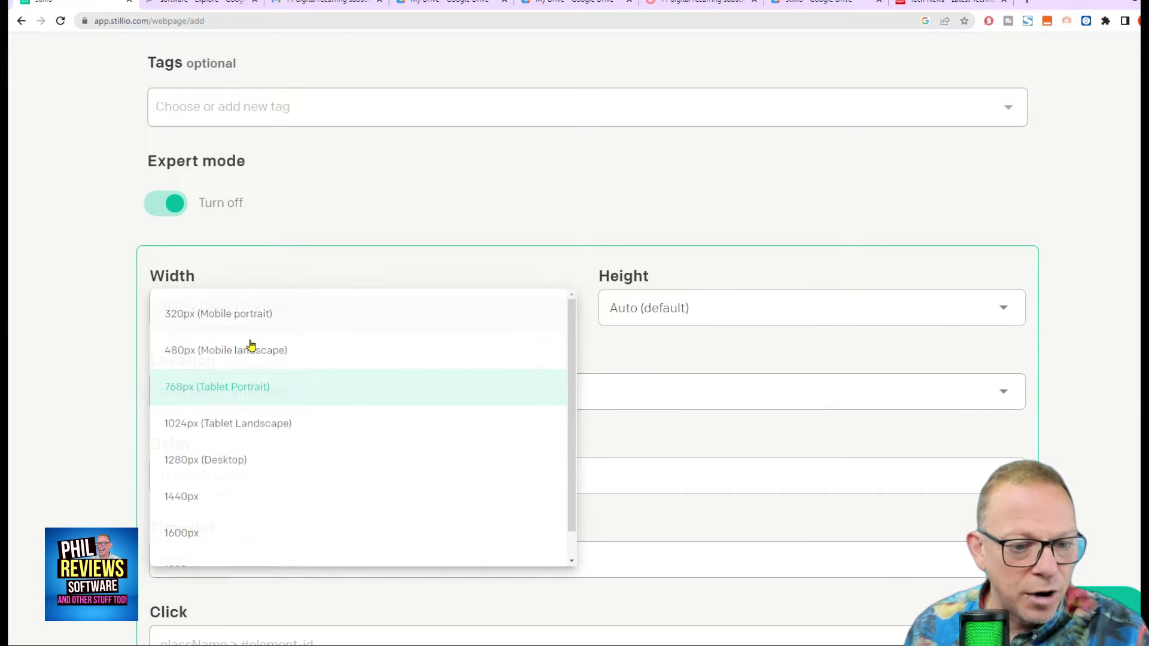
click(215, 466)
click(822, 302)
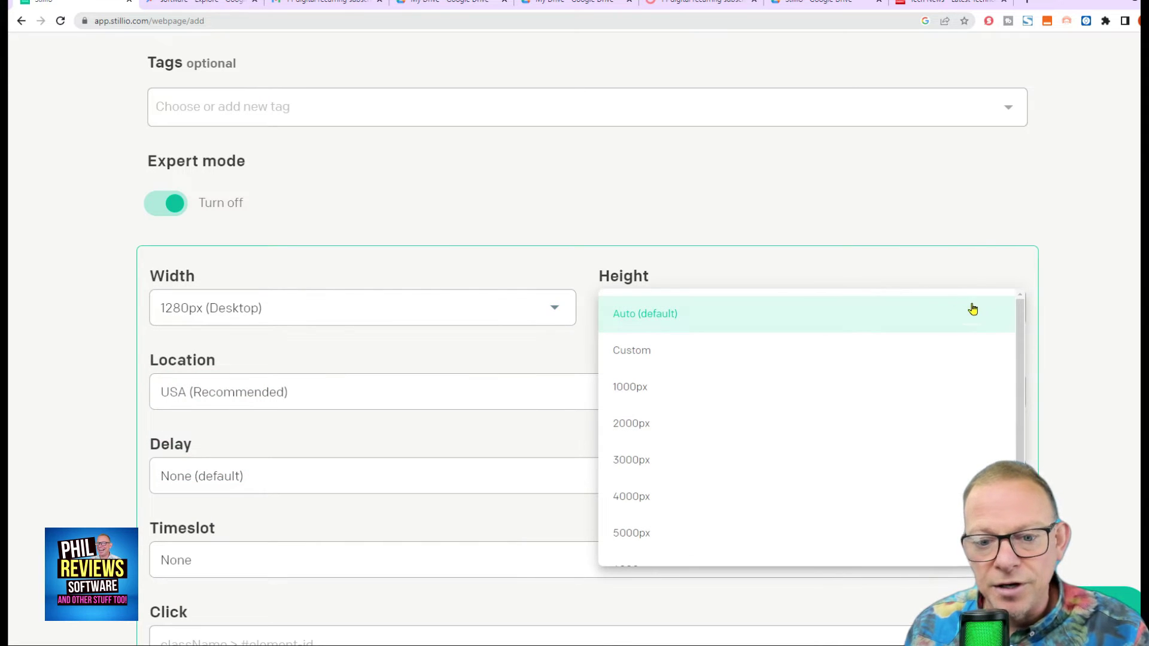
drag(1022, 359, 1008, 300)
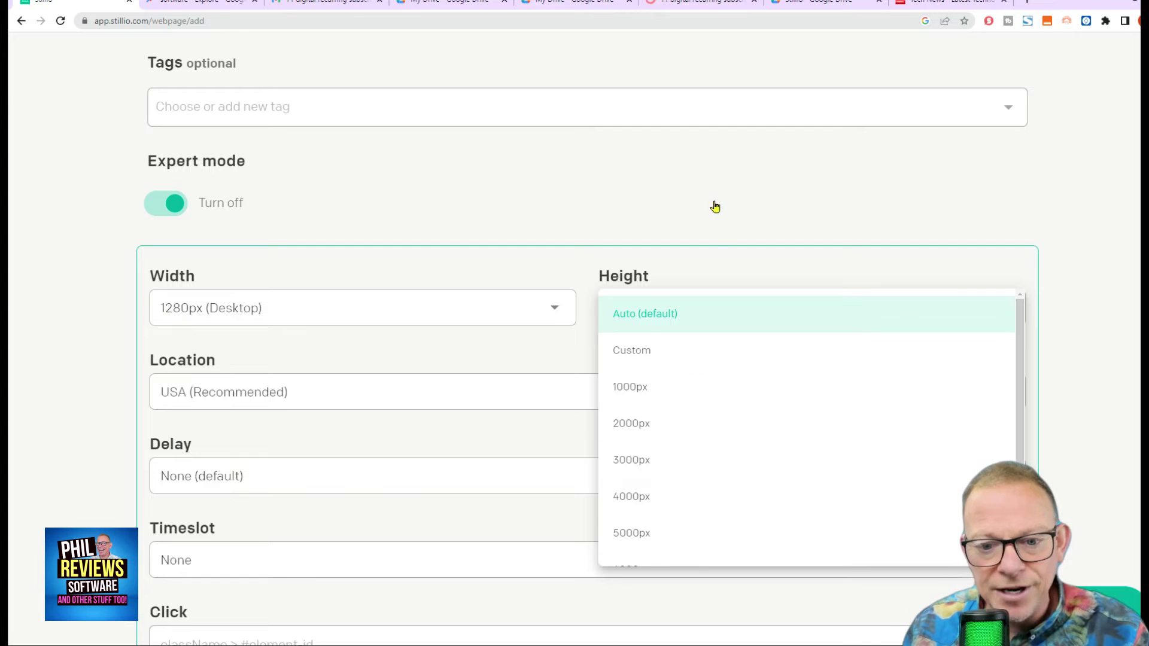
click(676, 236)
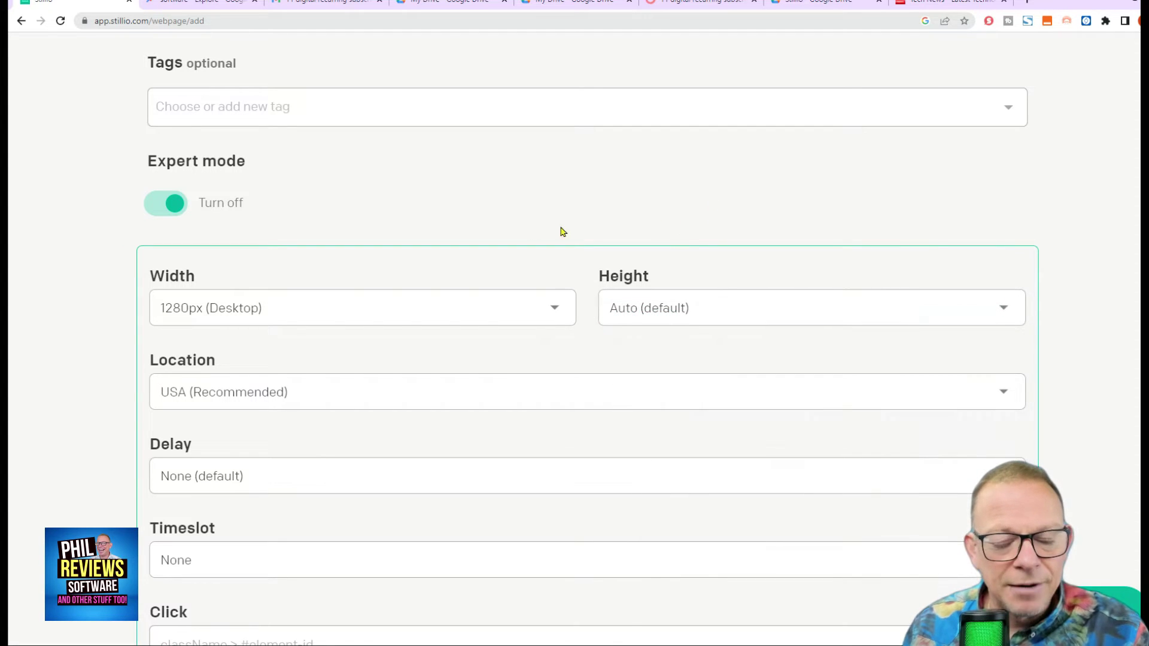
Check the capture locations list and turn on Expert mode to review advanced settings
scroll(867, 299, down, 1)
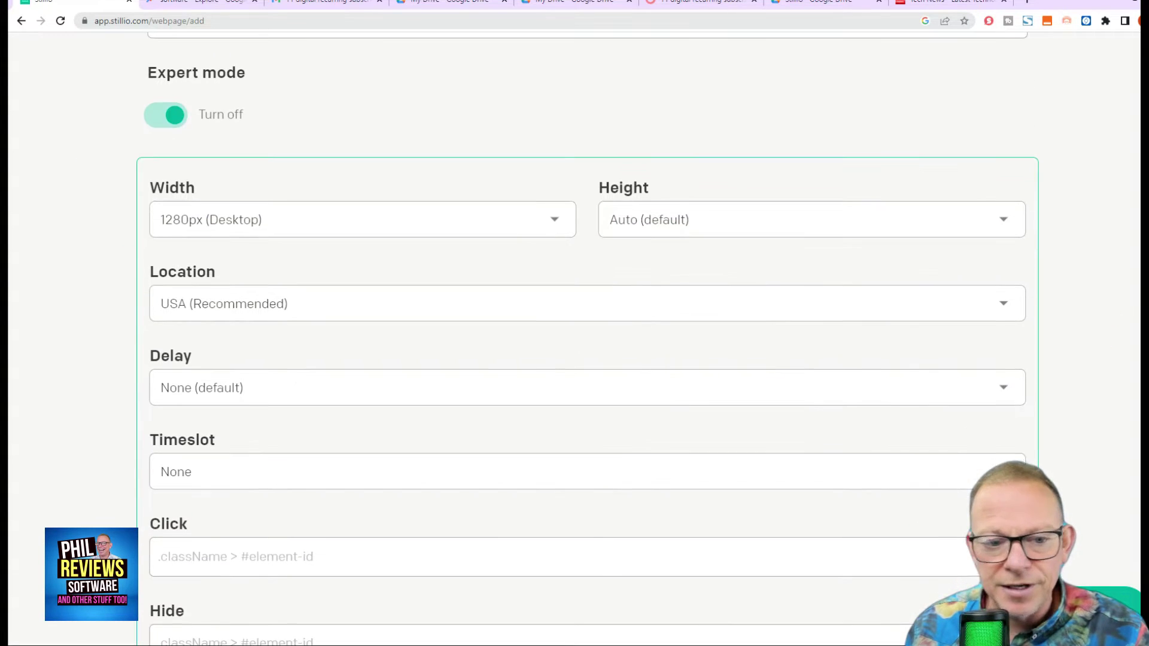
click(1009, 308)
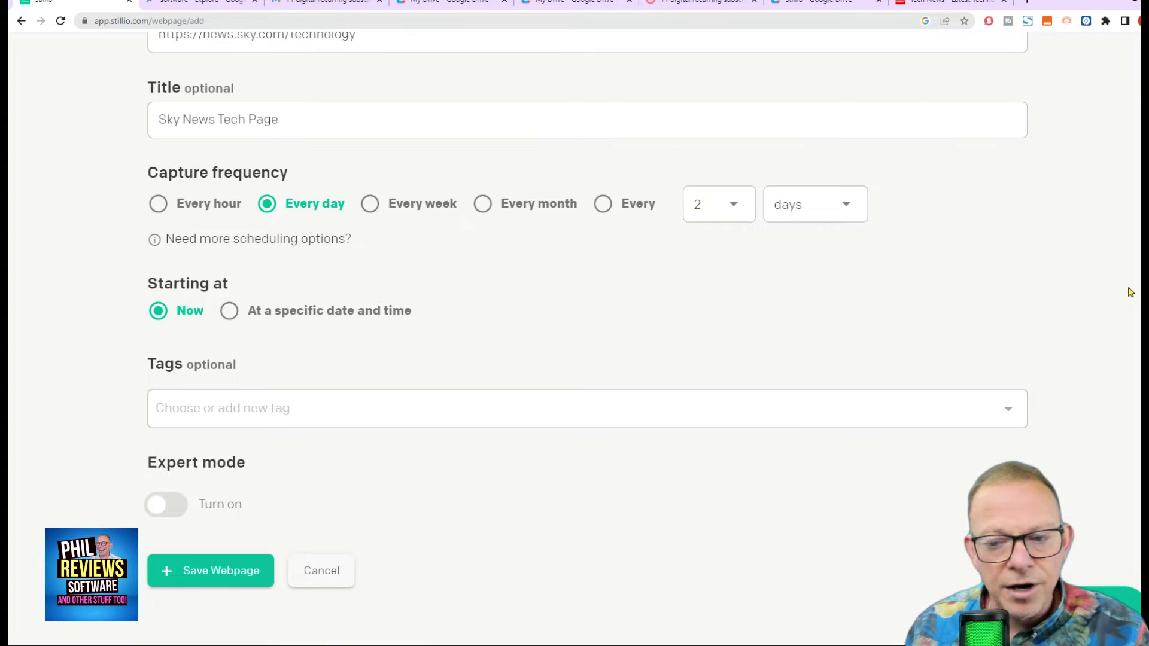
click(167, 505)
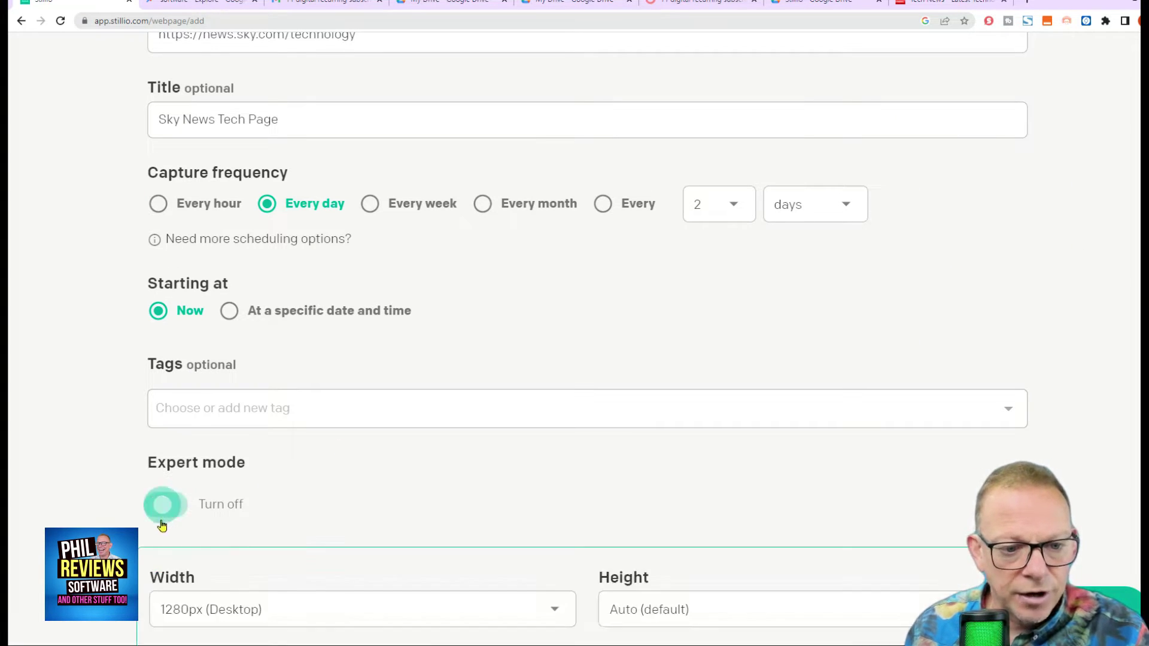
scroll(574, 335, down, 8)
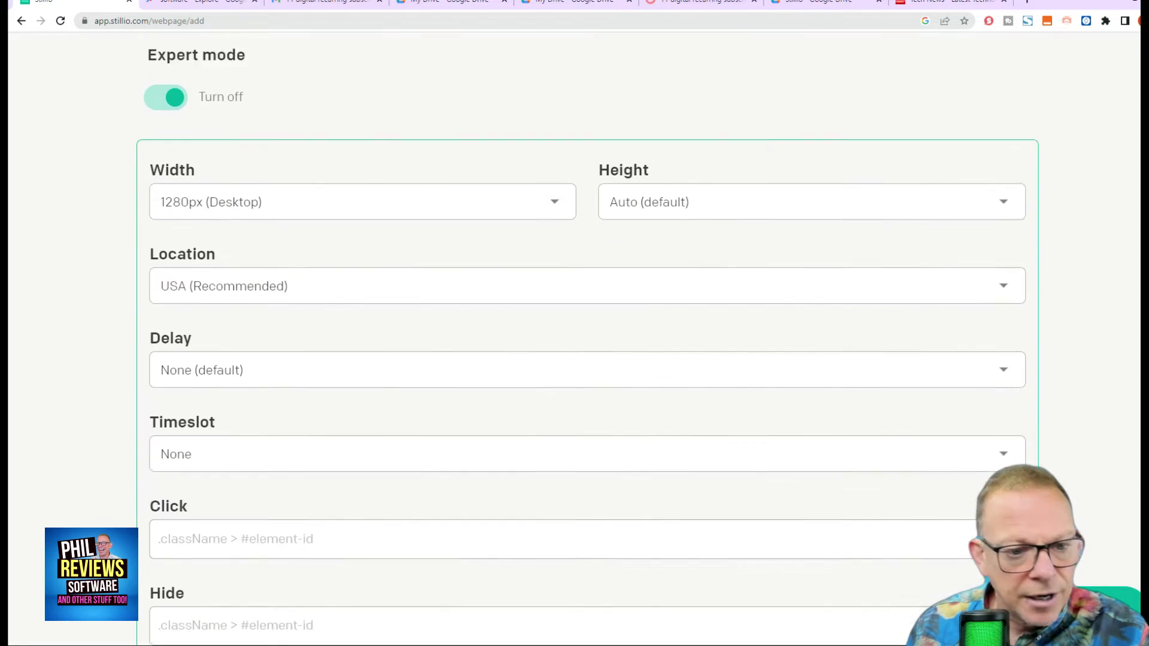
scroll(262, 162, down, 3)
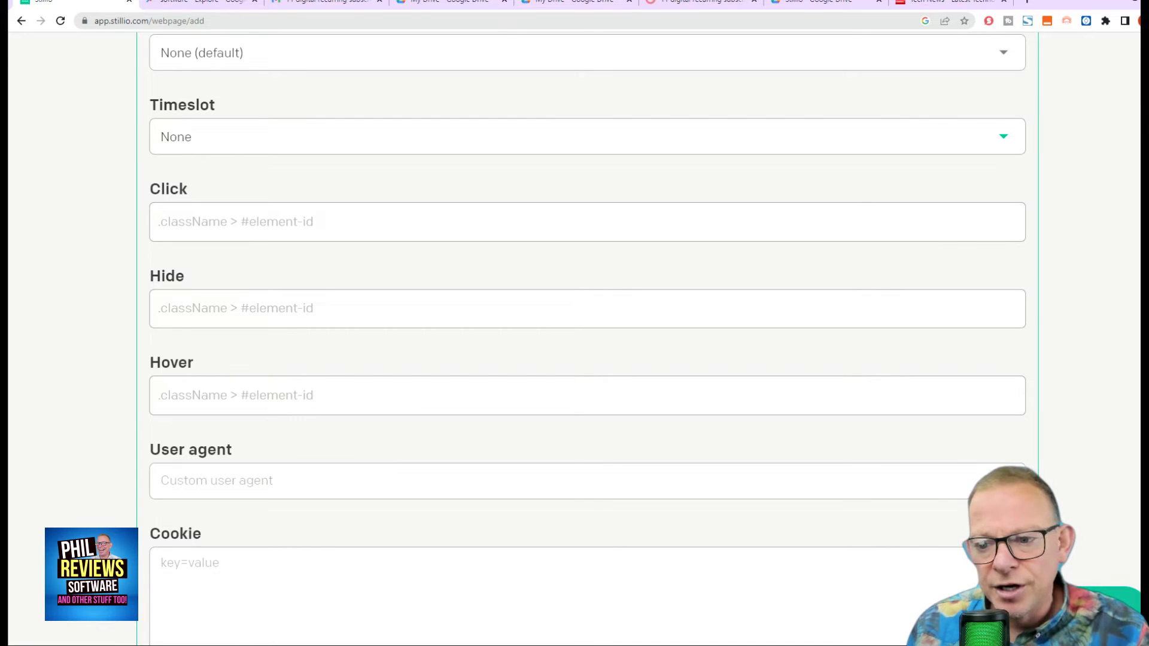
scroll(574, 335, down, 3)
scroll(236, 218, up, 15)
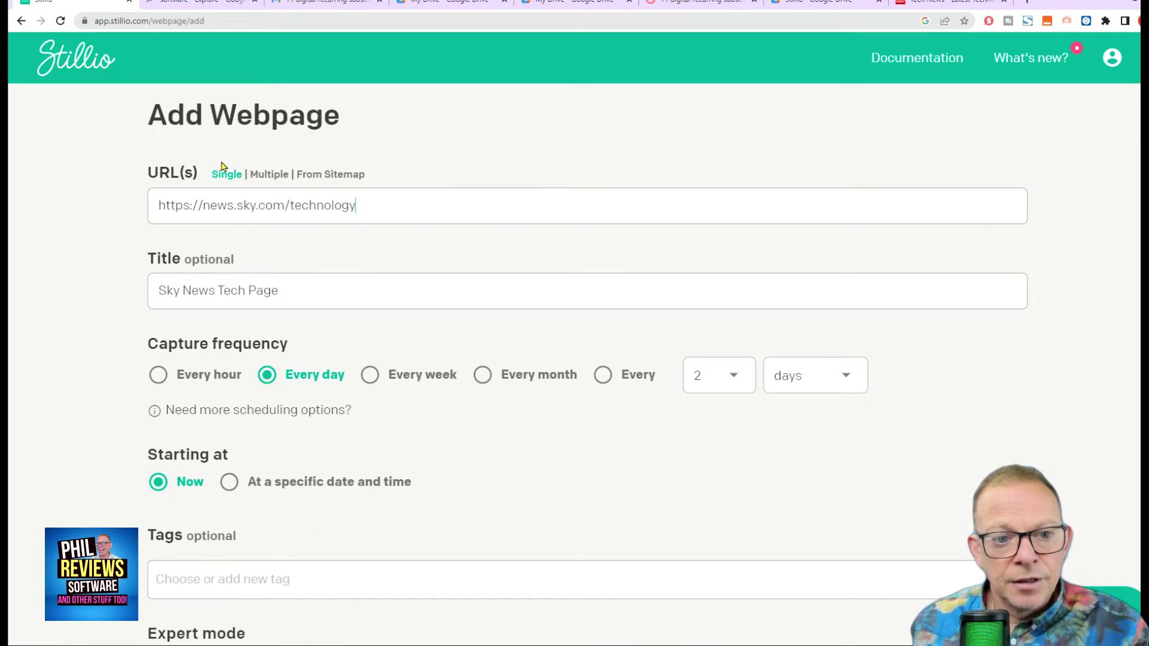
Try Multiple URL entry, then cancel the From Sitemap import dialog without importing
click(259, 176)
click(270, 216)
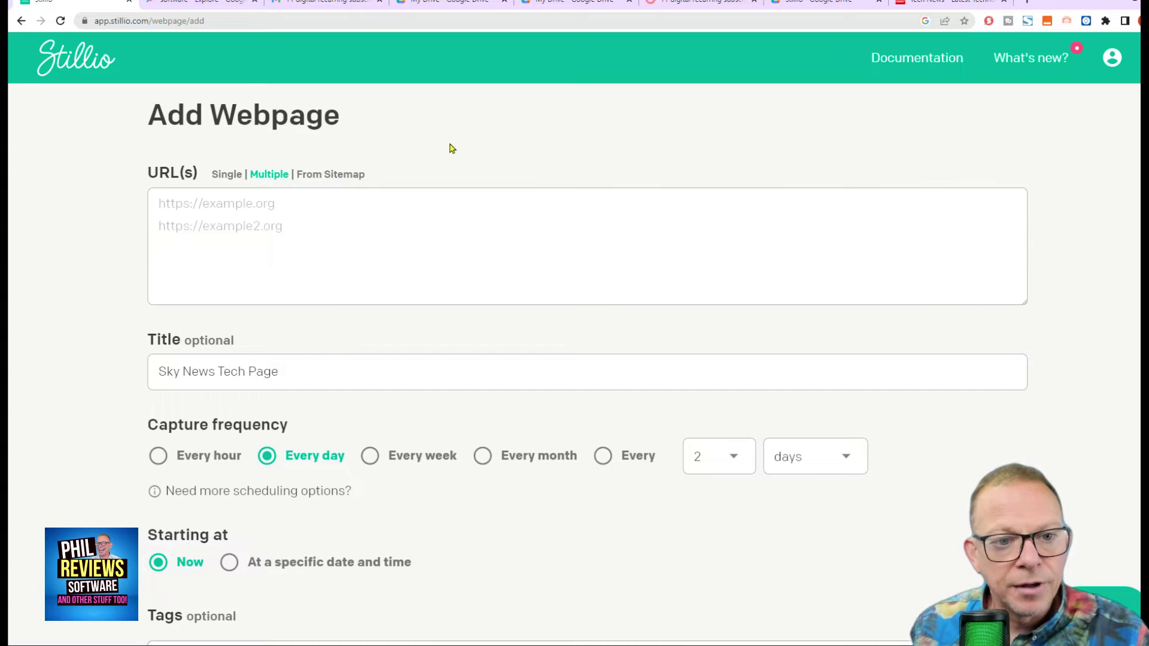
click(359, 179)
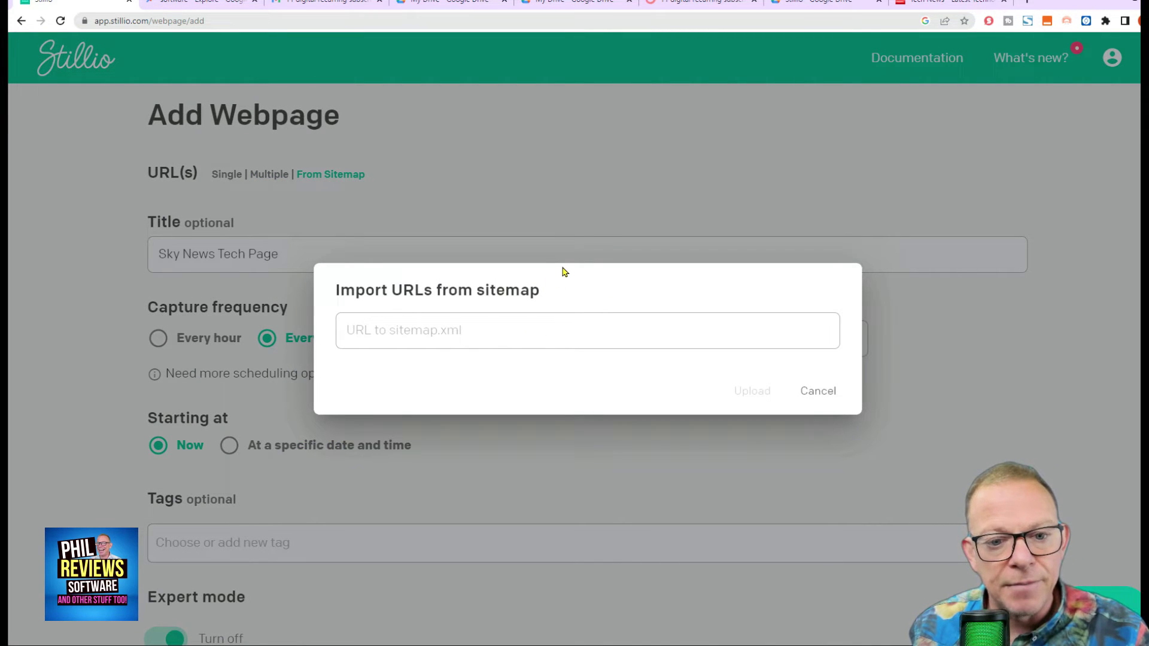
click(818, 390)
mouse_move(169, 180)
scroll(318, 188, down, 1)
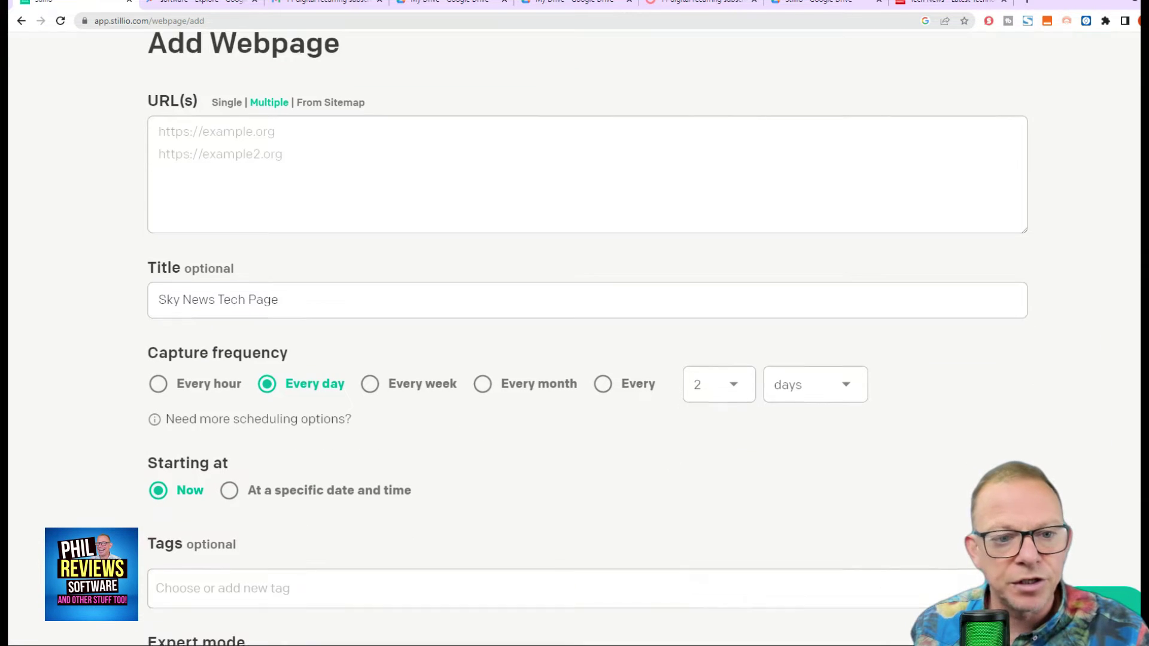
scroll(317, 187, up, 1)
click(228, 173)
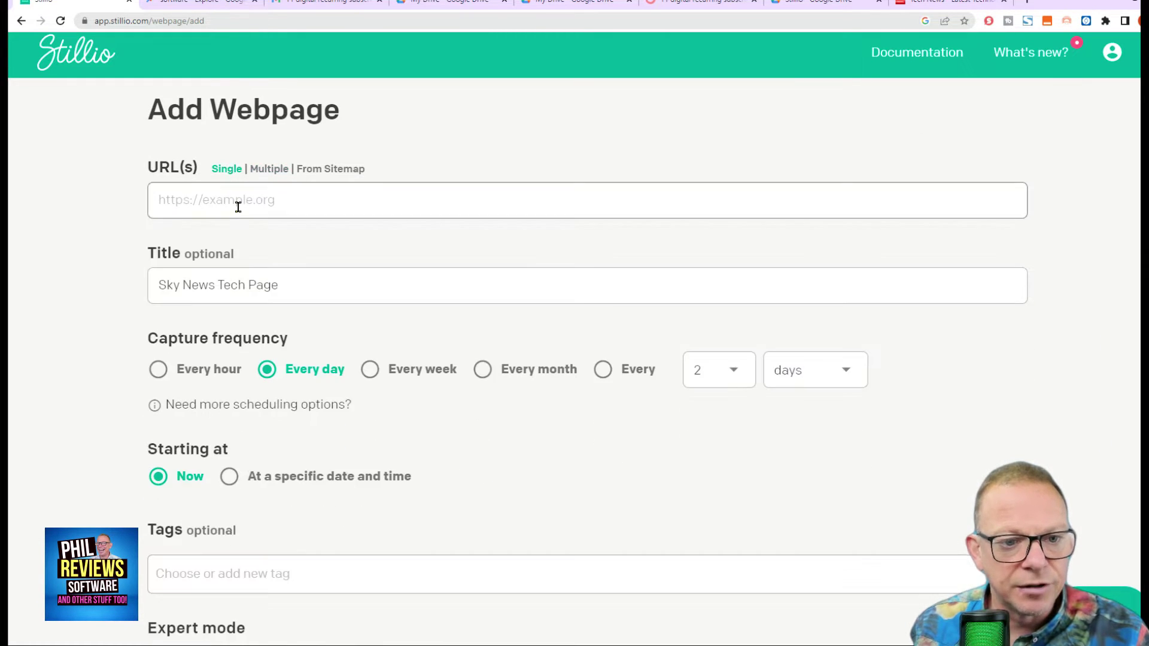
right_click(238, 205)
click(281, 307)
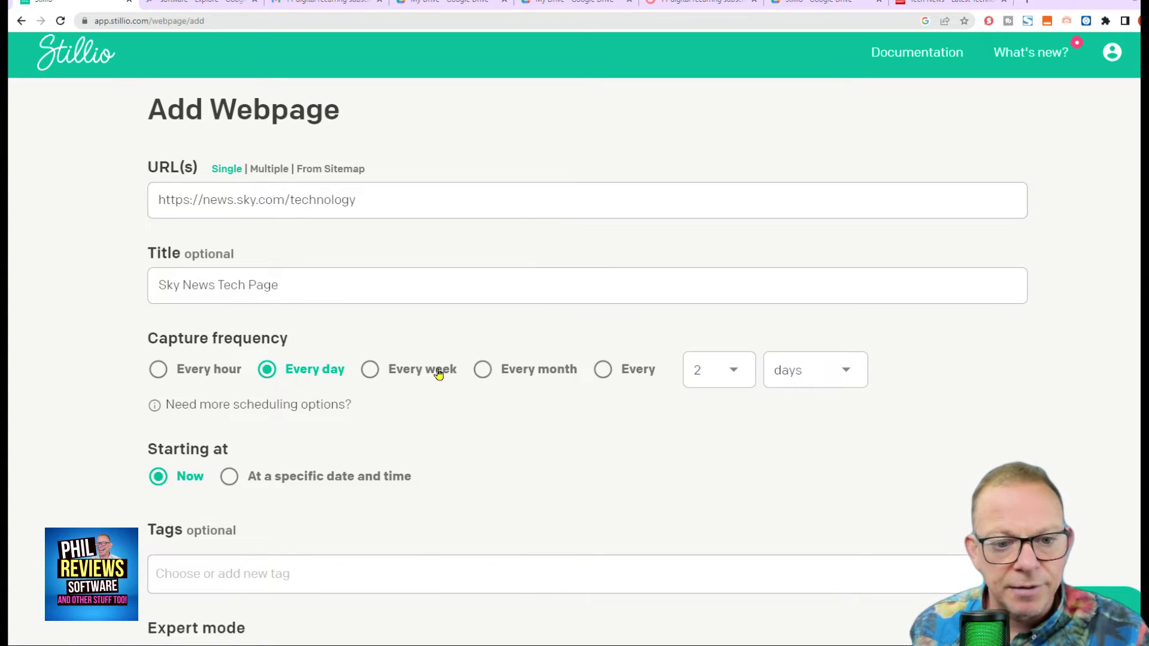
scroll(574, 359, down, 10)
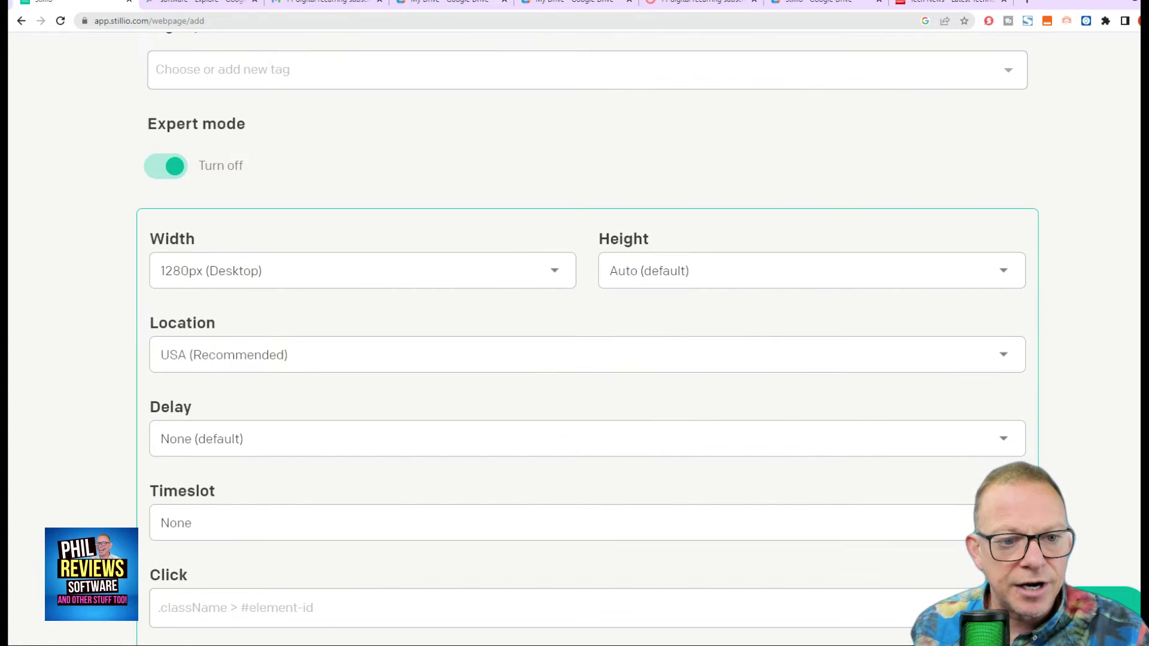
scroll(575, 359, down, 9)
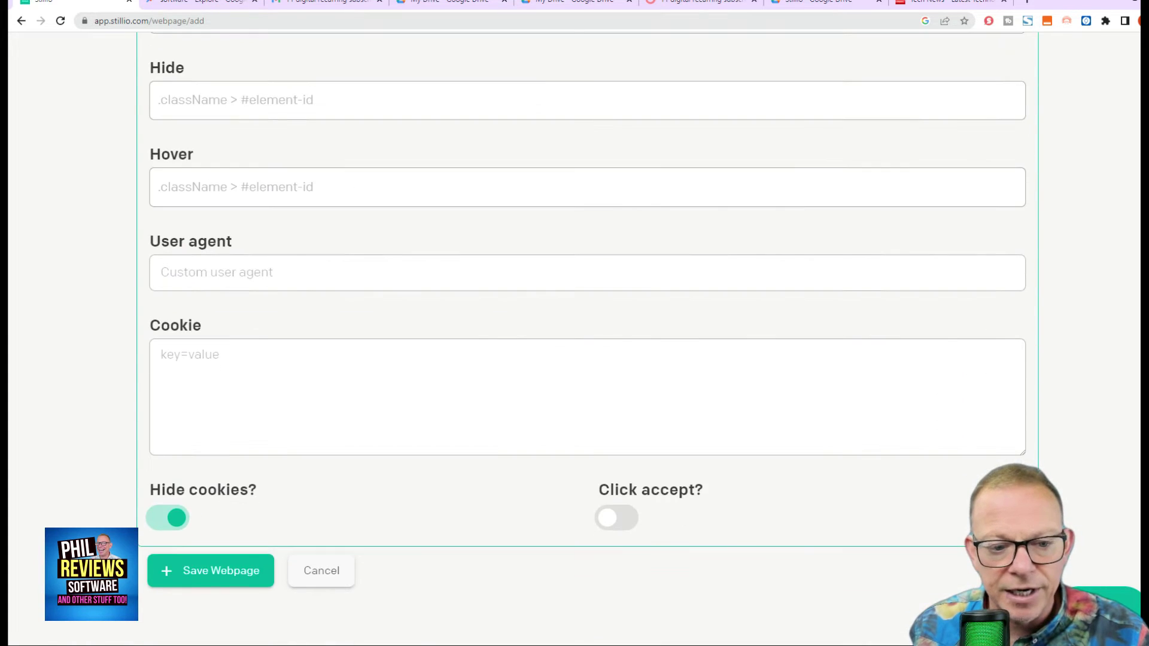
scroll(574, 359, up, 13)
scroll(574, 323, down, 13)
scroll(575, 323, up, 1)
scroll(574, 323, down, 2)
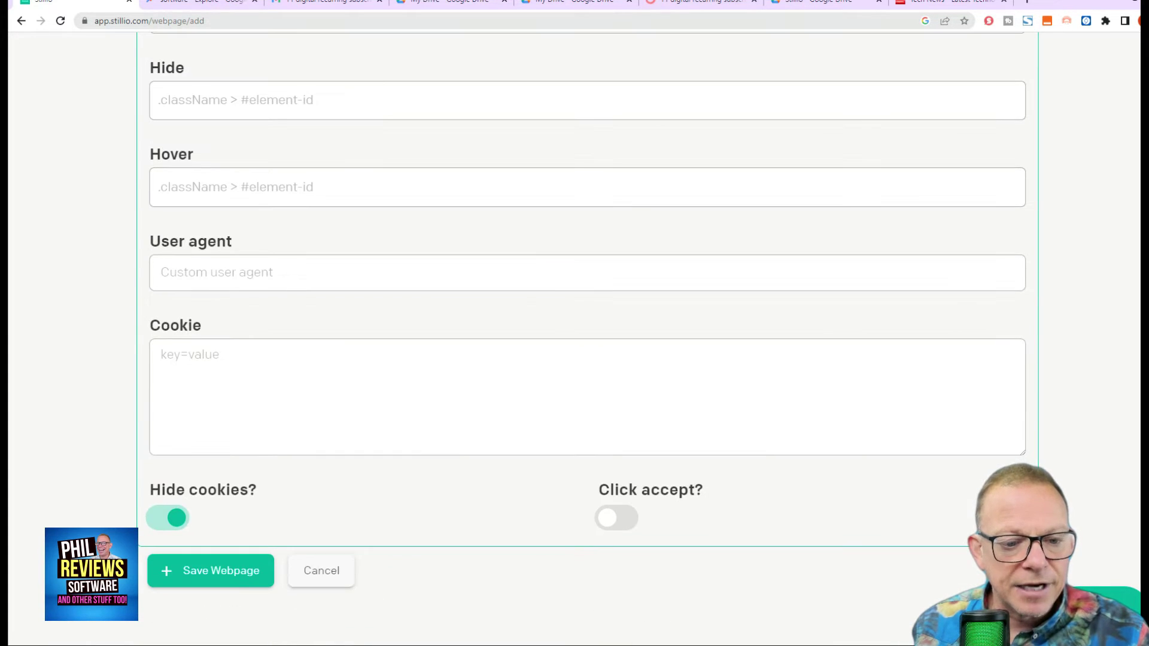
click(235, 573)
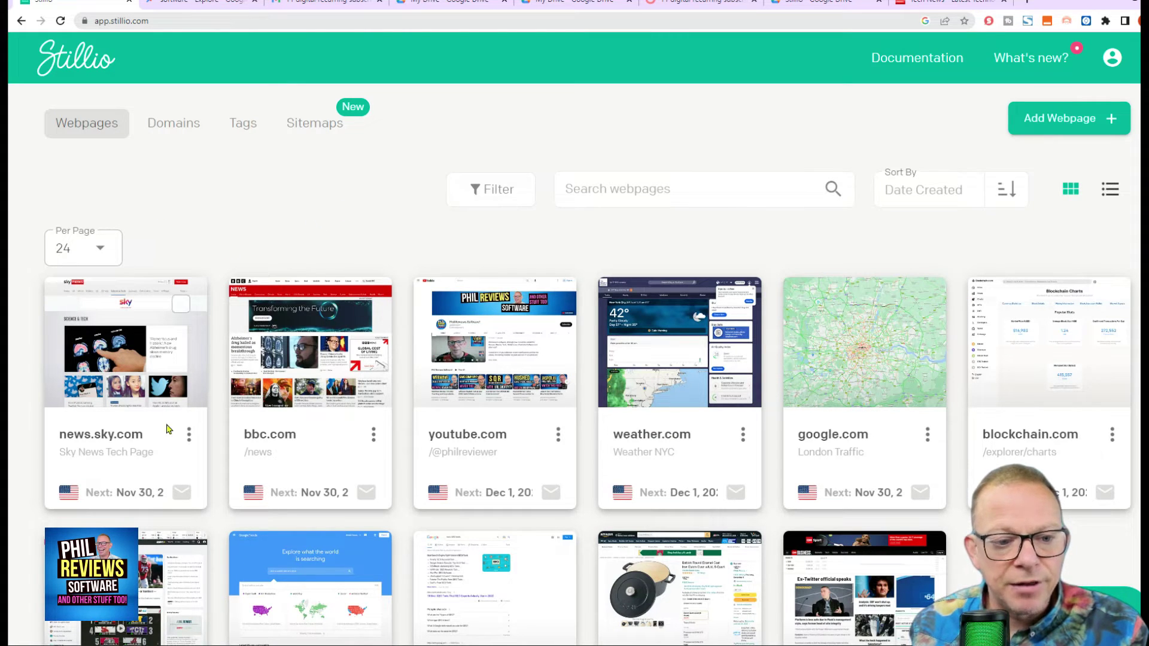
Open the news.sky.com card, view its second capture full size, then go back to Webpages
click(126, 373)
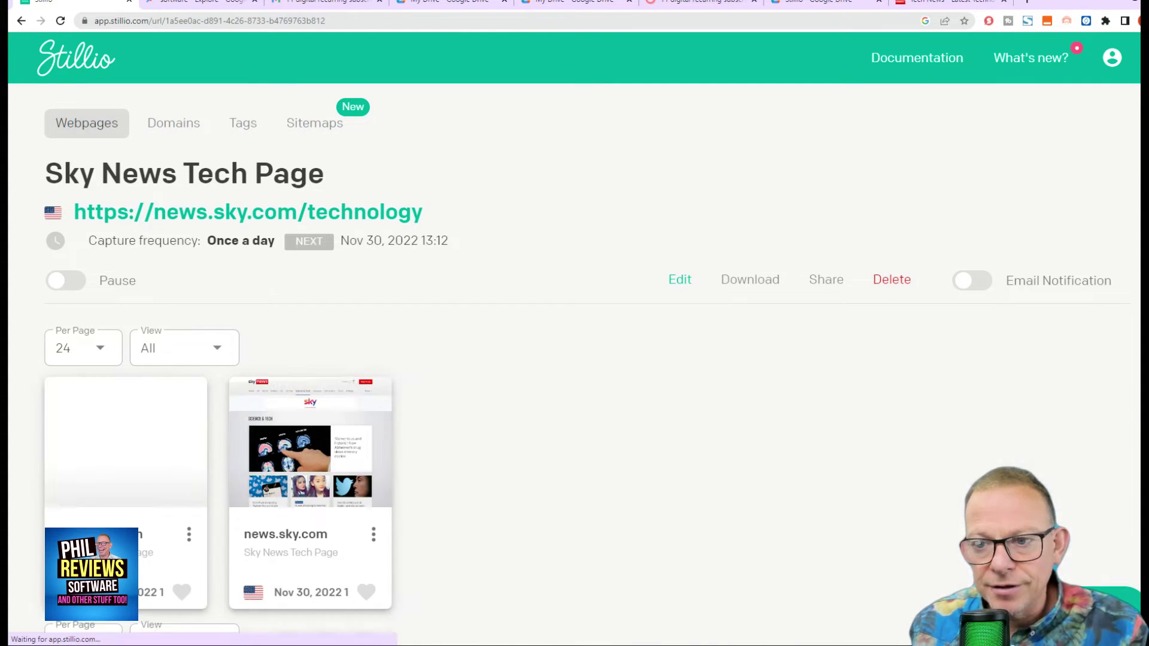
scroll(574, 335, down, 2)
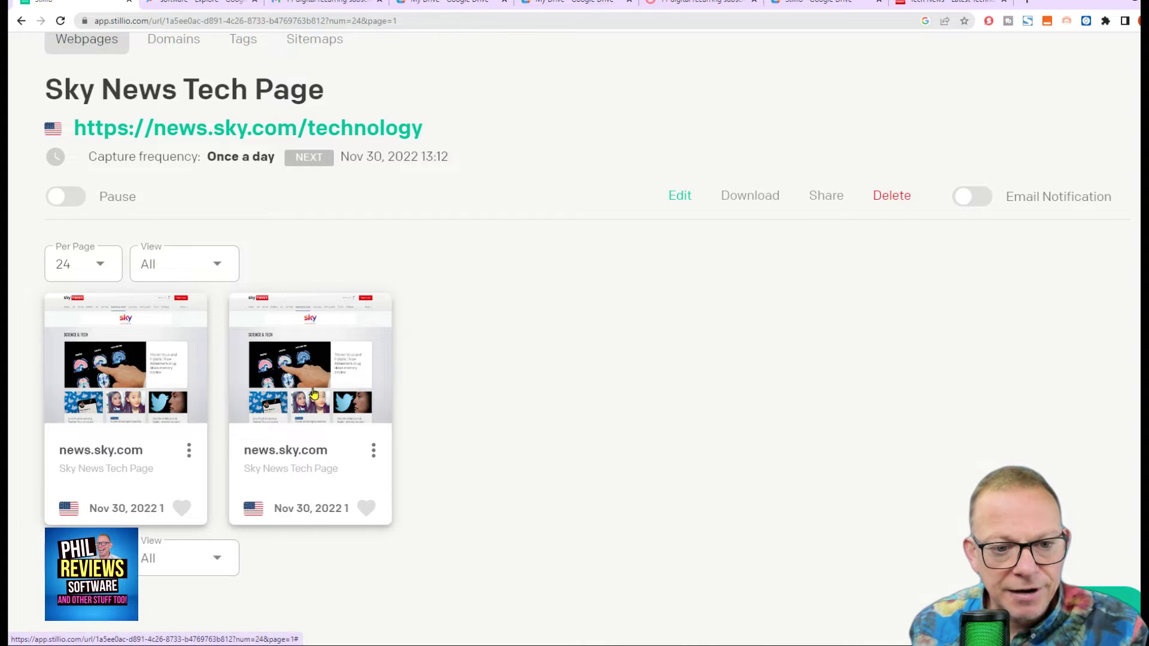
click(314, 397)
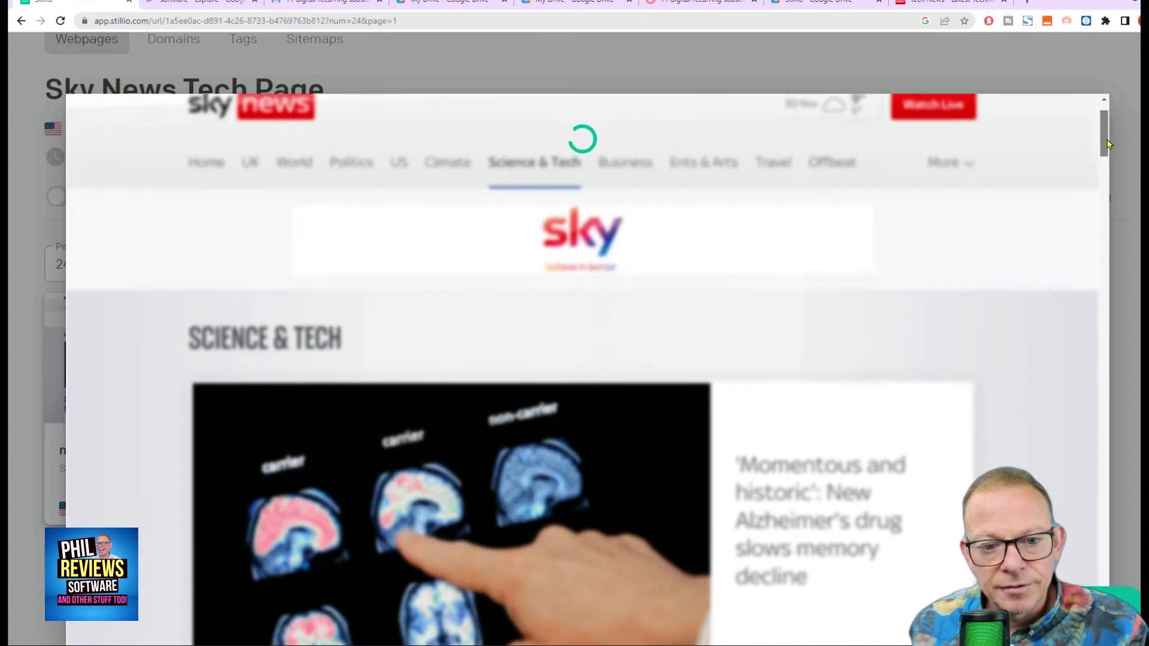
mouse_move(1105, 144)
mouse_down()
mouse_move(1113, 551)
mouse_move(1107, 155)
mouse_up()
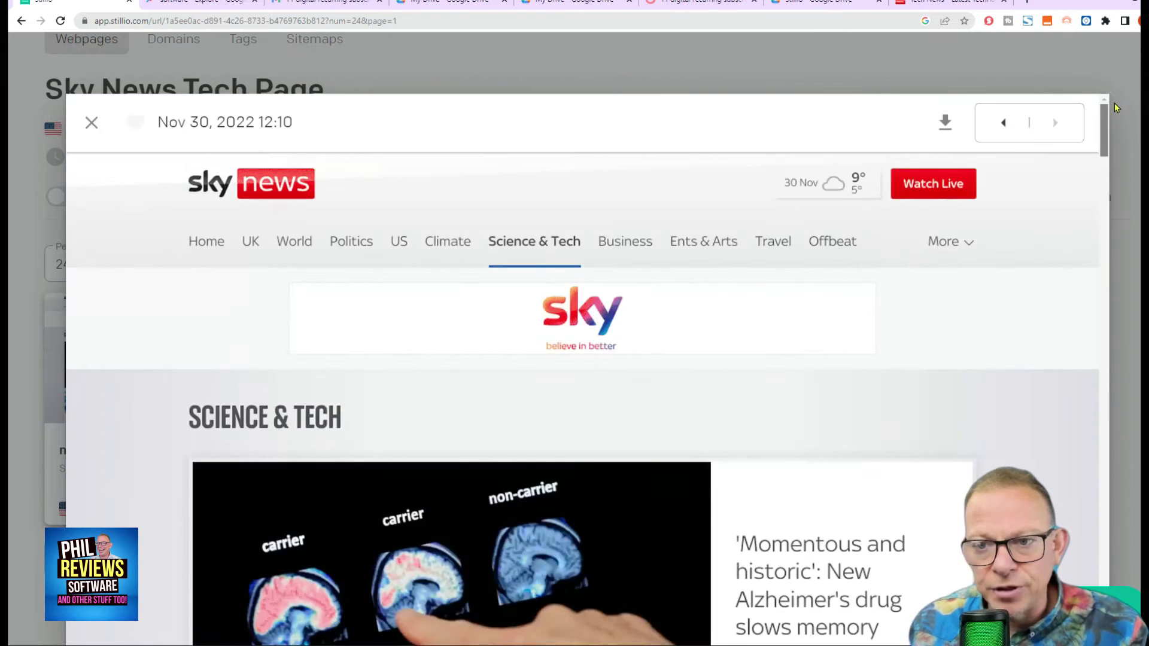
click(96, 129)
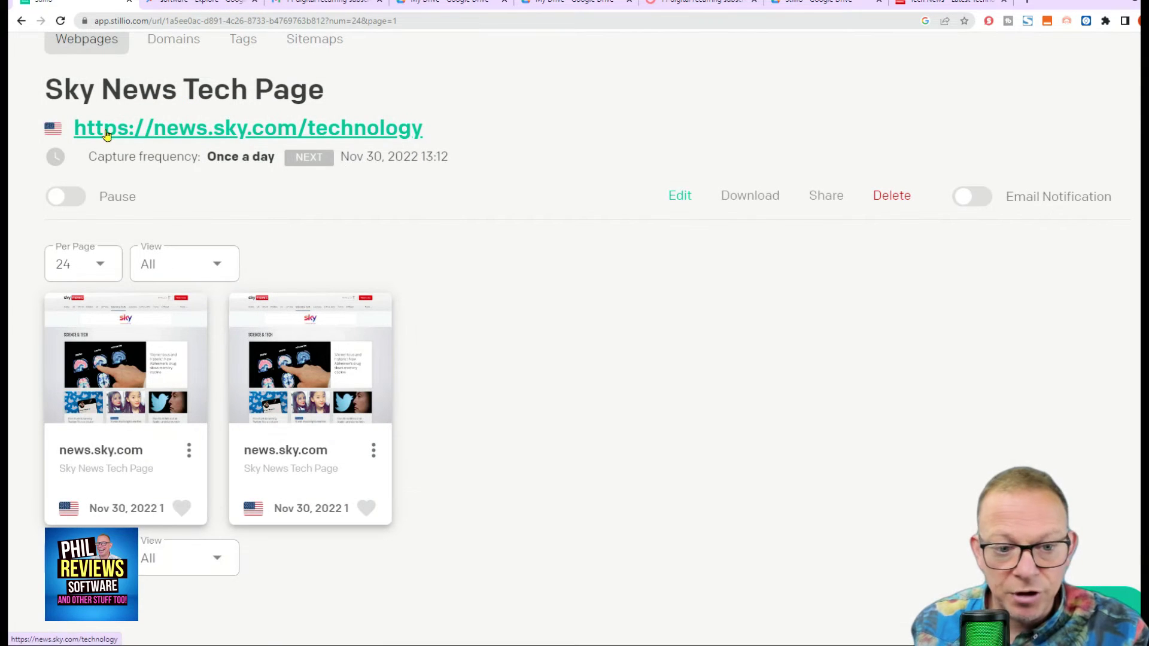
click(21, 21)
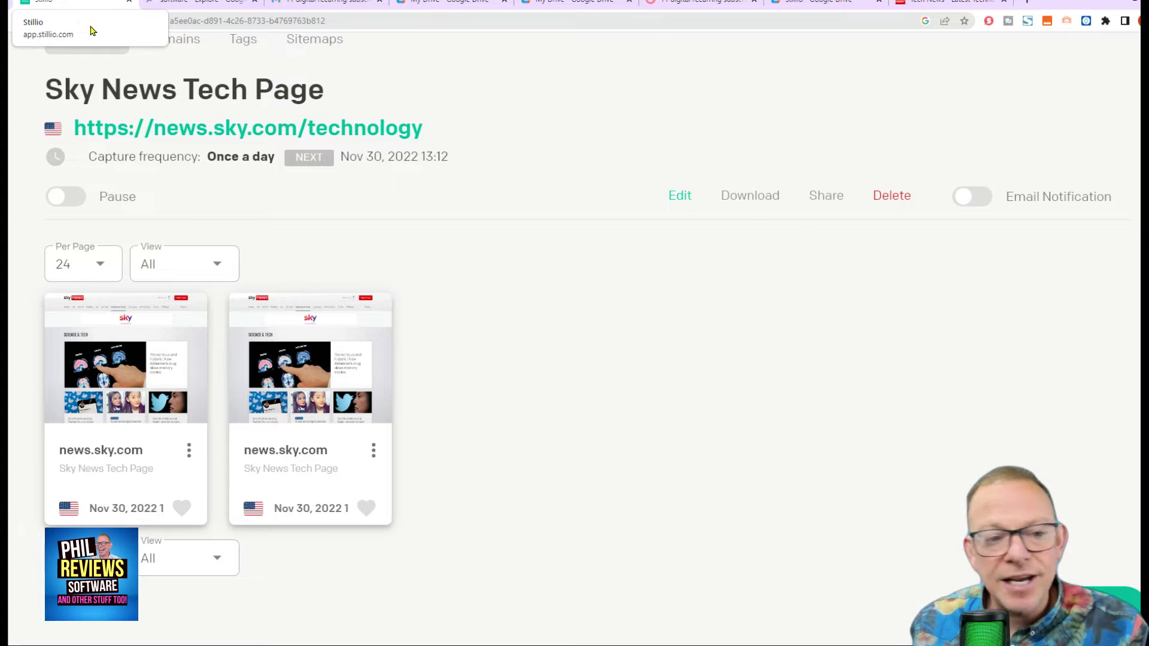
click(96, 49)
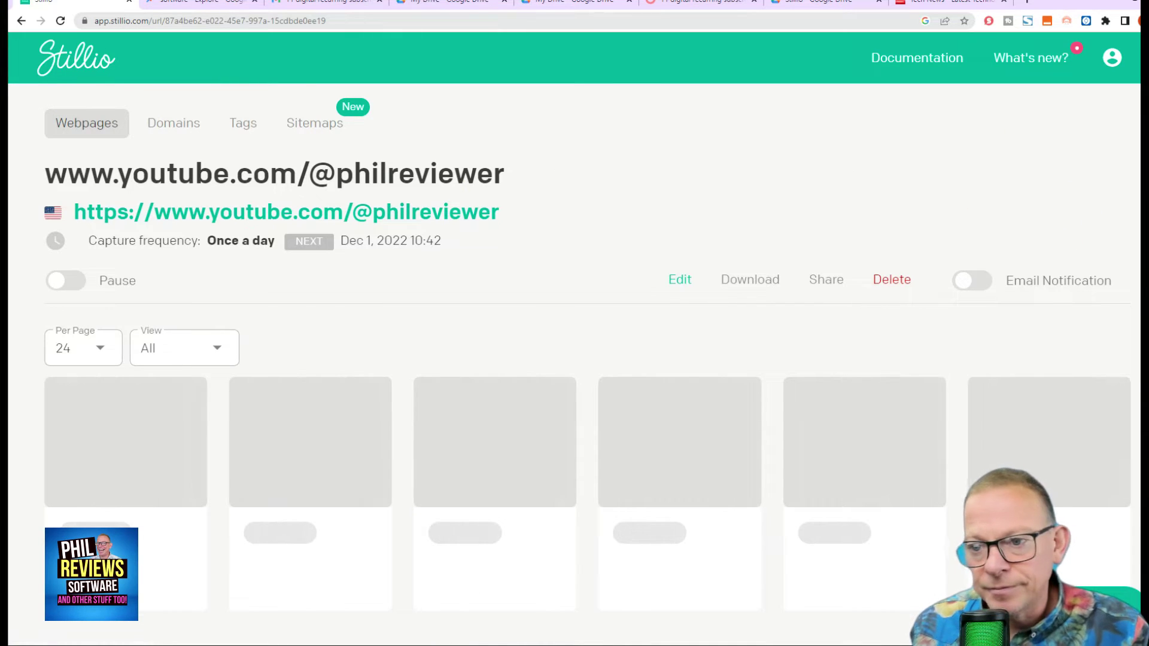
Scroll through the older YouTube channel captures and view the third one at full size
scroll(574, 335, down, 4)
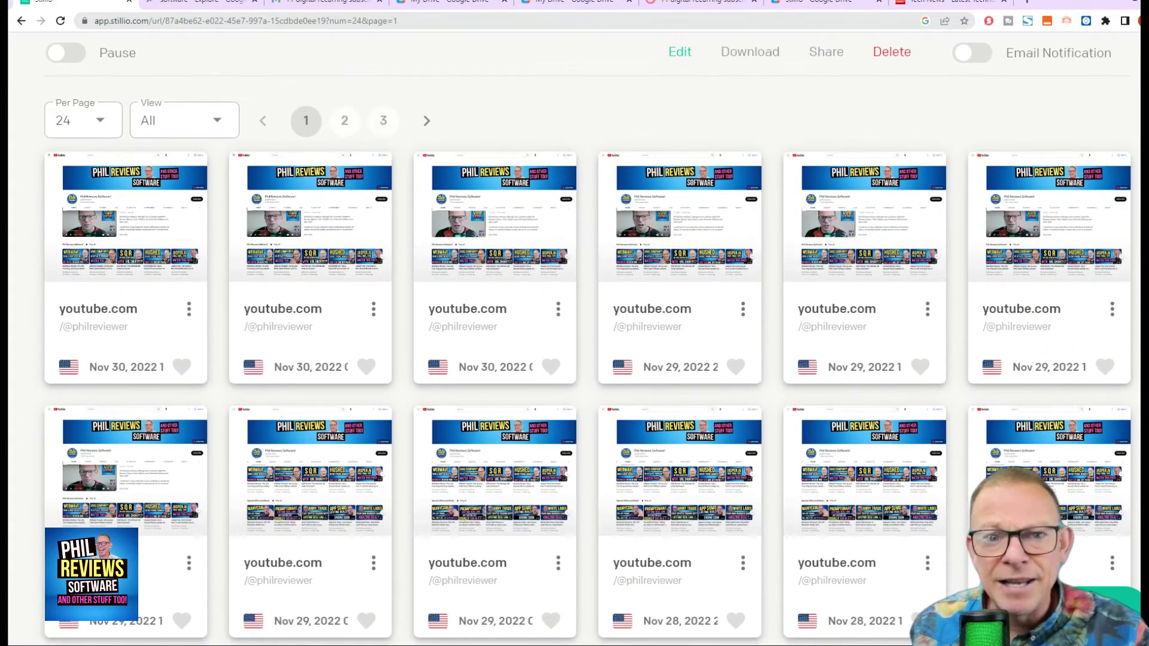
scroll(575, 335, up, 2)
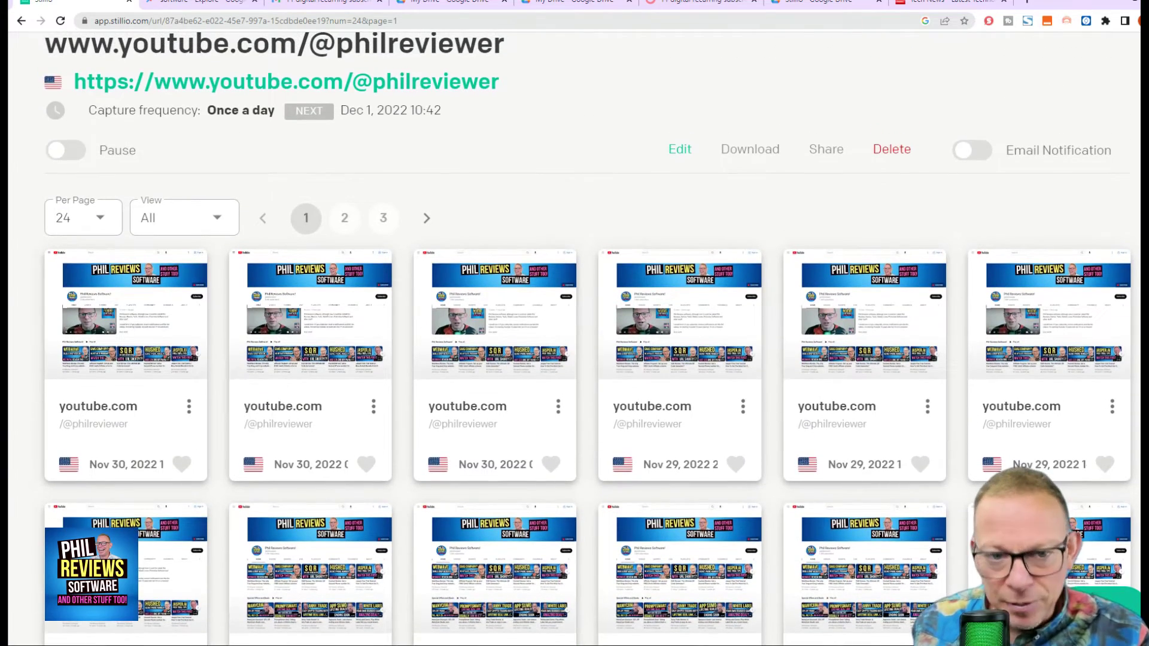
scroll(575, 335, down, 2)
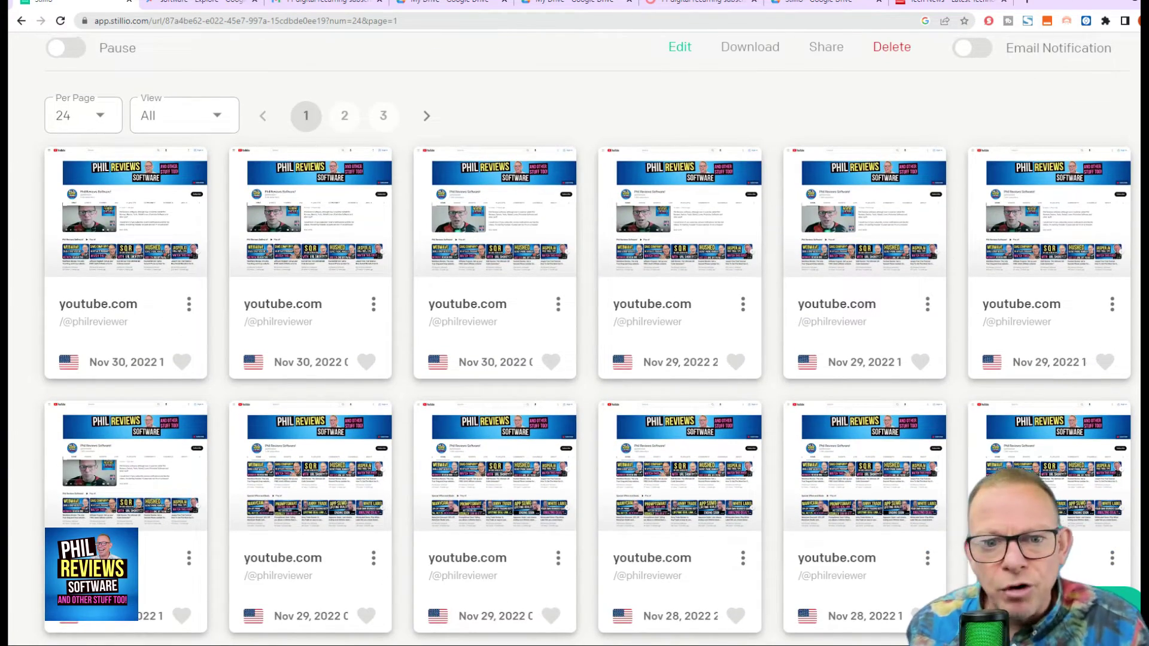
scroll(574, 335, up, 2)
scroll(575, 335, down, 1)
scroll(575, 335, down, 10)
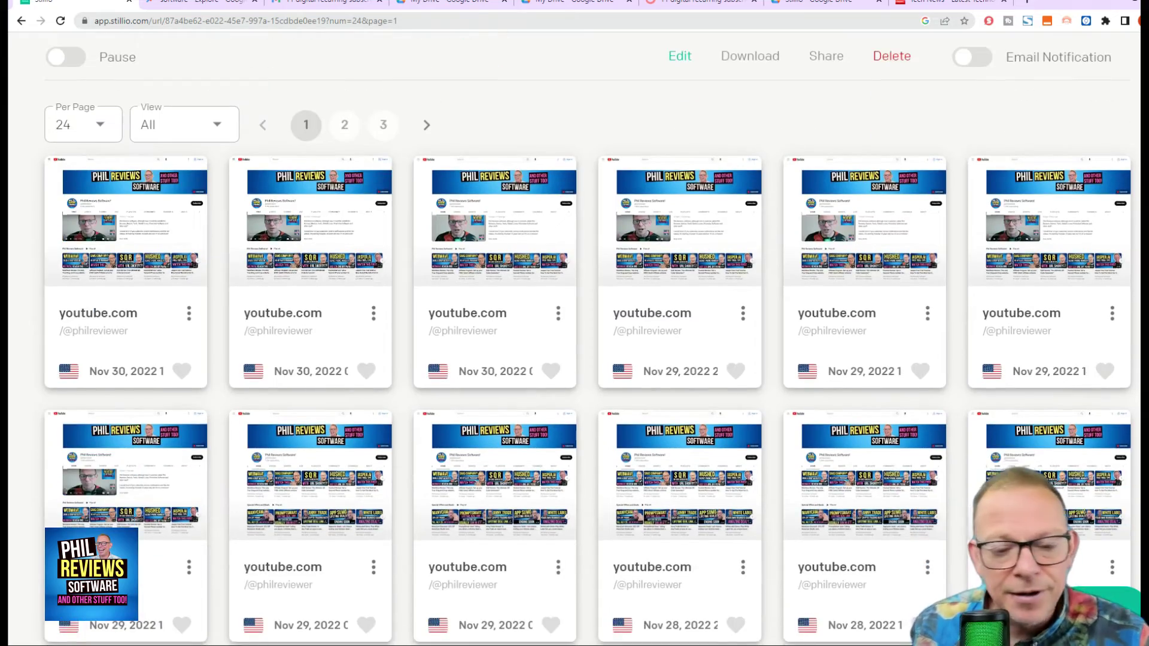
scroll(575, 335, up, 10)
scroll(575, 335, down, 2)
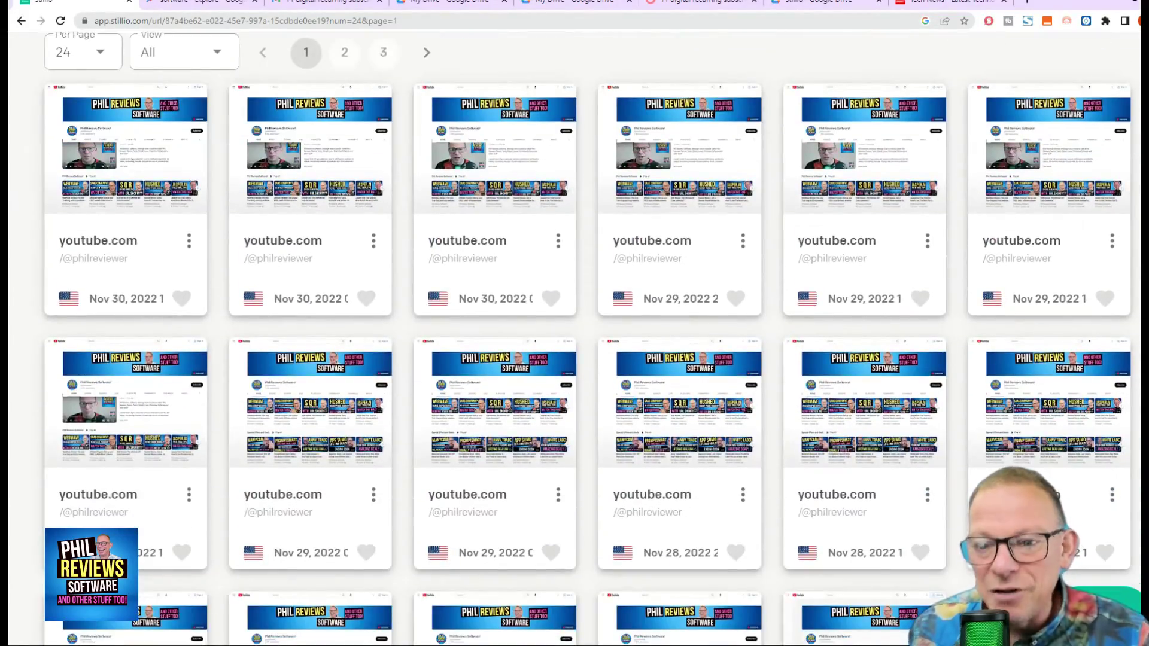
scroll(575, 335, down, 1)
scroll(574, 335, up, 2)
scroll(575, 335, down, 1)
scroll(575, 335, down, 2)
scroll(574, 335, up, 4)
scroll(574, 335, down, 5)
scroll(574, 335, up, 7)
scroll(574, 335, down, 8)
scroll(574, 335, up, 6)
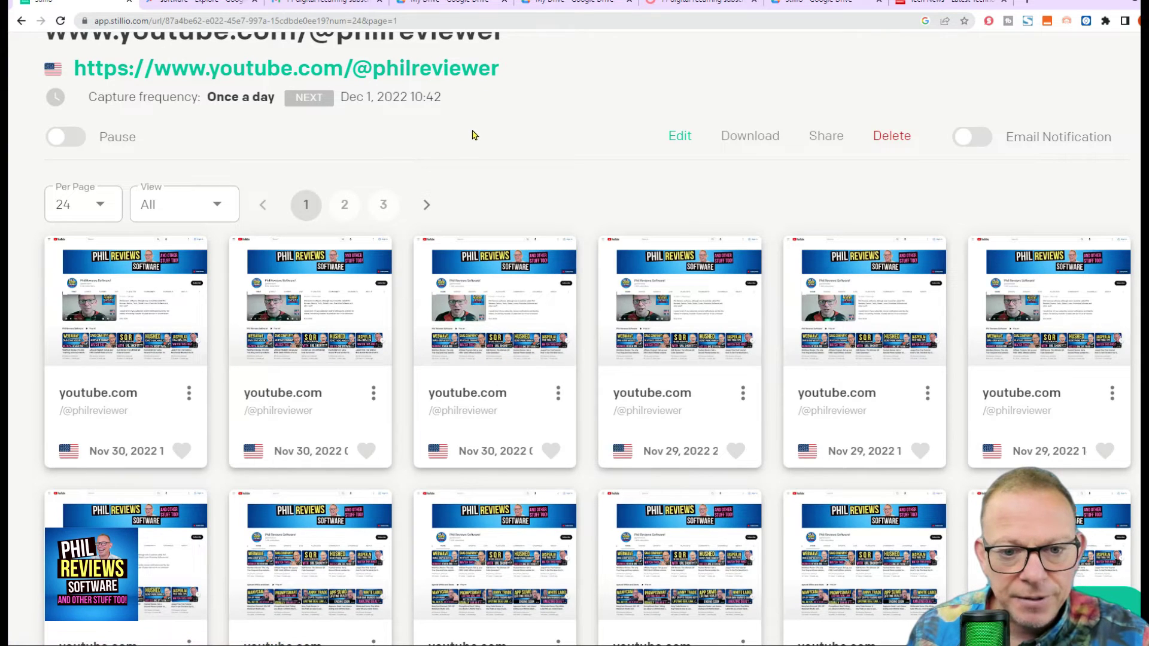
click(503, 359)
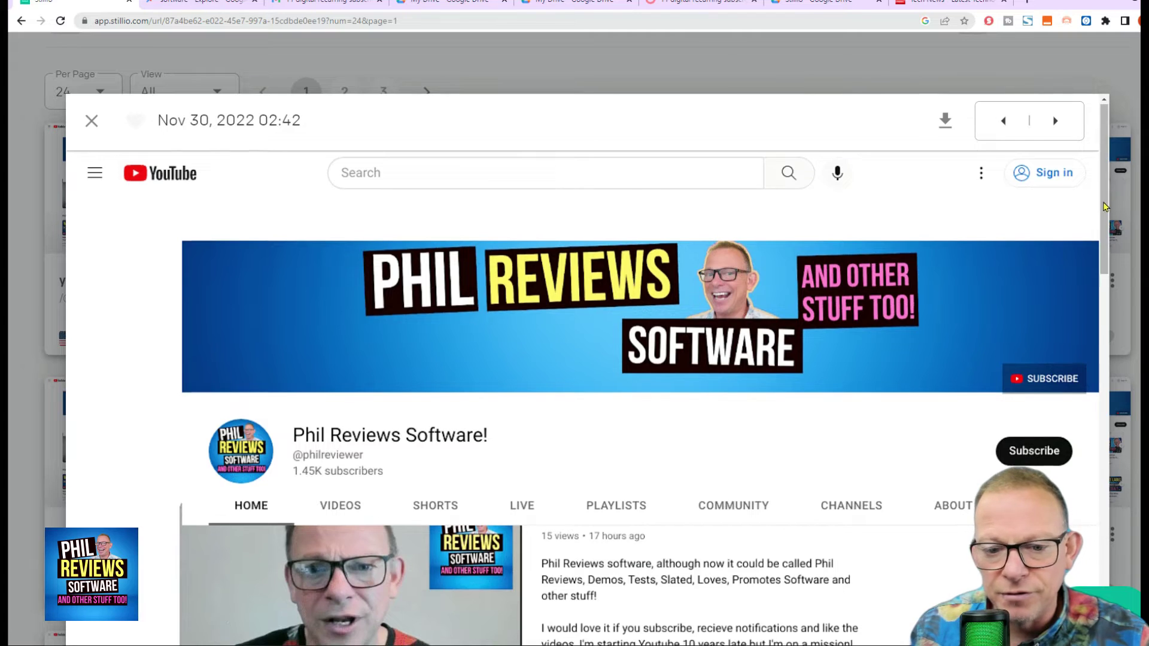
scroll(1108, 293, down, 5)
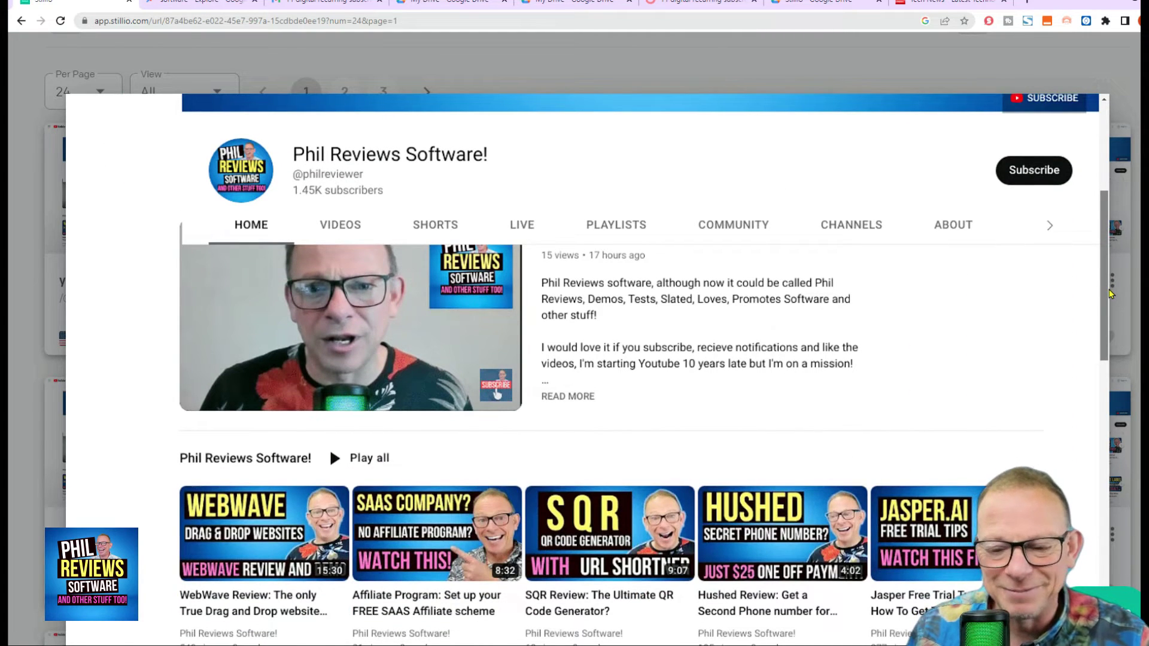
scroll(1108, 289, up, 5)
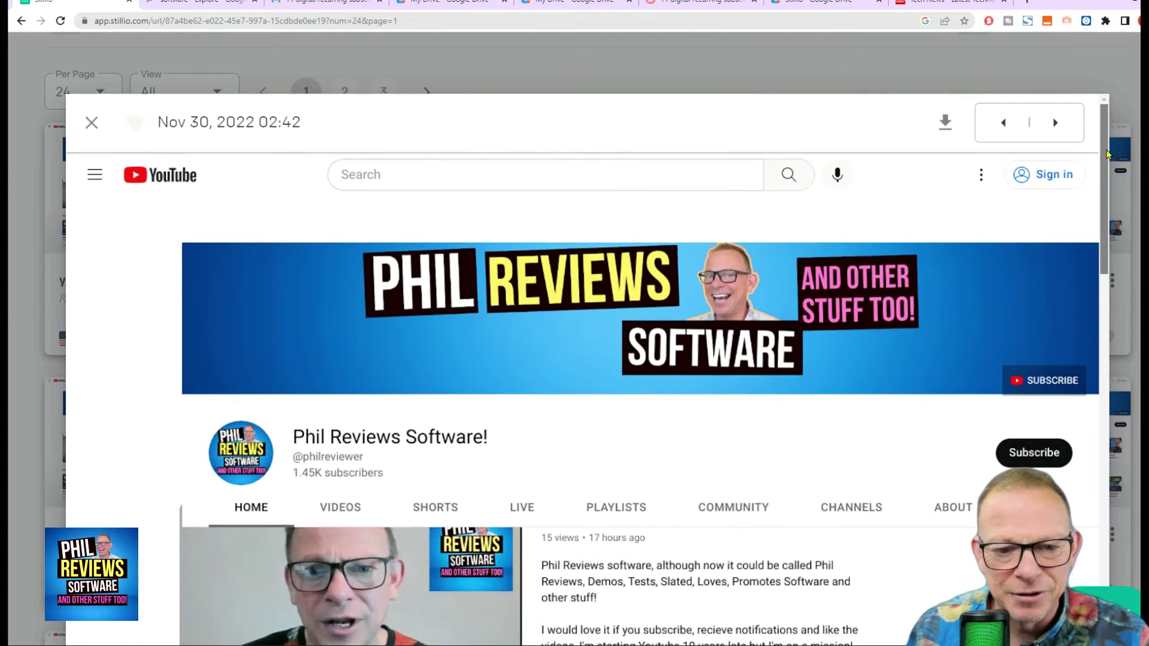
click(92, 124)
View the Nov 28, 2022 22:42 YouTube capture full-page, then close it
scroll(562, 325, down, 4)
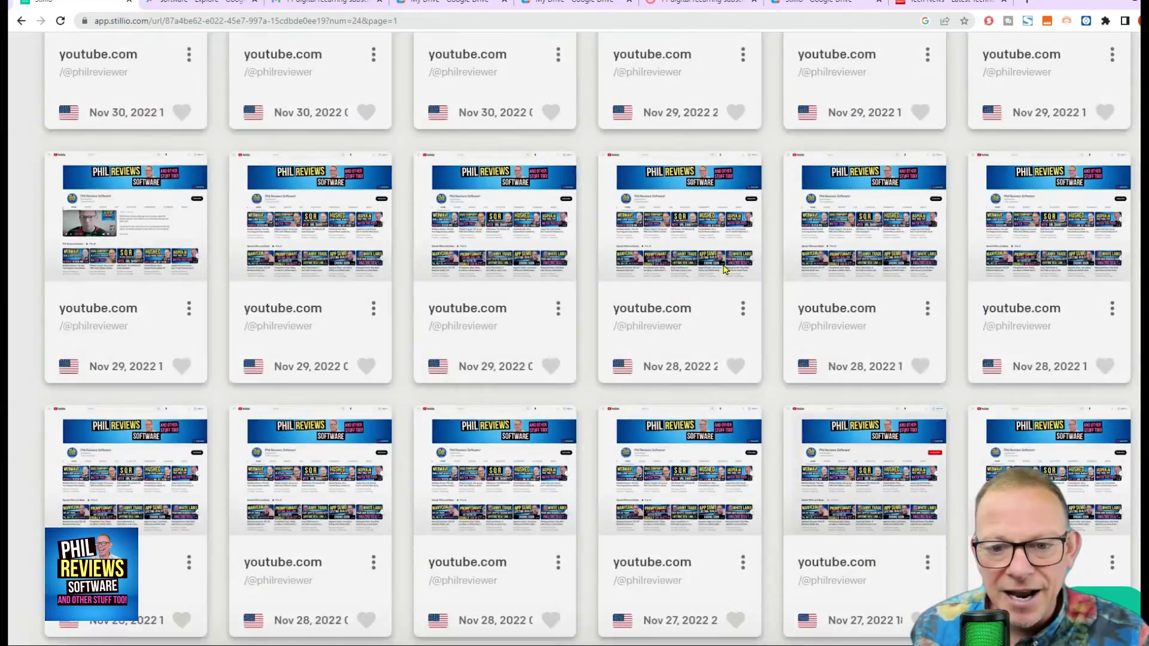
click(562, 324)
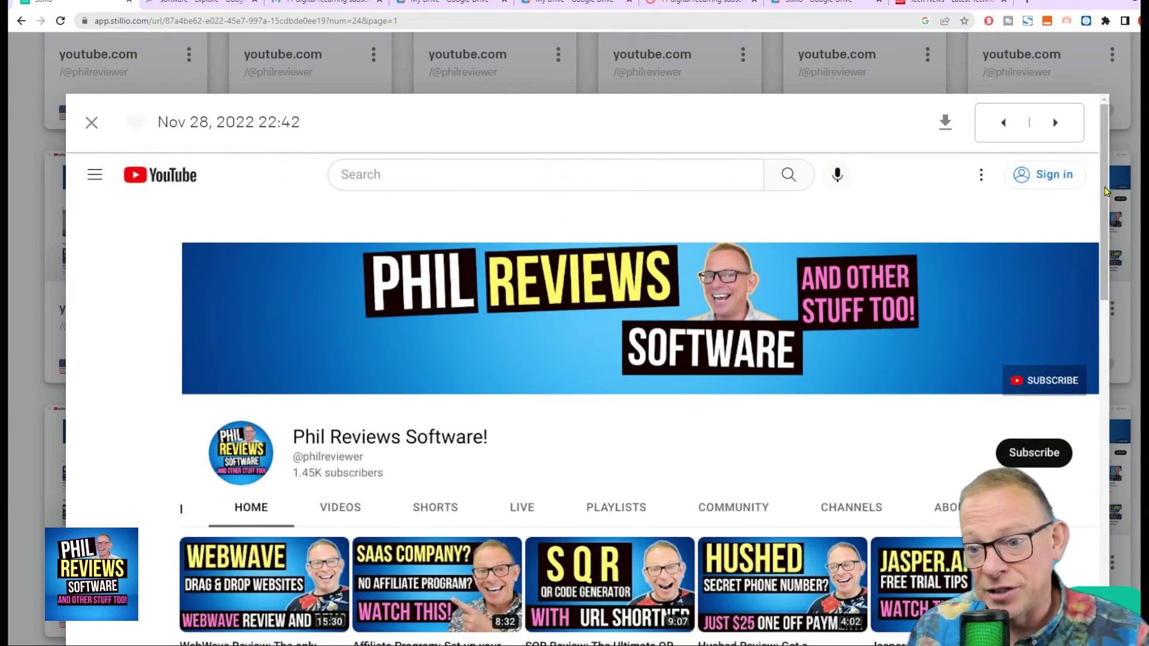
drag(1105, 179, 1058, 162)
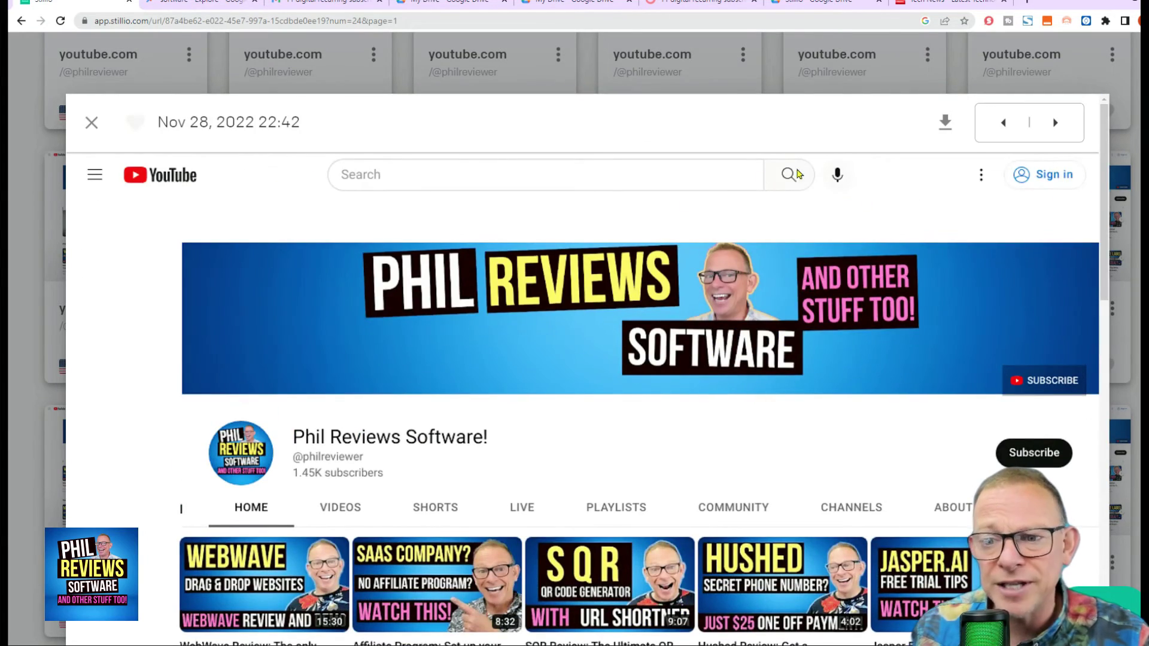
click(91, 122)
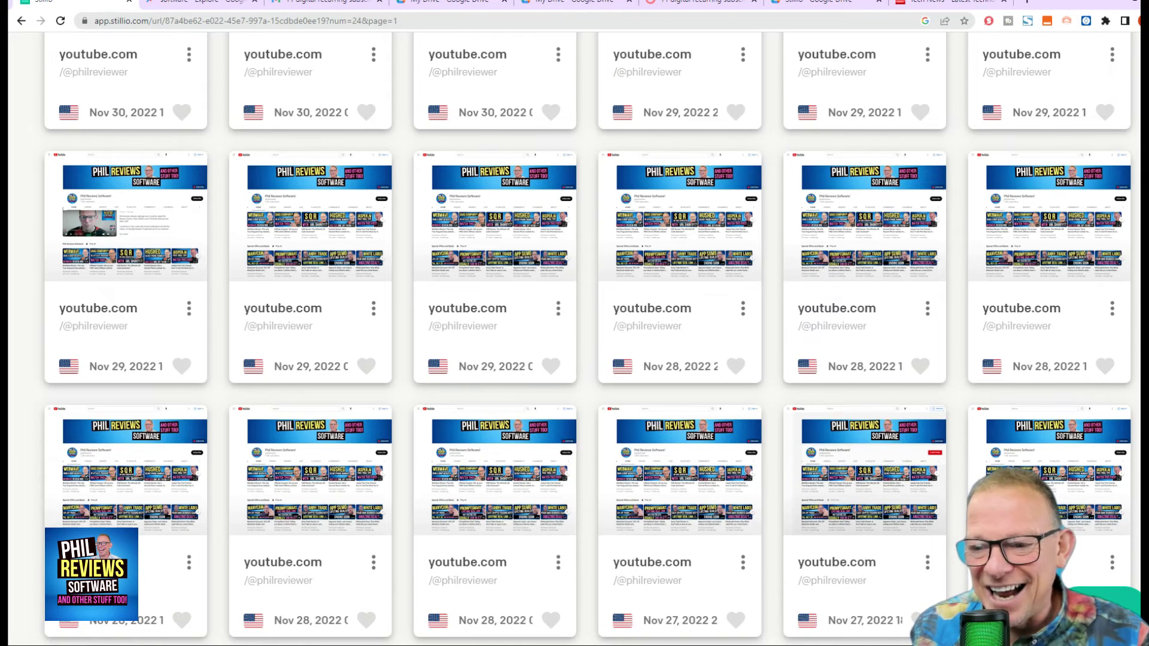
scroll(568, 214, up, 8)
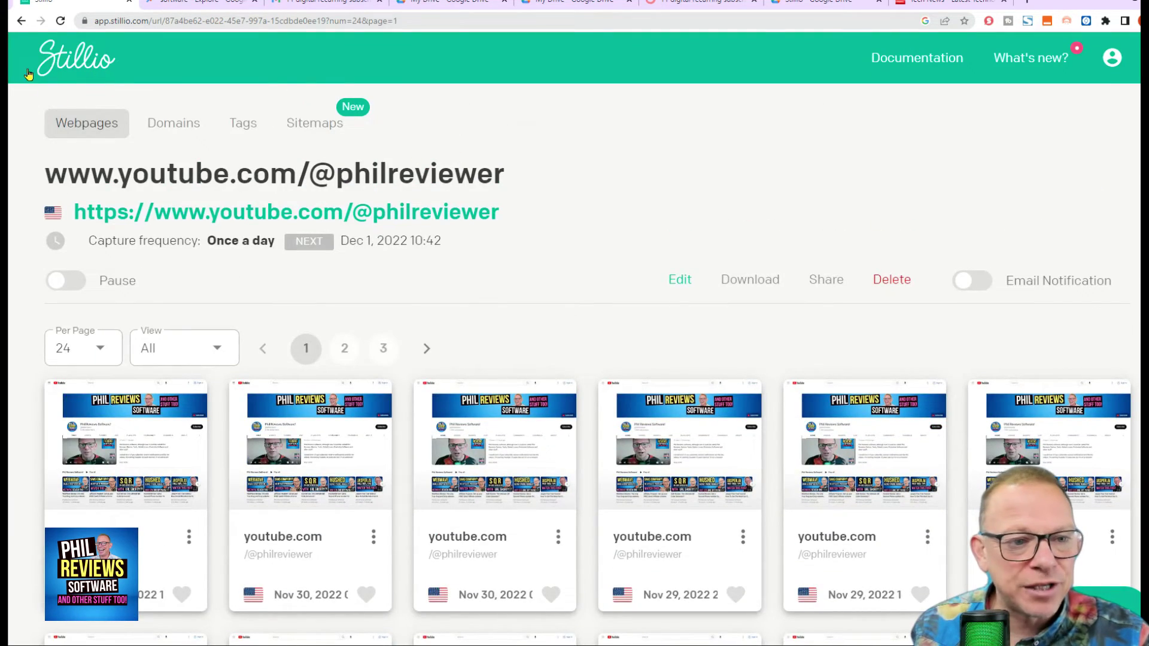
click(22, 22)
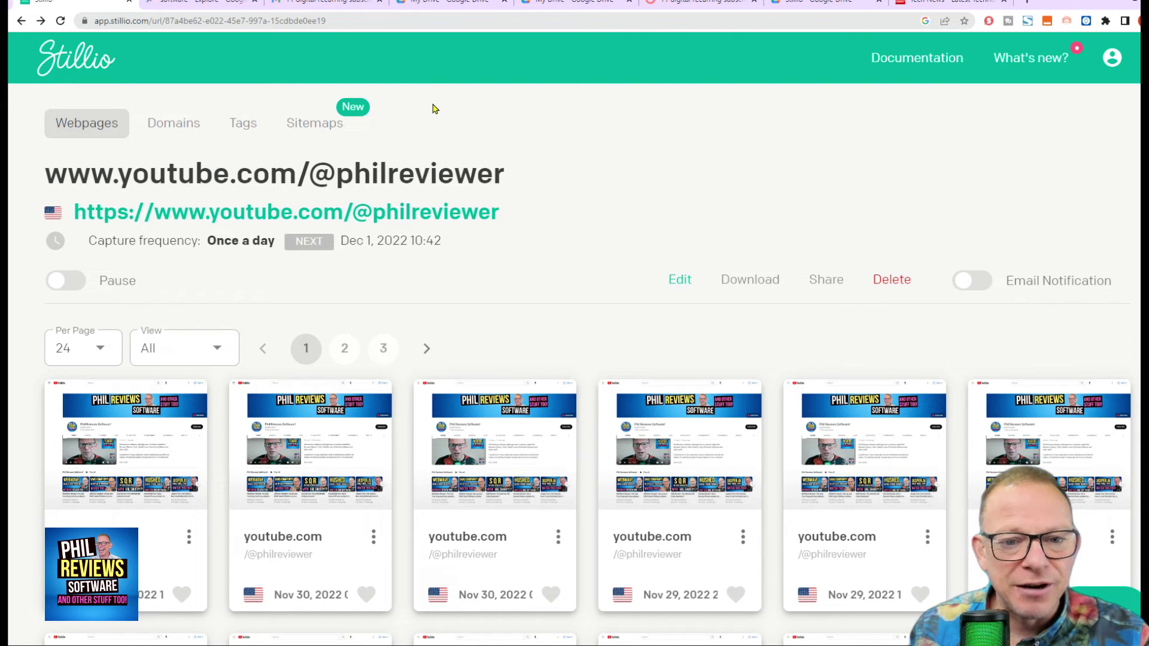
scroll(575, 338, down, 2)
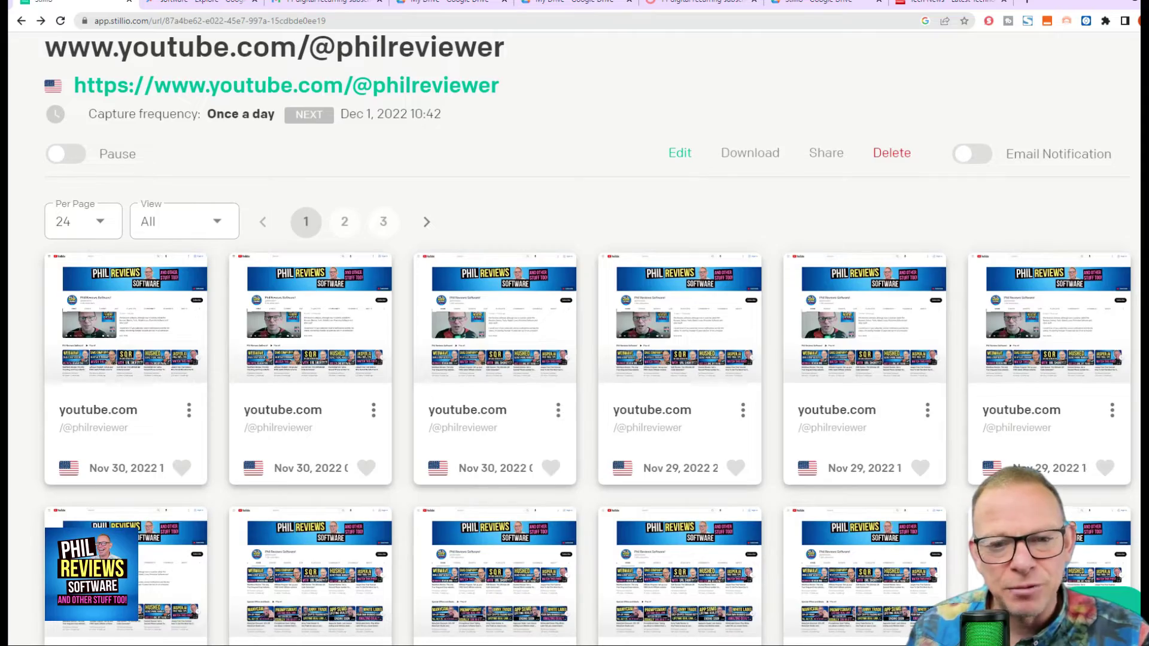
scroll(575, 338, down, 2)
scroll(574, 338, up, 3)
scroll(574, 338, down, 5)
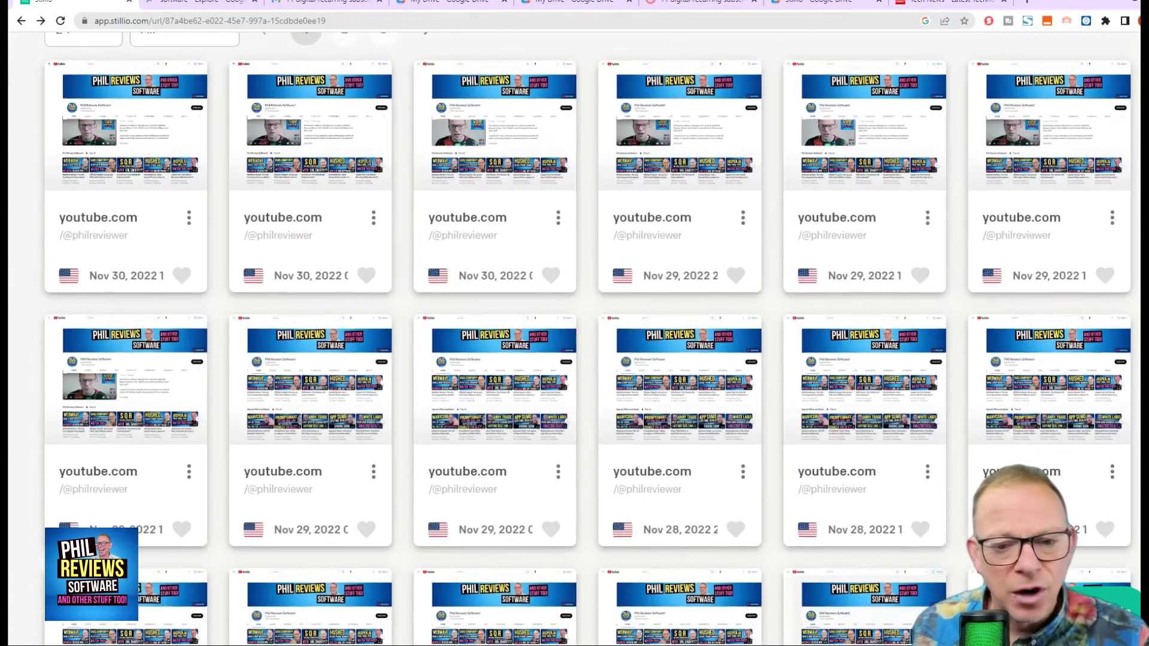
scroll(574, 338, up, 5)
scroll(575, 338, down, 14)
scroll(574, 338, up, 10)
scroll(575, 338, up, 5)
scroll(574, 338, down, 3)
scroll(574, 338, up, 3)
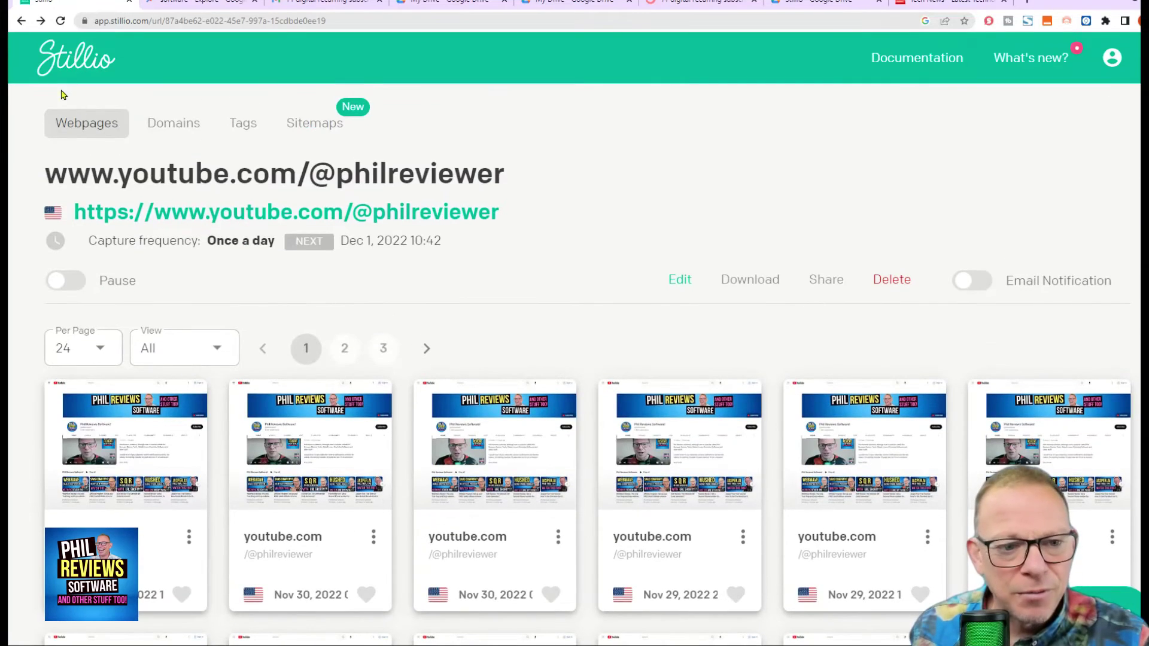
Return to the monitored webpages list via the Stillio logo and scroll through it
click(27, 41)
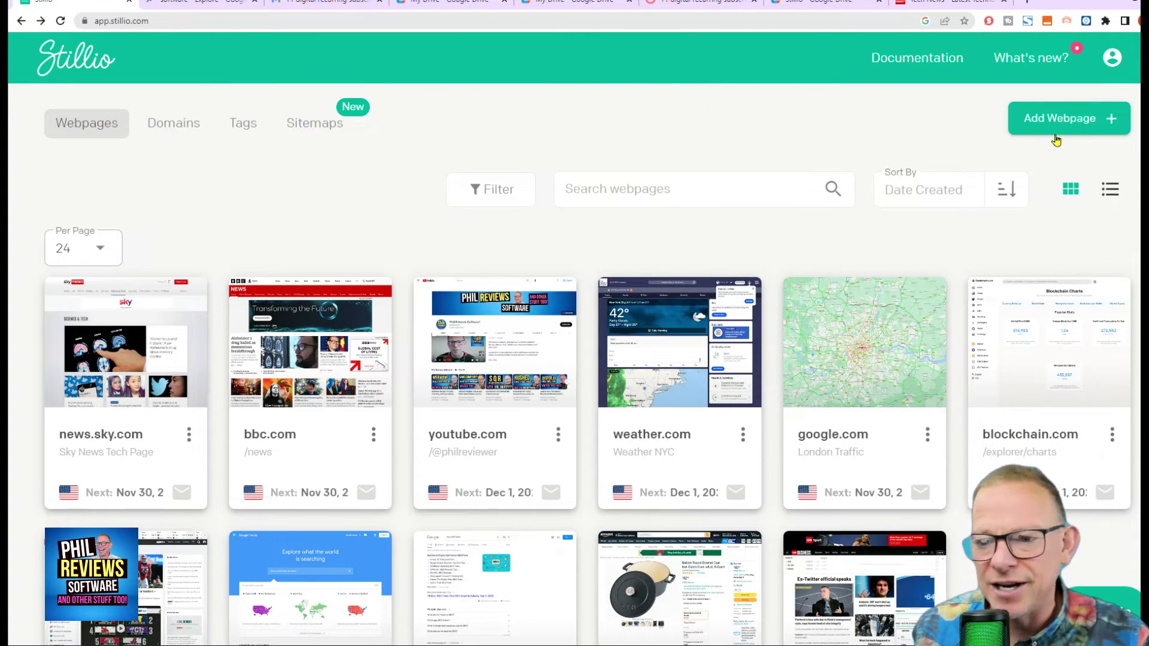
scroll(574, 339, down, 1)
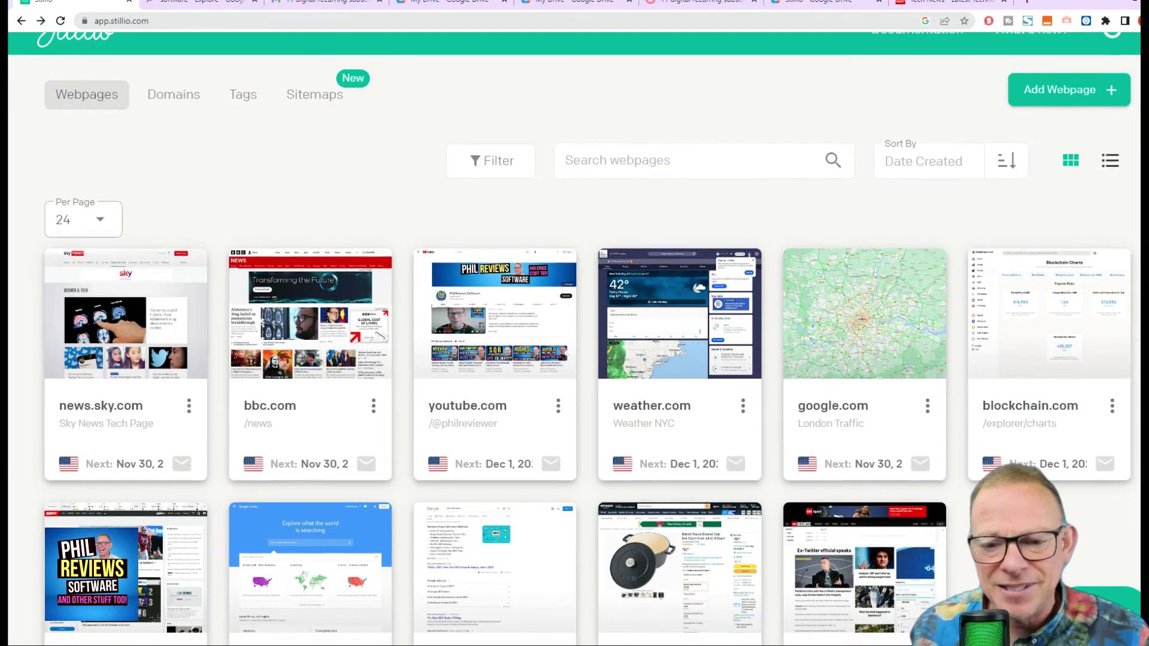
scroll(575, 339, up, 1)
scroll(575, 339, down, 3)
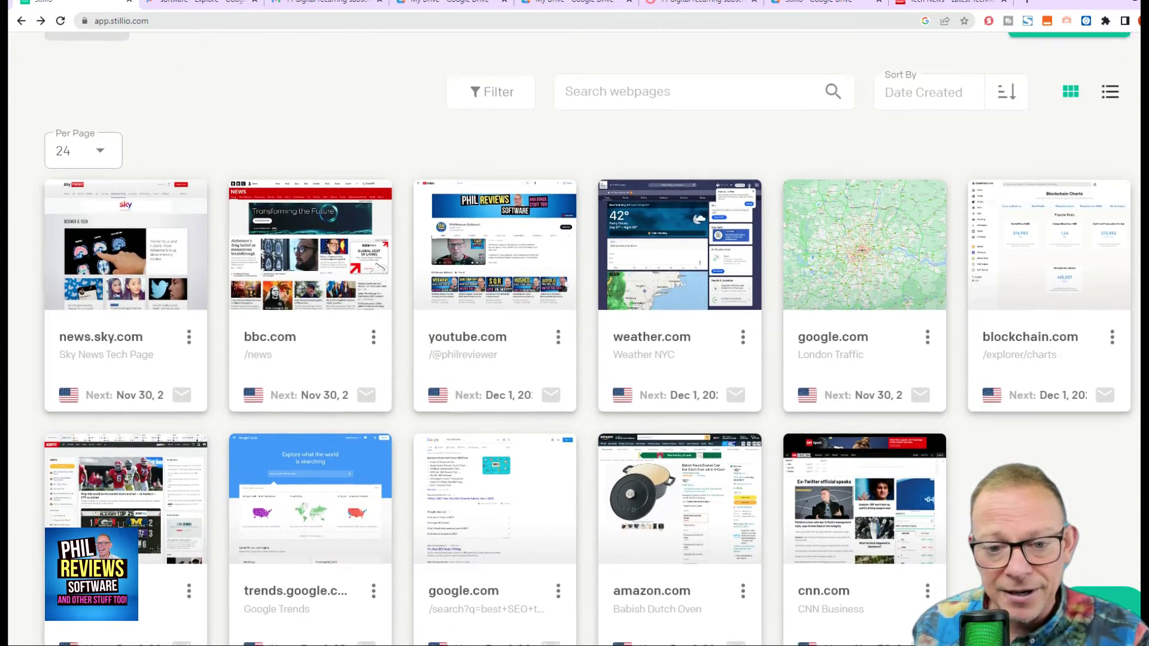
scroll(574, 339, down, 1)
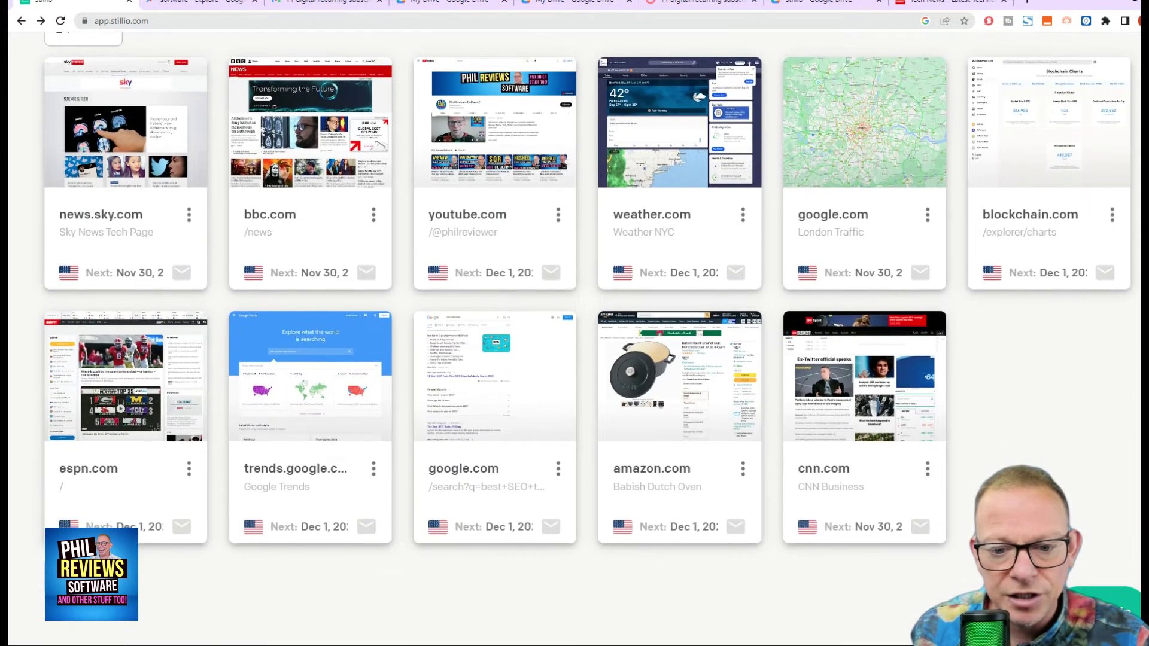
scroll(574, 339, up, 2)
scroll(574, 339, down, 2)
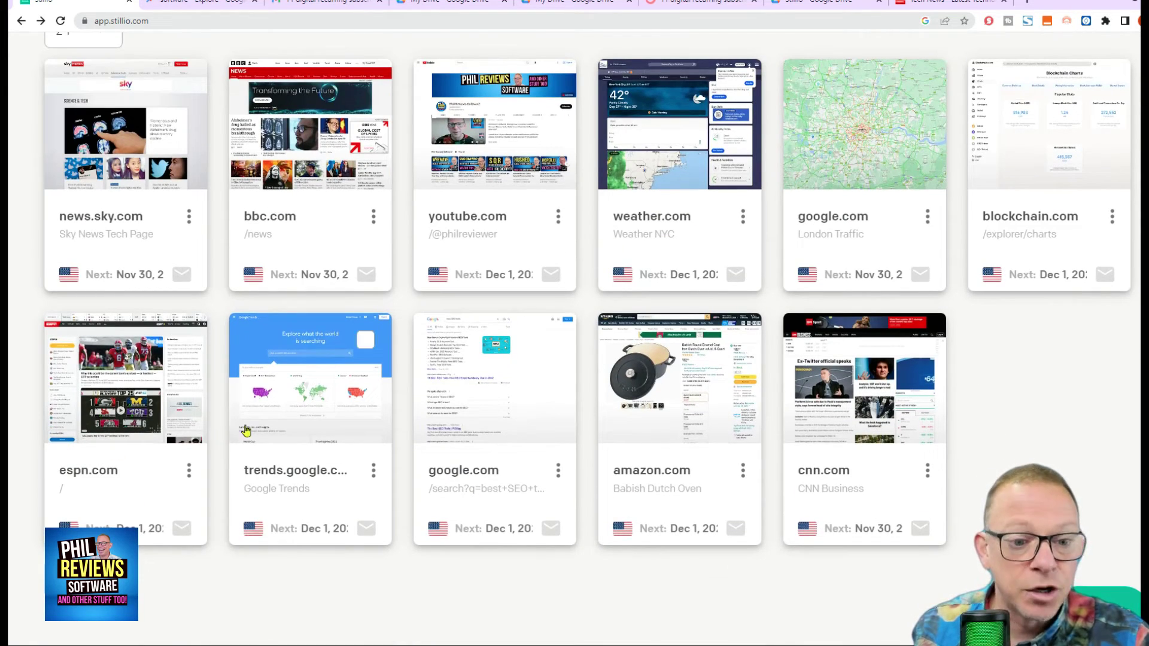
Open the trends.google.com capture history and inspect the Nov 30, 2022 06:16 screenshot
click(305, 423)
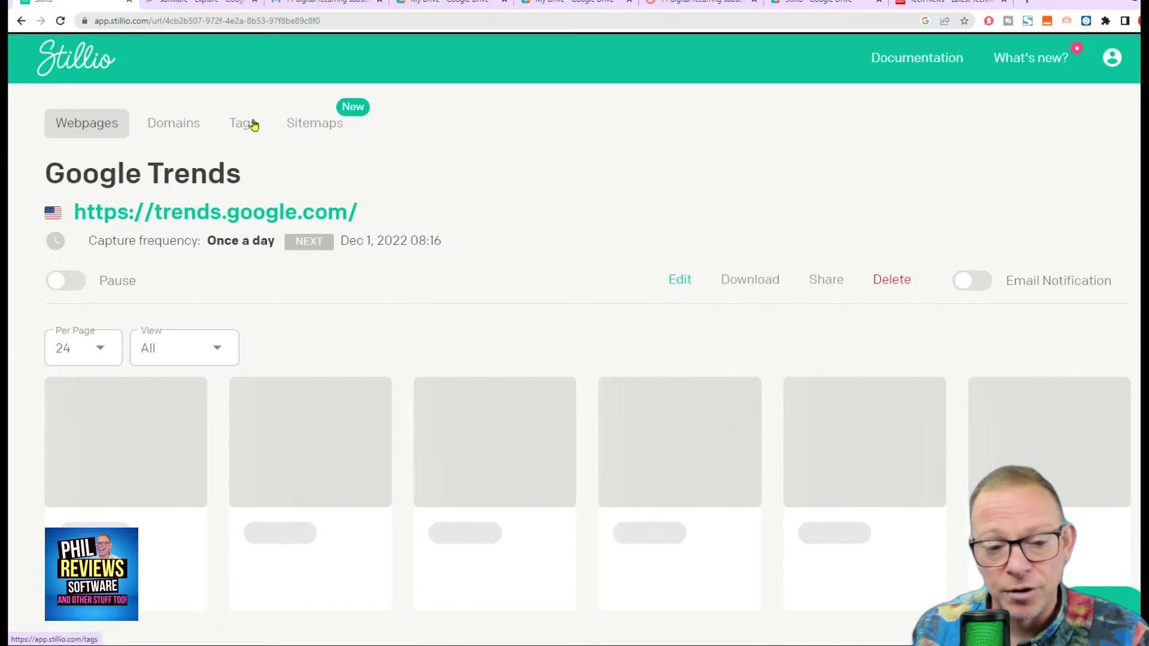
scroll(574, 339, down, 4)
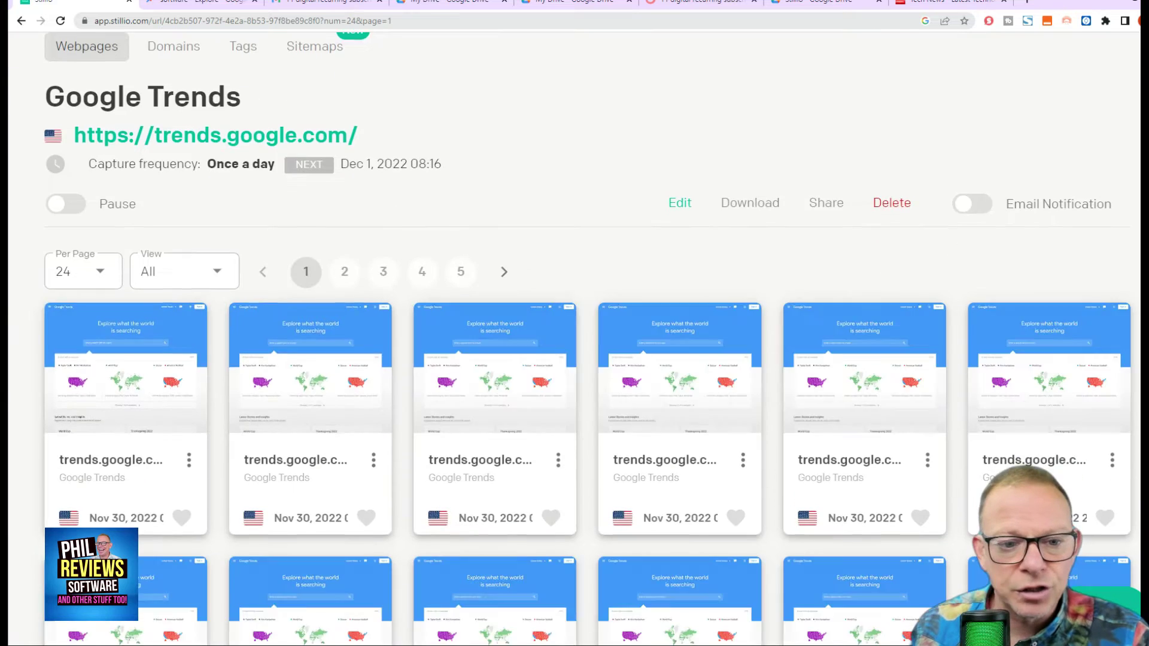
scroll(297, 197, down, 5)
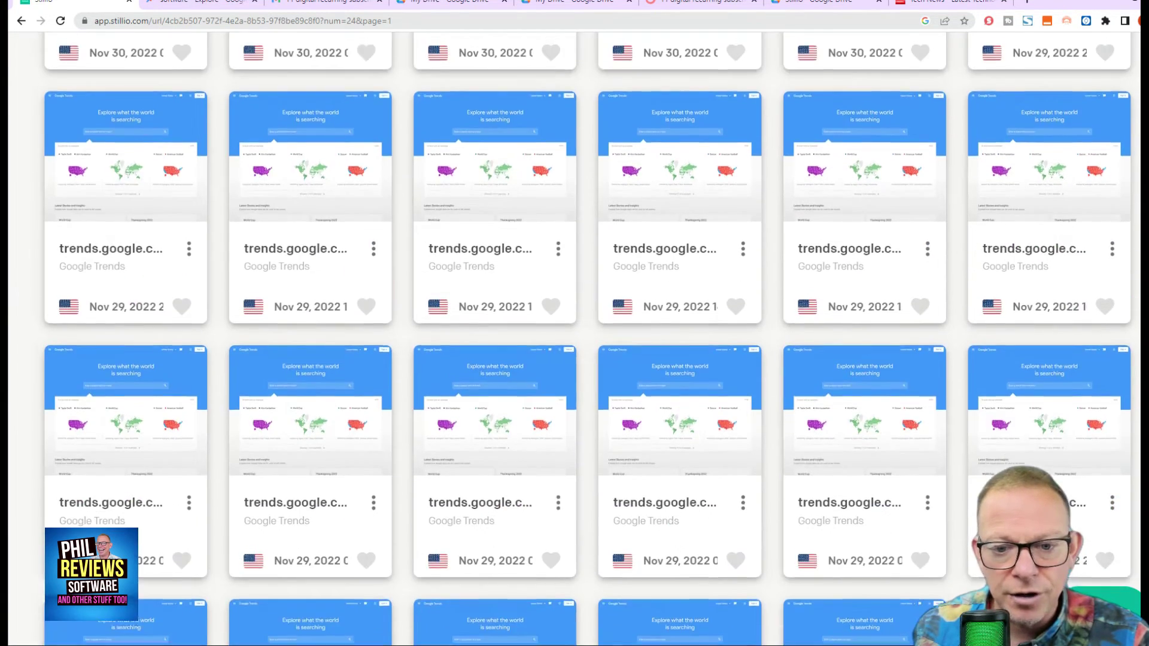
scroll(297, 197, up, 4)
click(296, 197)
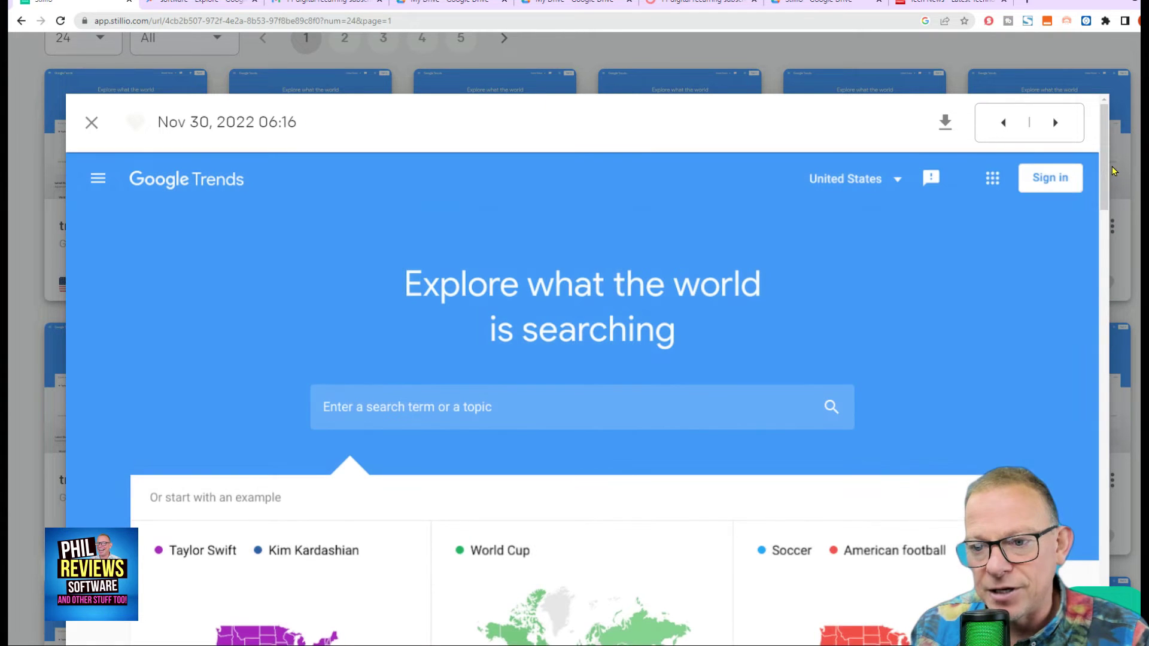
drag(1111, 171, 1105, 505)
key(Escape)
View the Nov 28, 2022 12:16 Google Trends capture down to Recently trending searches
scroll(574, 299, down, 5)
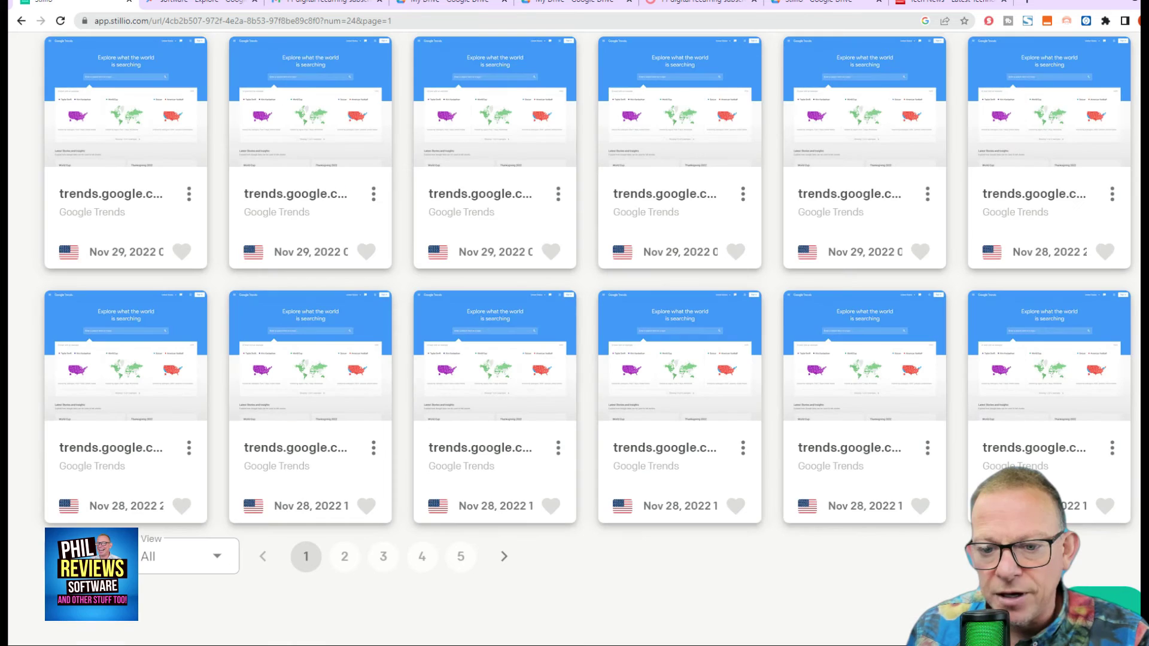
click(886, 407)
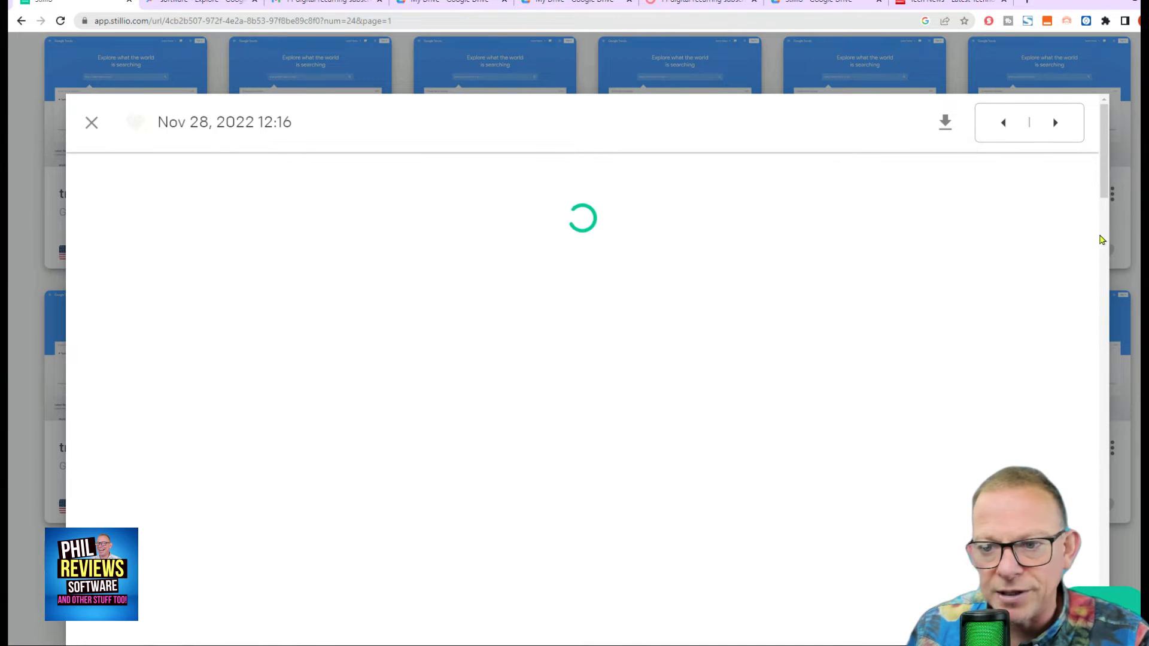
scroll(1106, 227, down, 5)
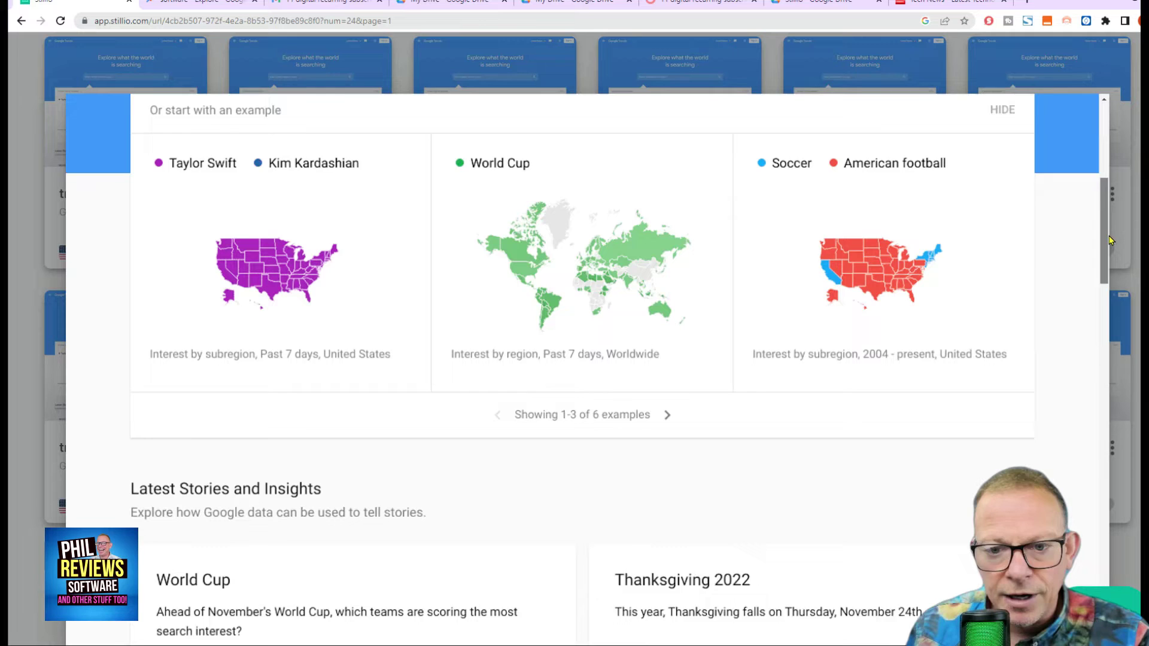
drag(1108, 240, 1115, 159)
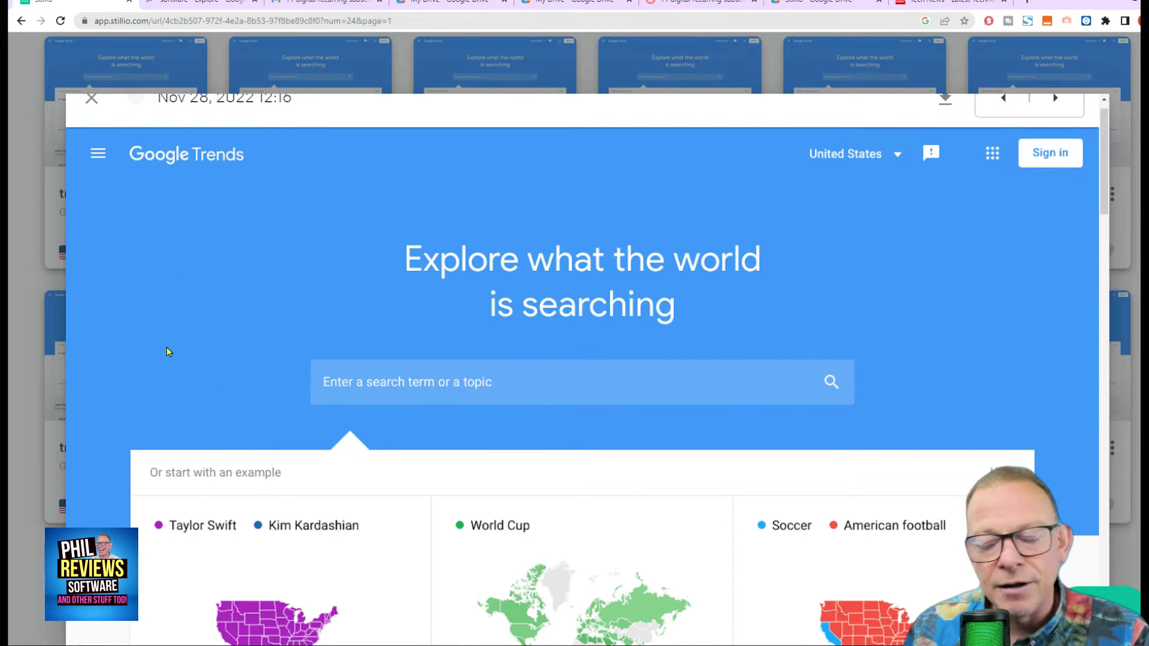
click(92, 99)
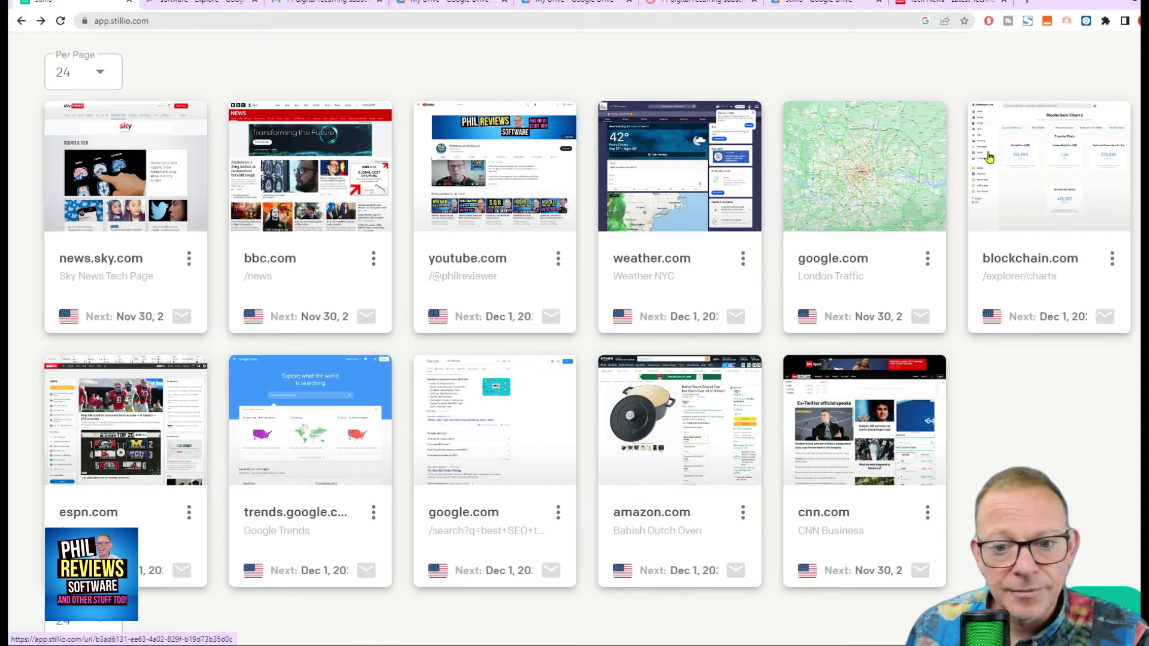
click(674, 446)
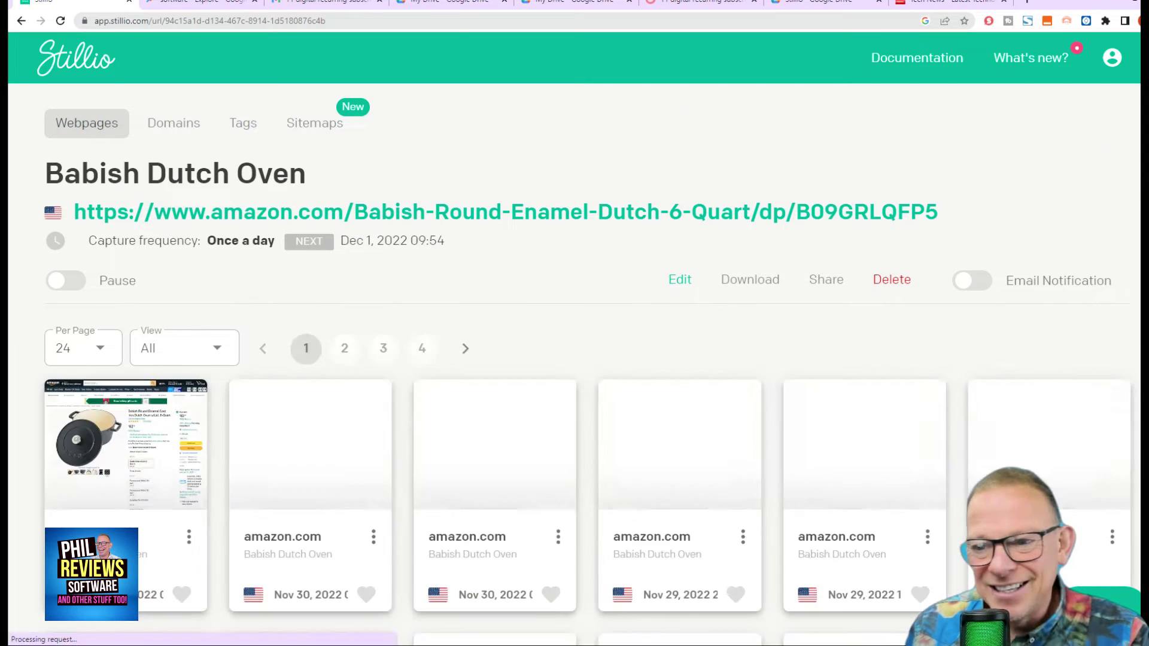
scroll(575, 336, down, 12)
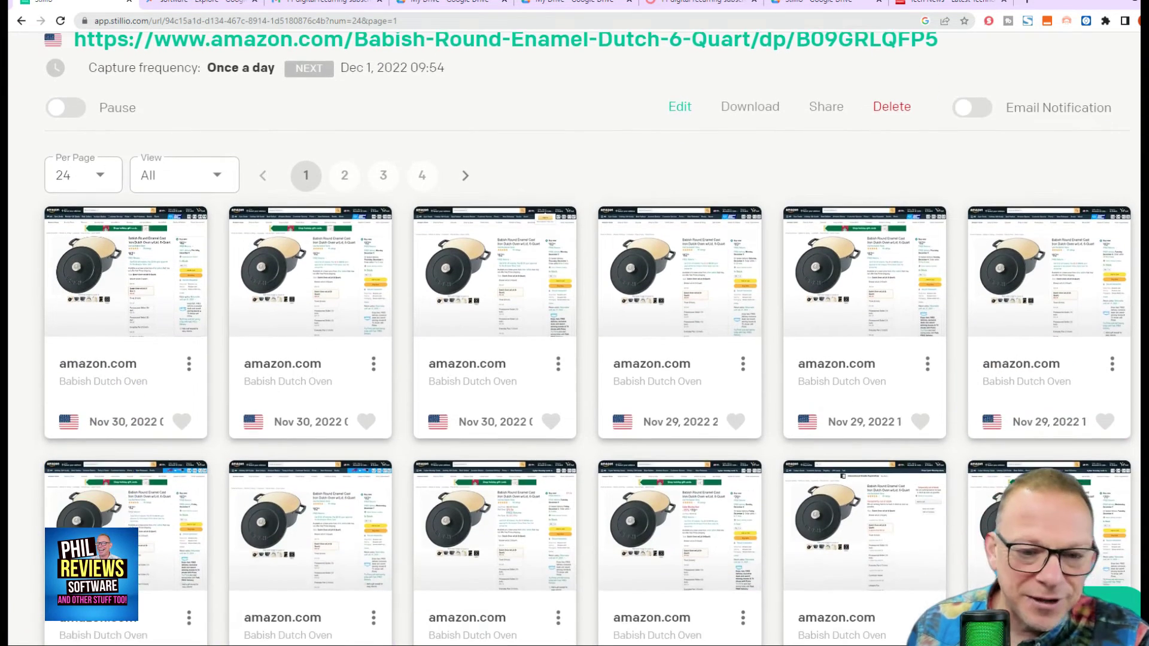
scroll(574, 335, up, 8)
scroll(574, 335, down, 9)
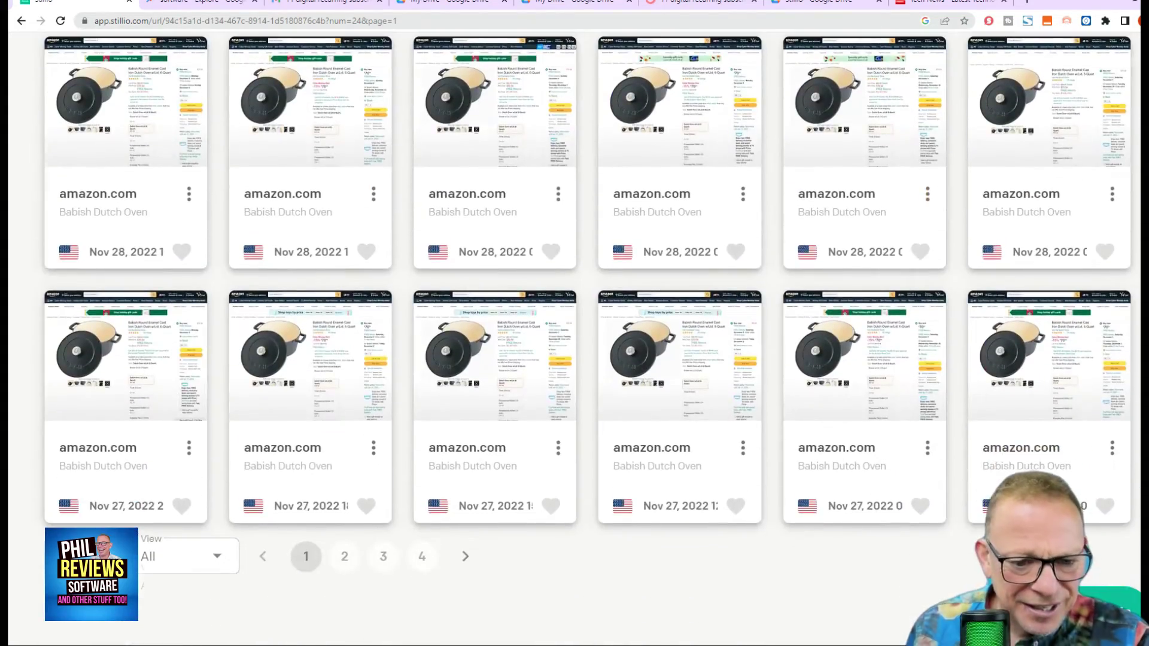
scroll(574, 335, up, 6)
scroll(575, 335, up, 3)
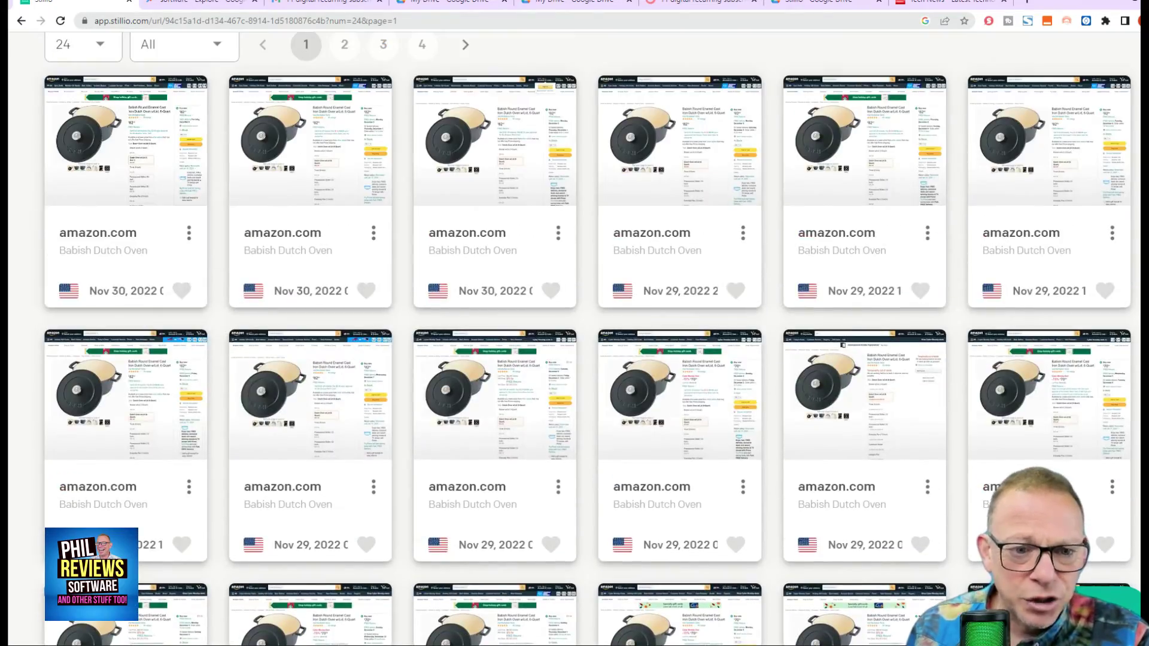
scroll(574, 335, up, 4)
scroll(574, 335, down, 3)
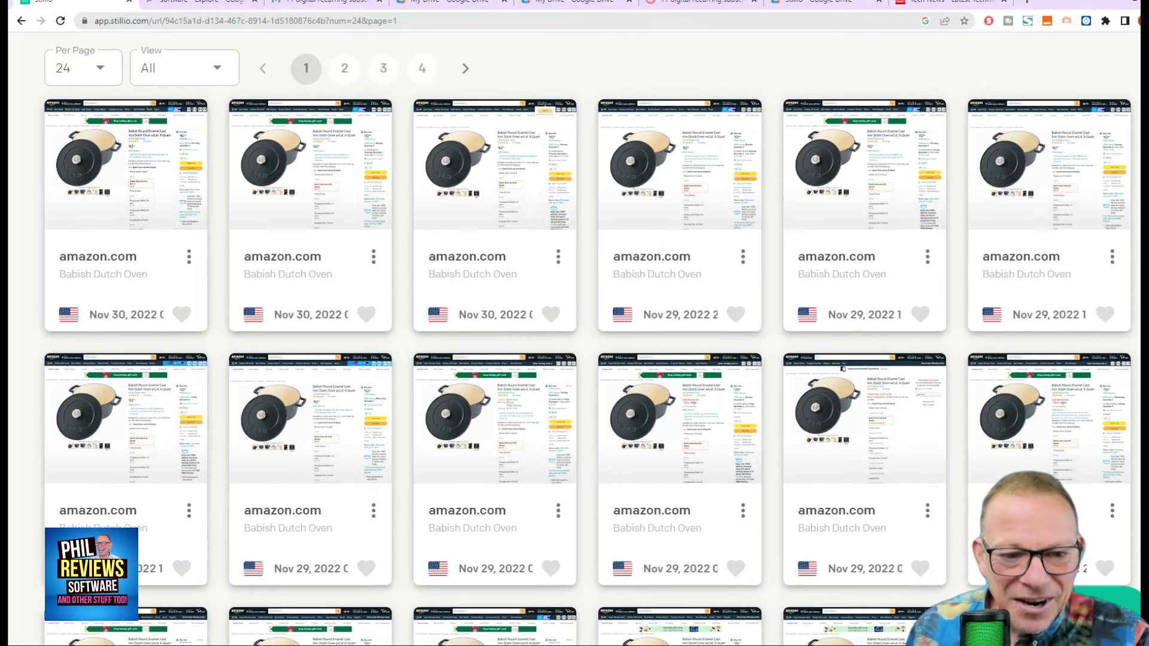
click(485, 258)
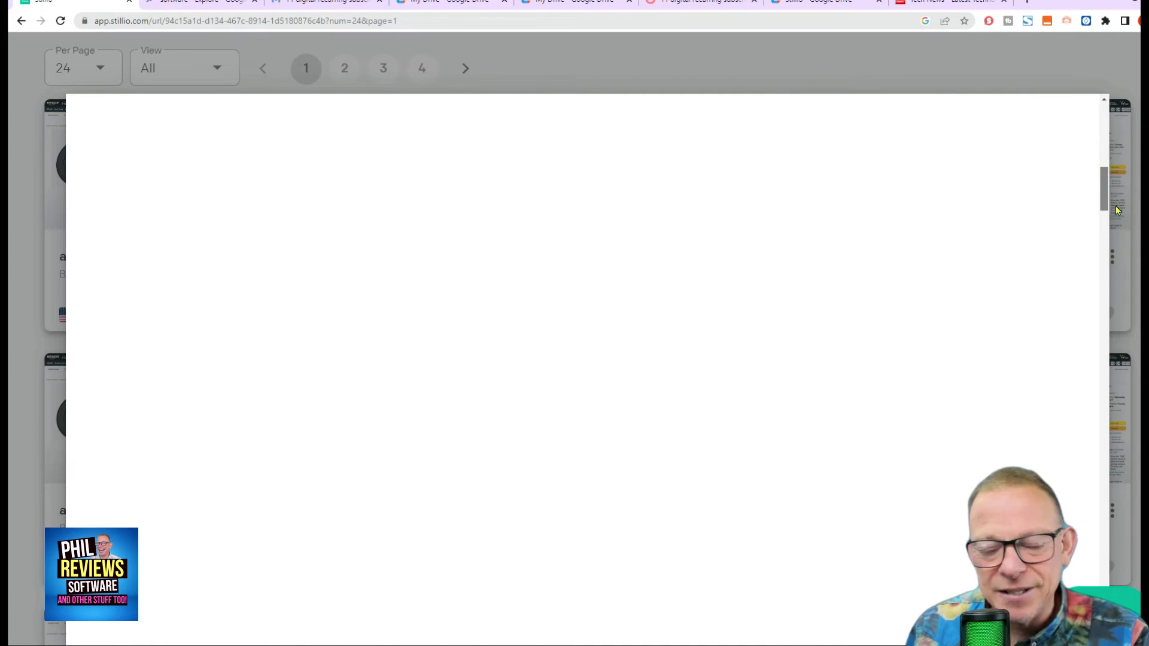
drag(1105, 133, 1114, 211)
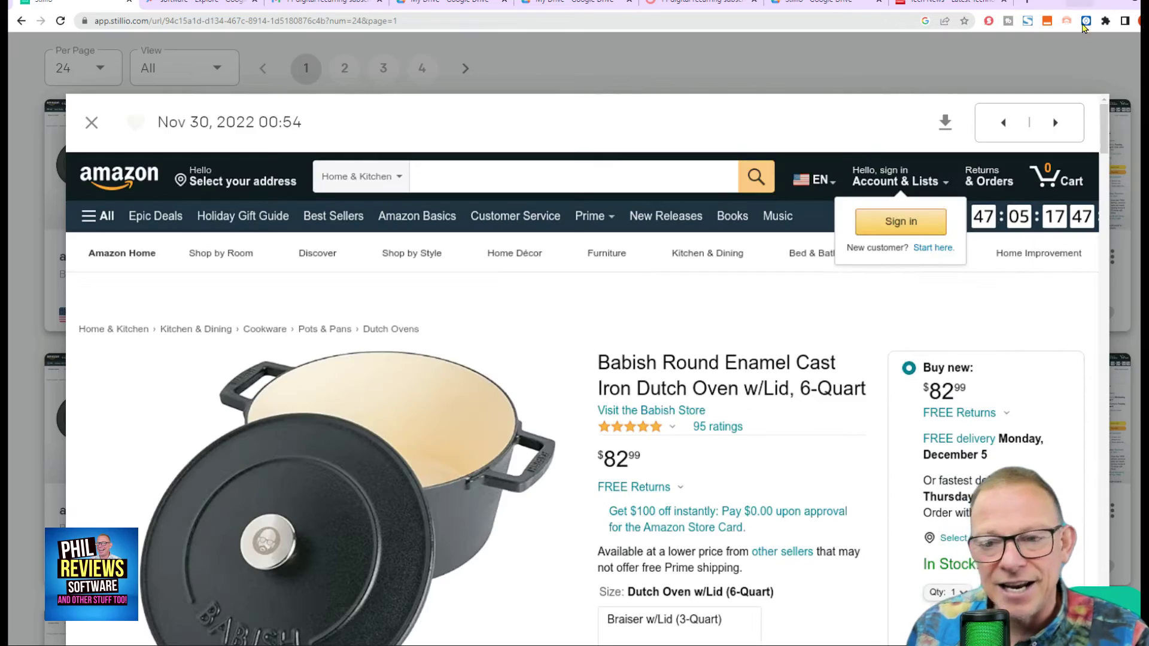
click(90, 124)
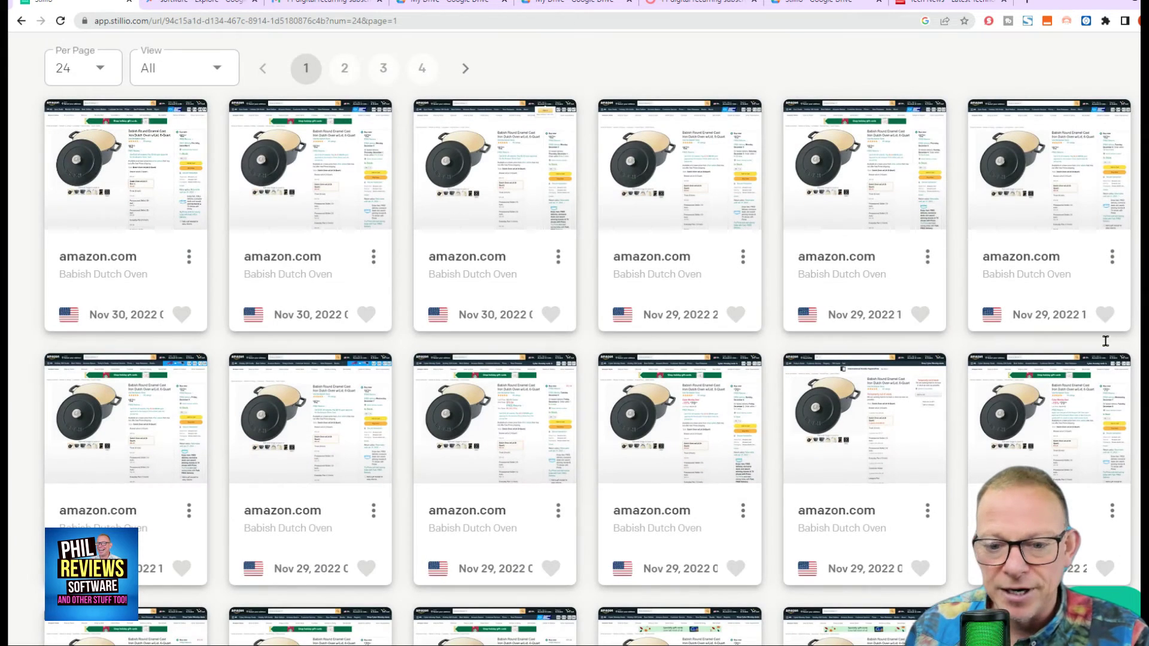
scroll(574, 335, down, 10)
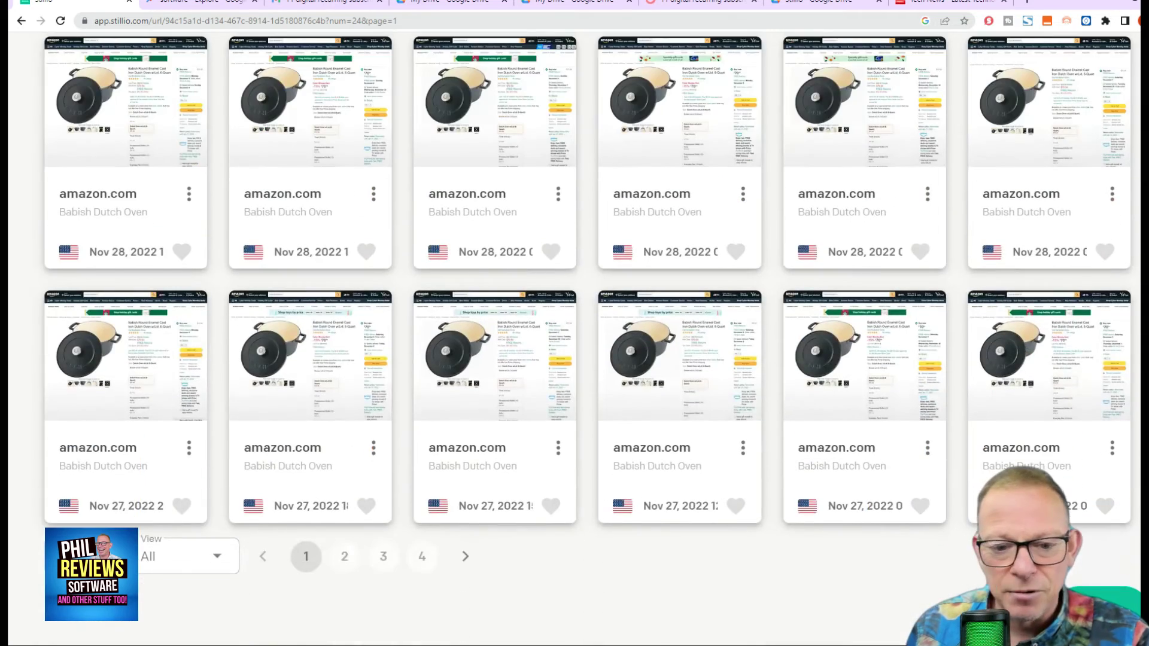
On capture page 4, view the Nov 18, 2022 15:56 Dutch oven screenshot, then close it
click(426, 566)
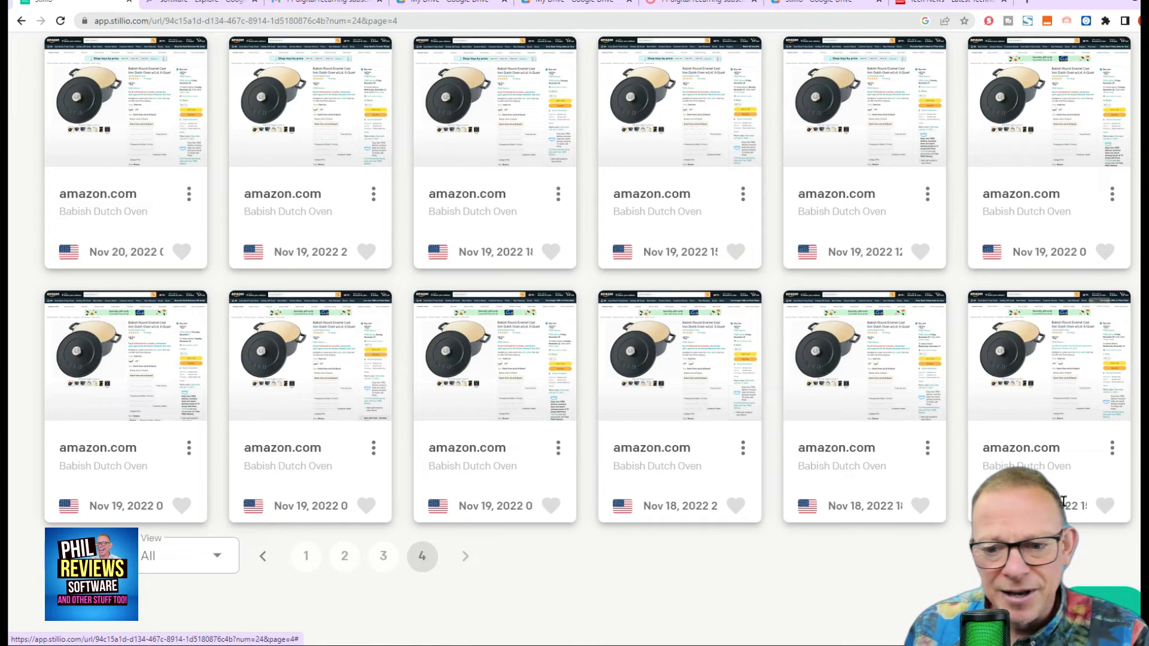
click(1041, 398)
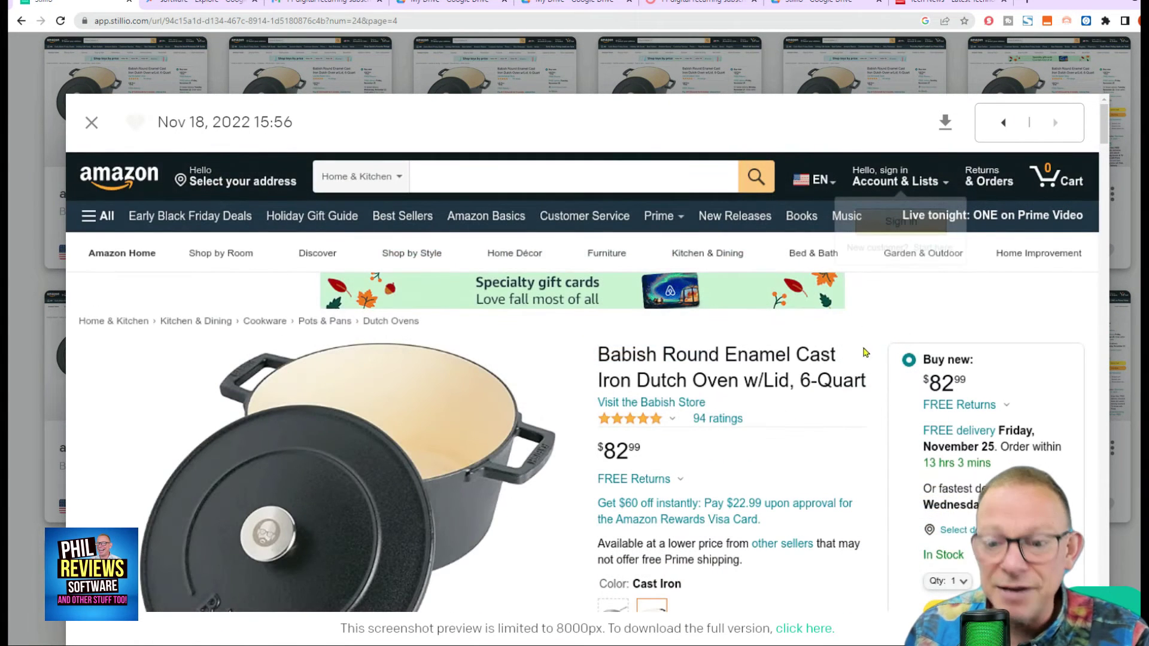
drag(1104, 135, 1104, 486)
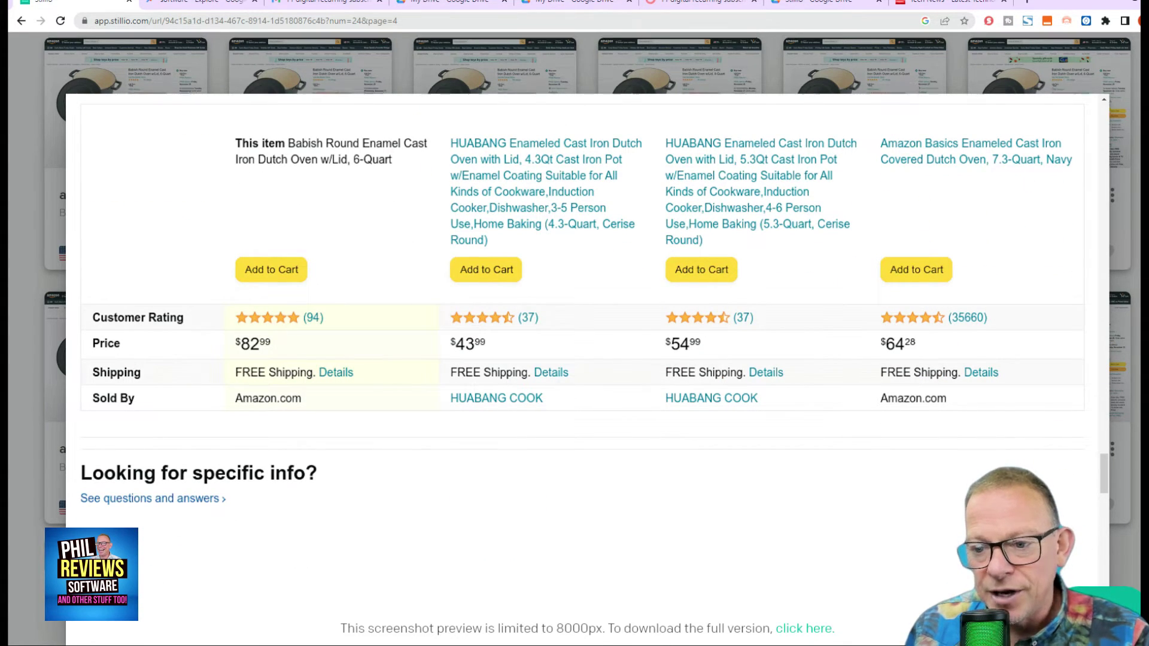
scroll(1060, 107, up, 5)
click(100, 71)
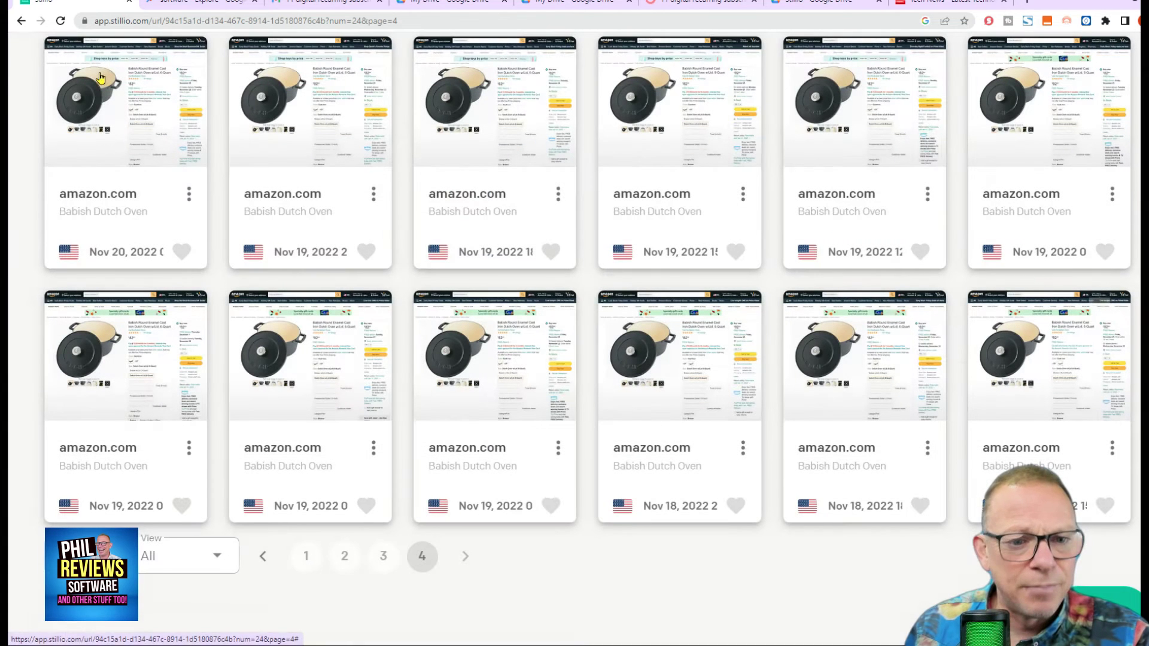
Go back and return to the Webpages list of all monitored pages
click(21, 22)
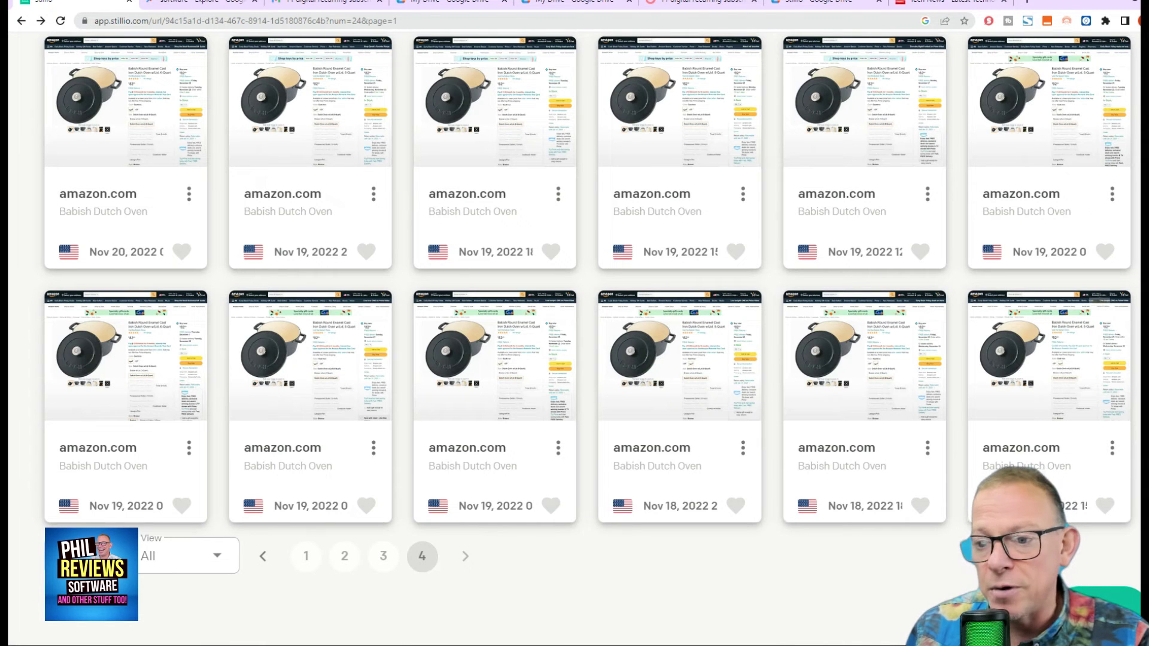
scroll(102, 132, up, 10)
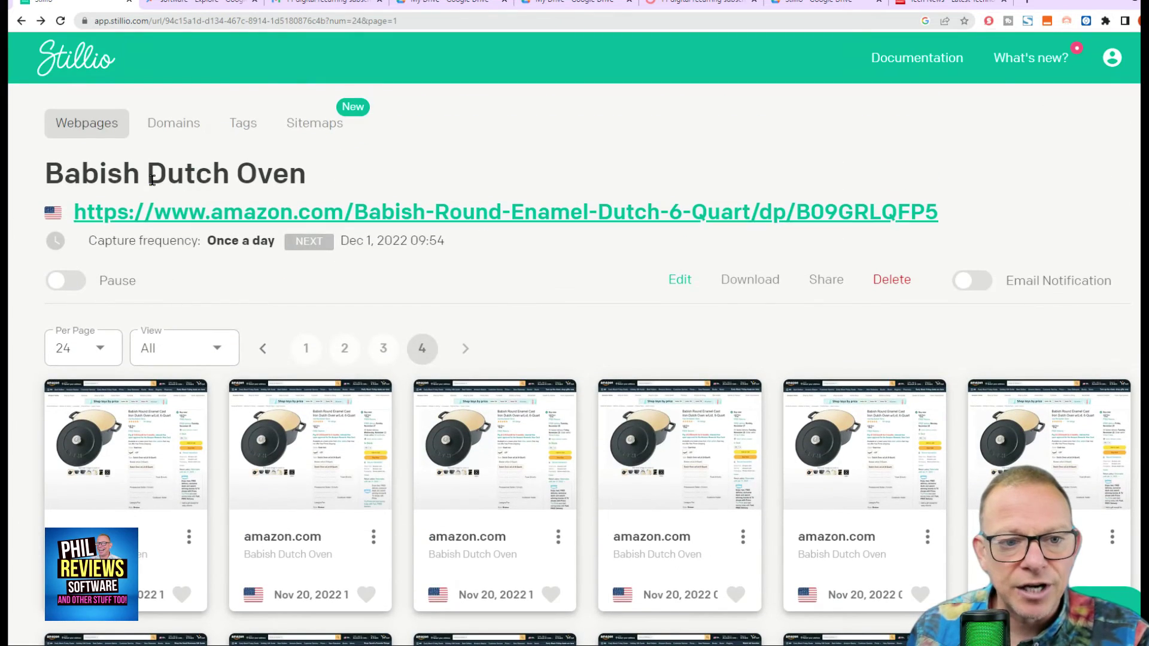
click(103, 132)
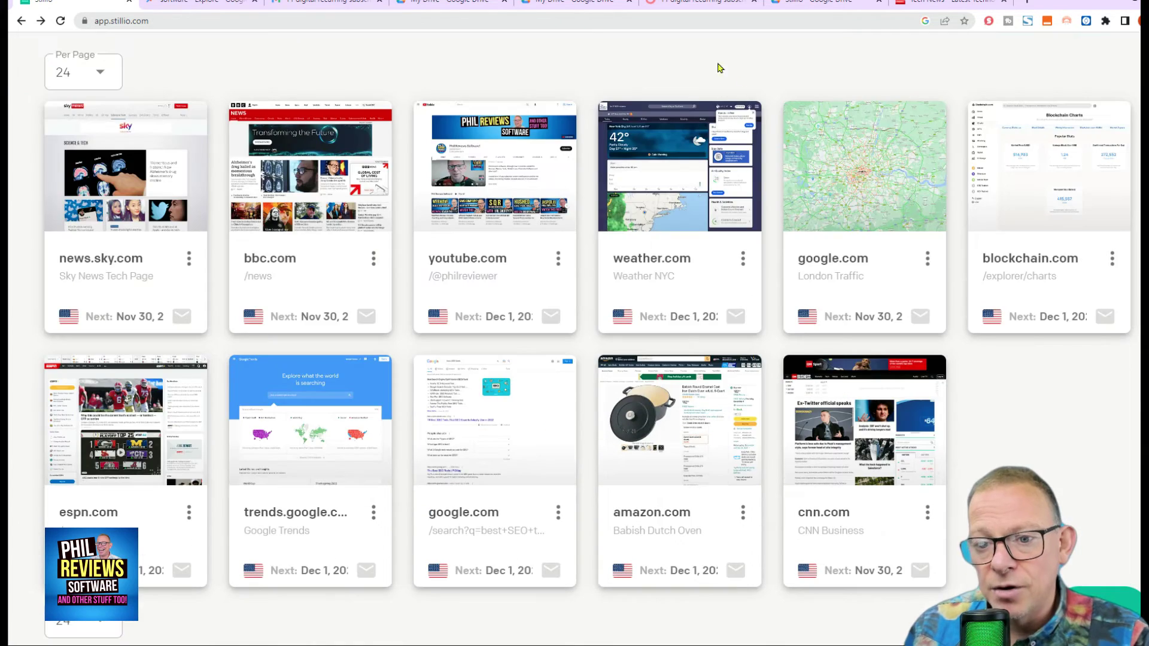
Open the blockchain.com charts captures and view Nov 30 02:26 down to the $17,028 market price
click(1044, 194)
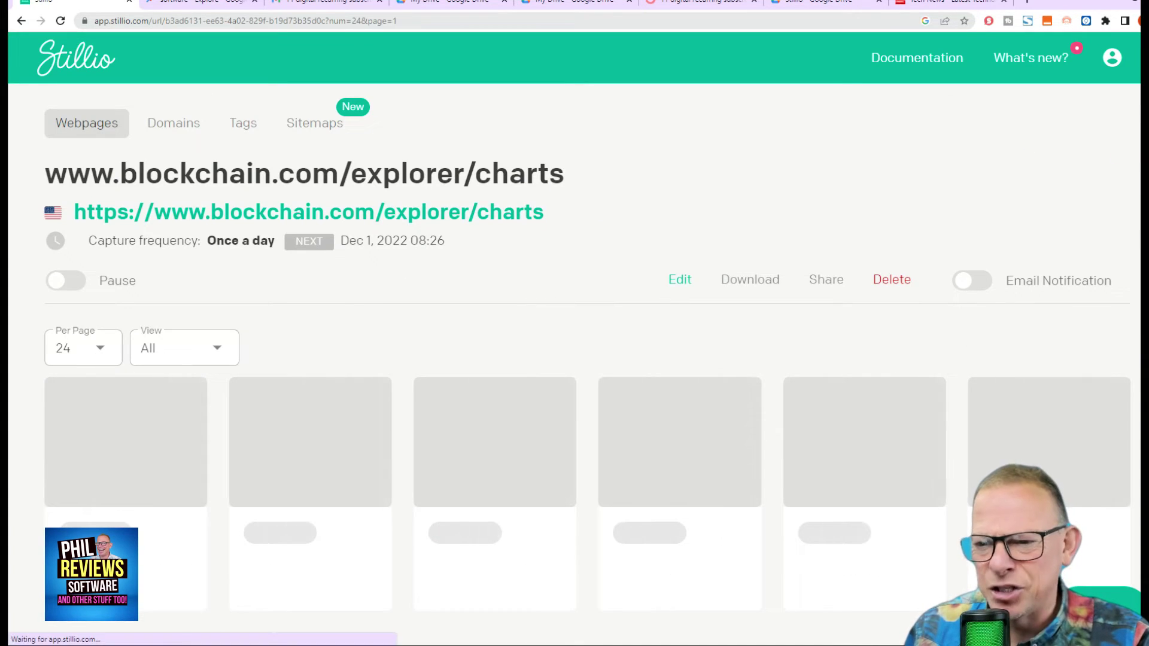
scroll(1027, 154, down, 4)
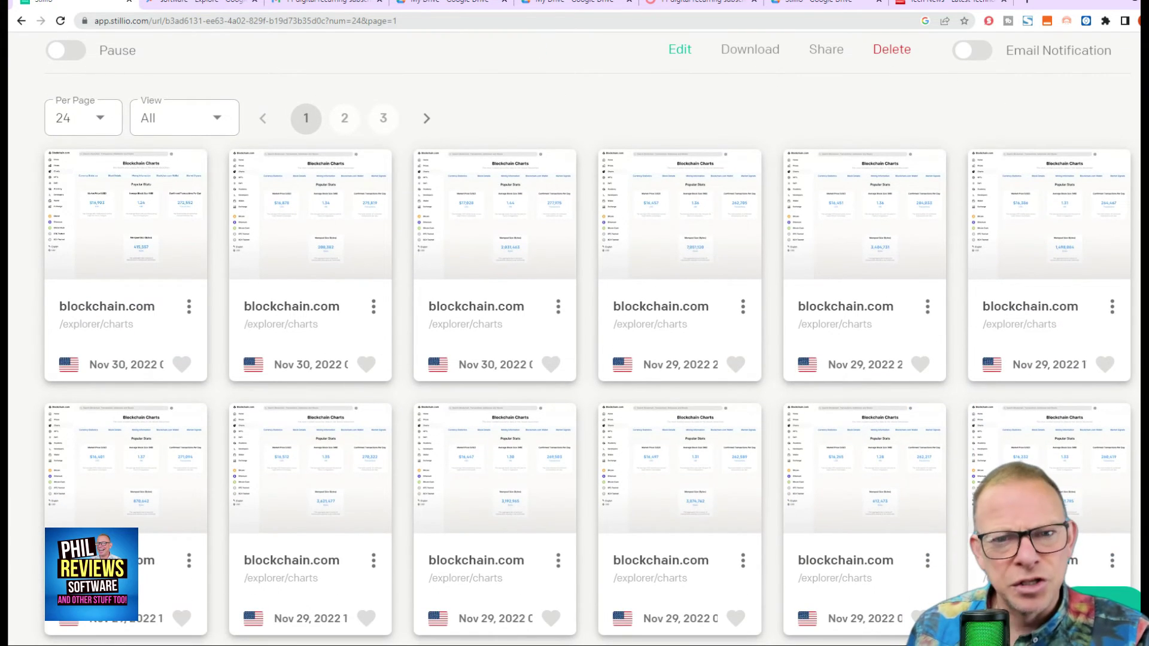
scroll(588, 337, down, 1)
scroll(587, 338, up, 3)
scroll(587, 337, down, 1)
scroll(588, 338, down, 1)
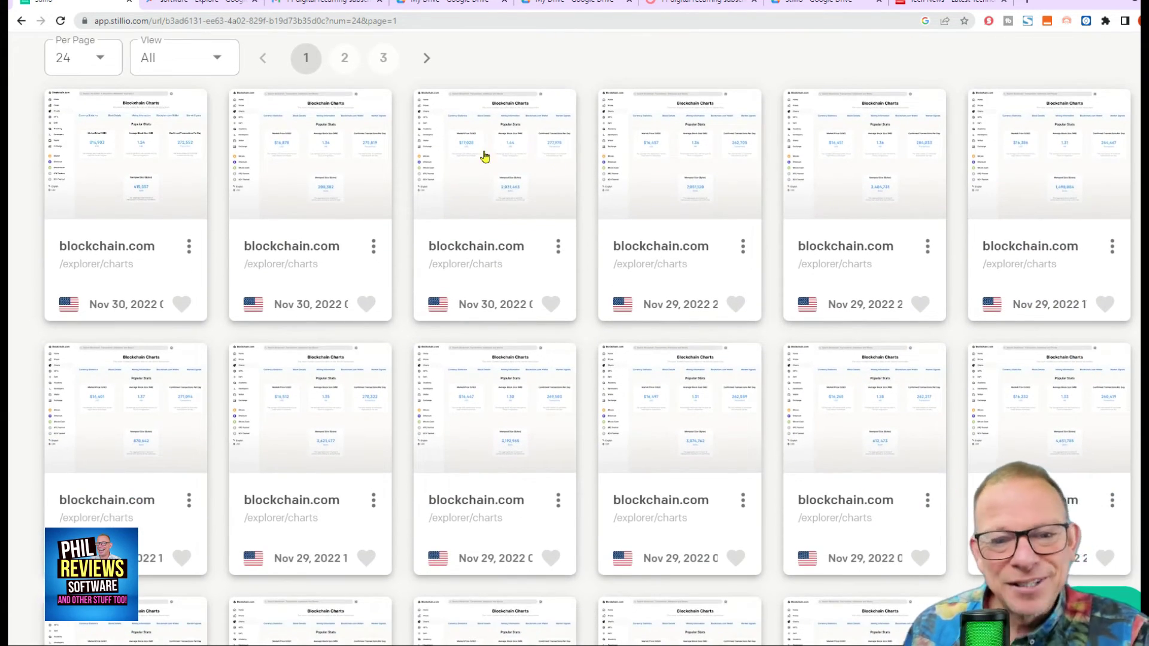
click(485, 156)
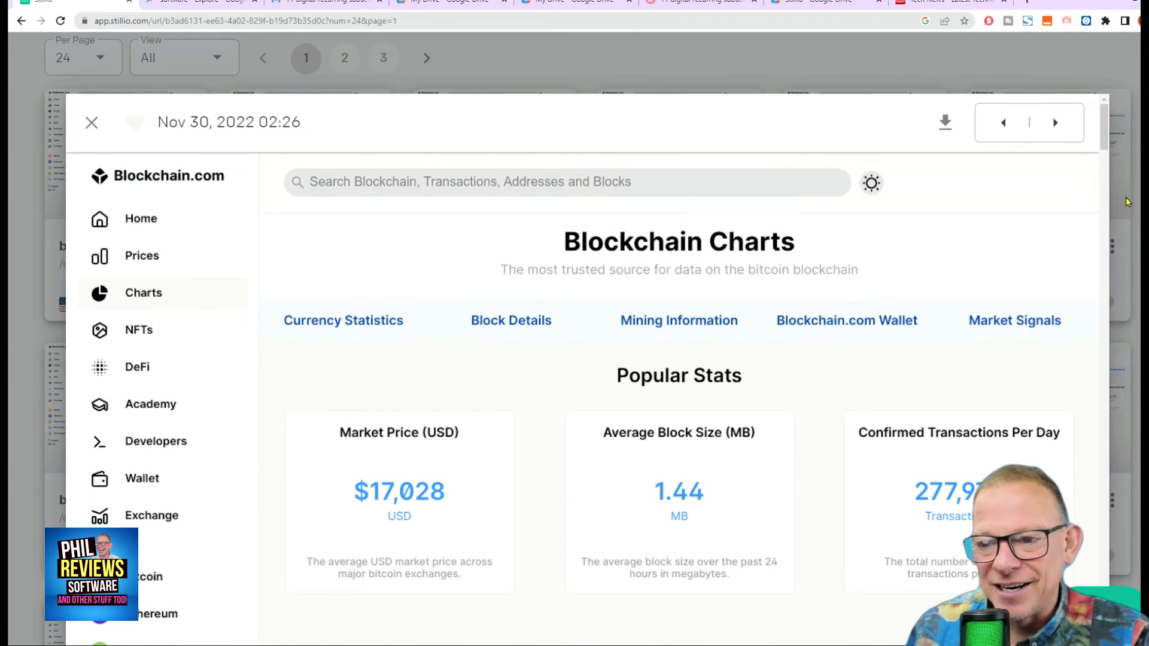
mouse_move(1106, 140)
mouse_down()
mouse_move(1107, 195)
mouse_move(1109, 155)
mouse_up()
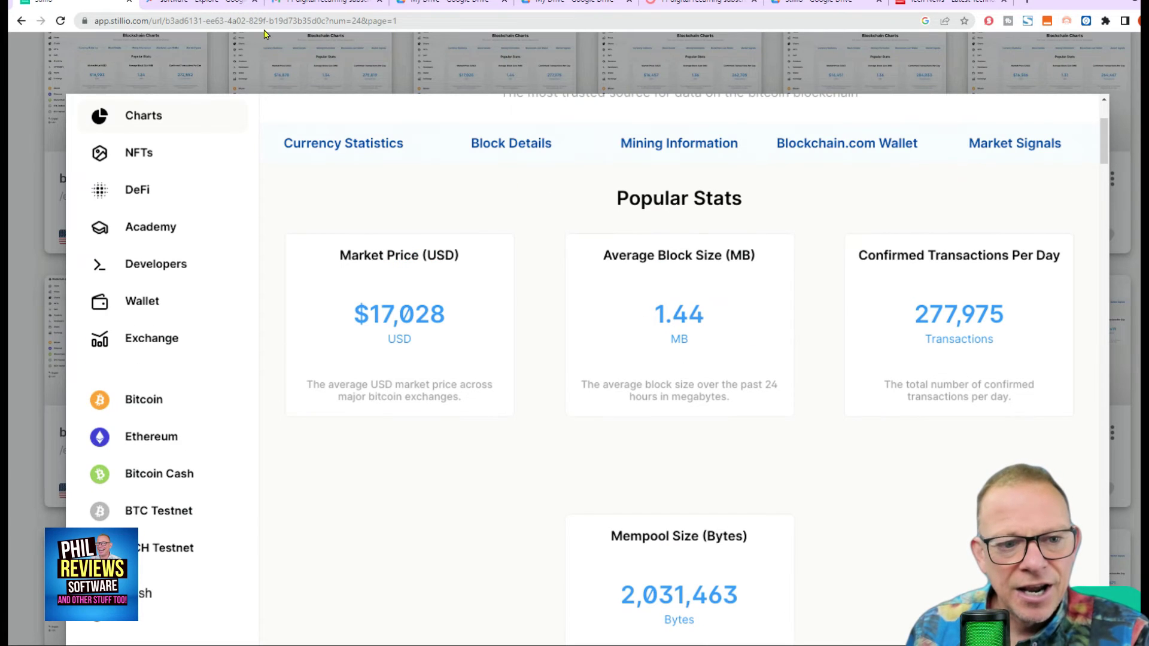
Go back to the webpages list and browse the London Traffic page's captures
click(21, 20)
click(889, 202)
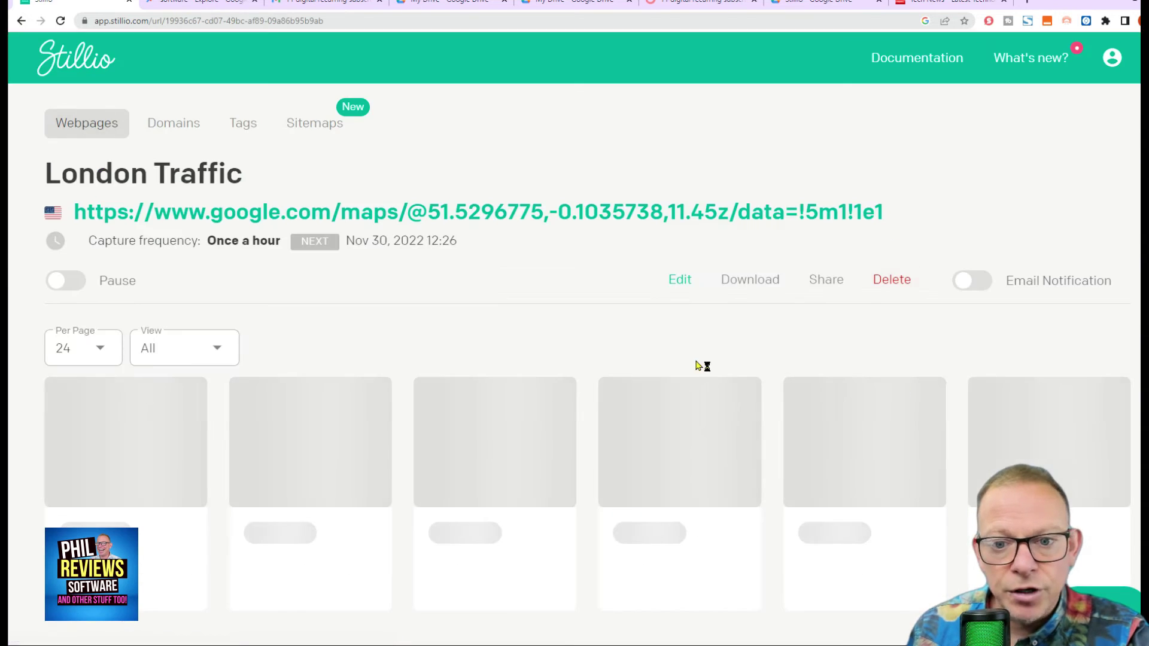
scroll(646, 285, down, 3)
scroll(586, 329, down, 2)
scroll(586, 329, up, 2)
scroll(586, 329, down, 2)
scroll(587, 329, down, 2)
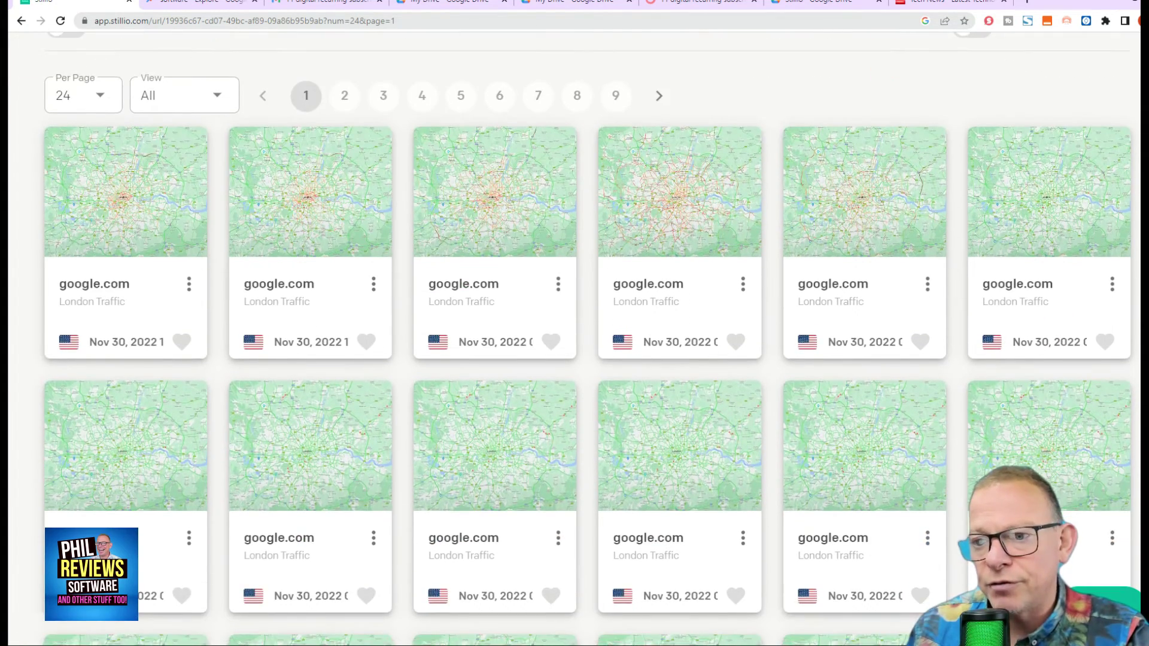
scroll(586, 329, up, 1)
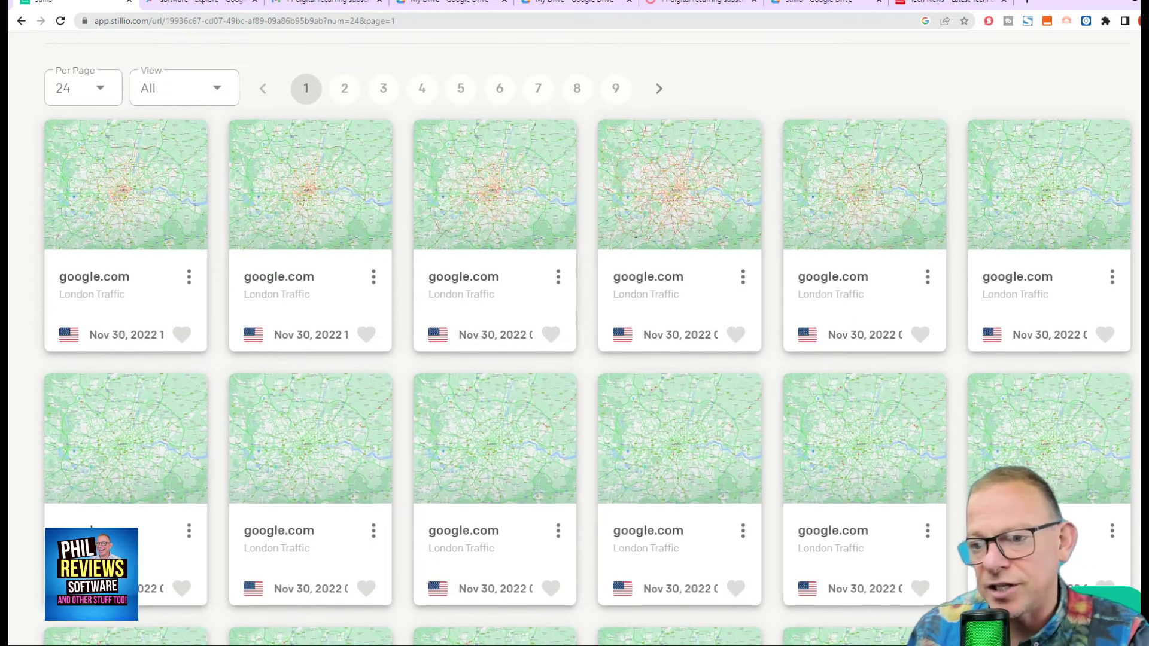
scroll(587, 329, down, 1)
scroll(586, 329, down, 1)
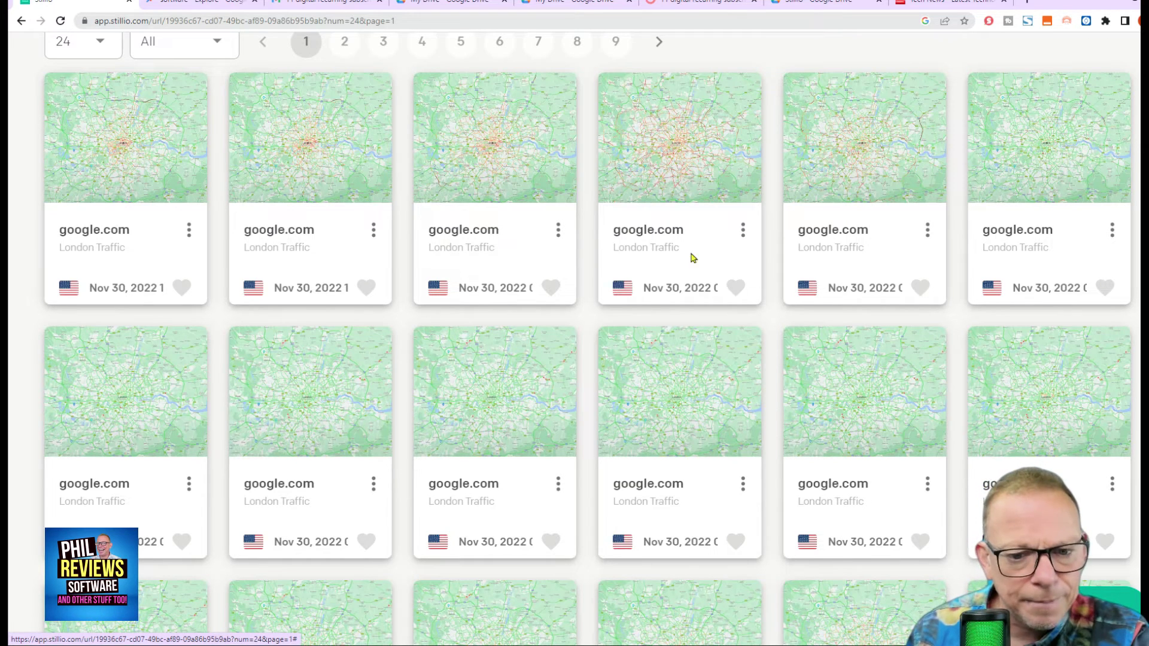
View the Nov 30, 2022 08:26 London traffic map, then return to the webpages list
click(686, 172)
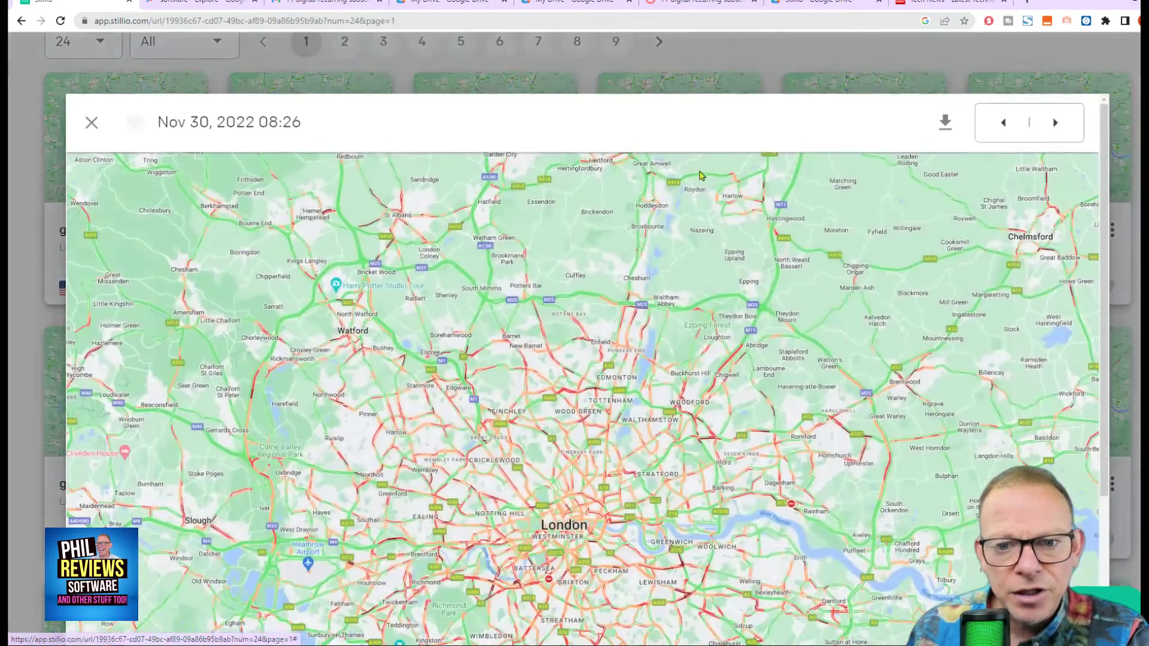
scroll(1099, 261, down, 3)
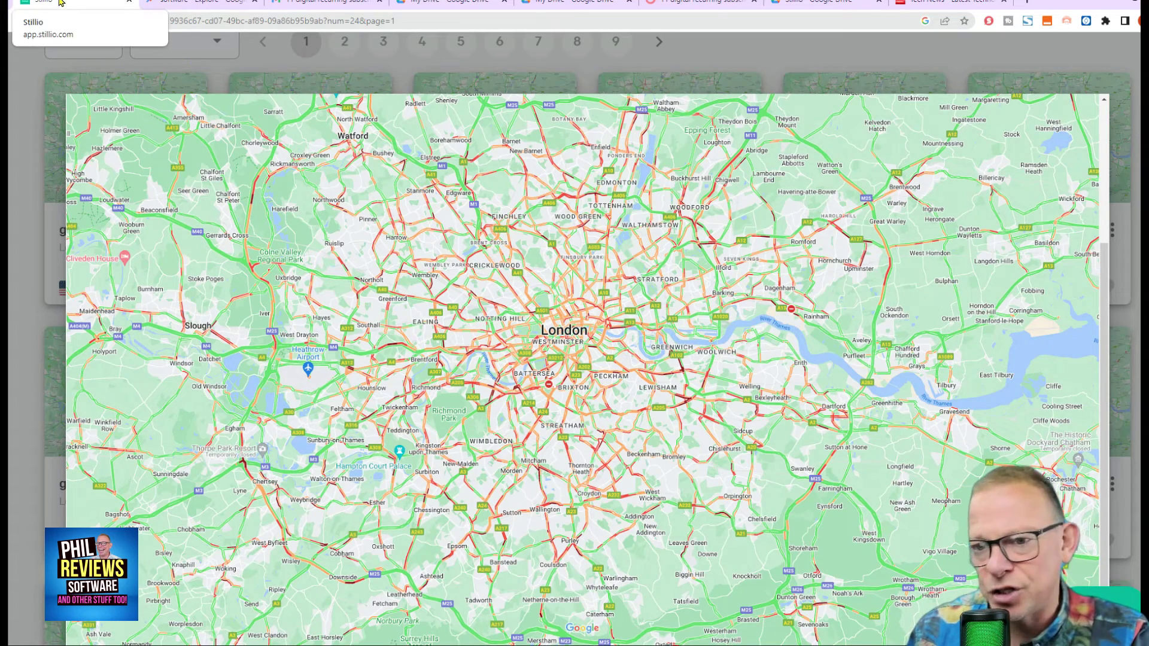
click(33, 134)
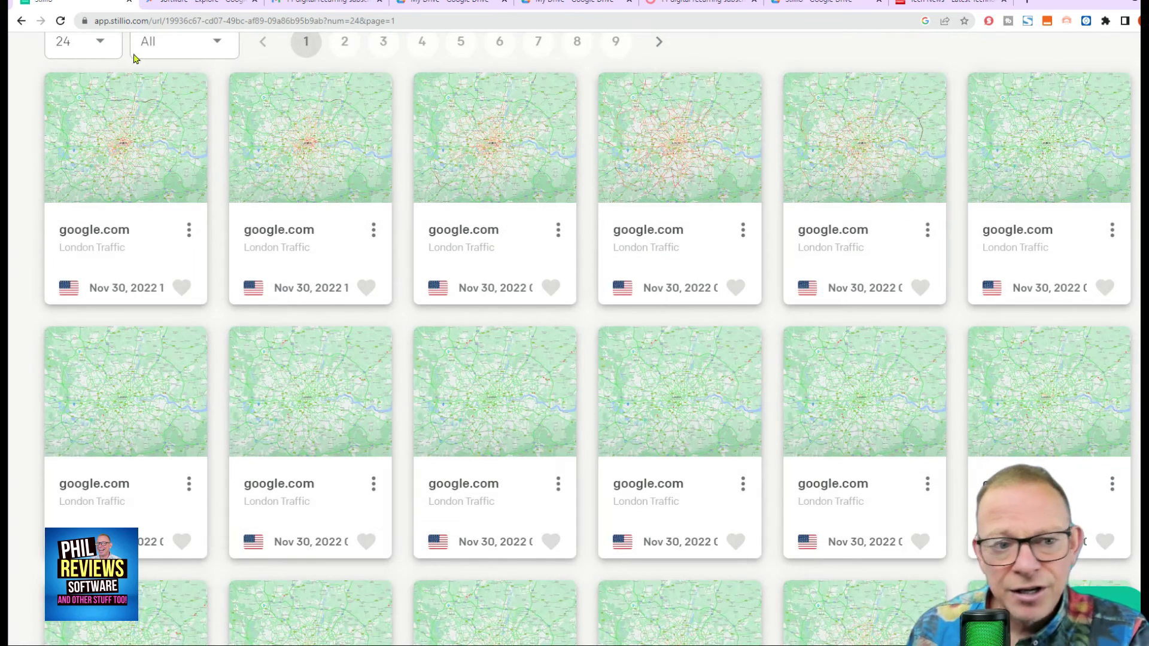
click(22, 21)
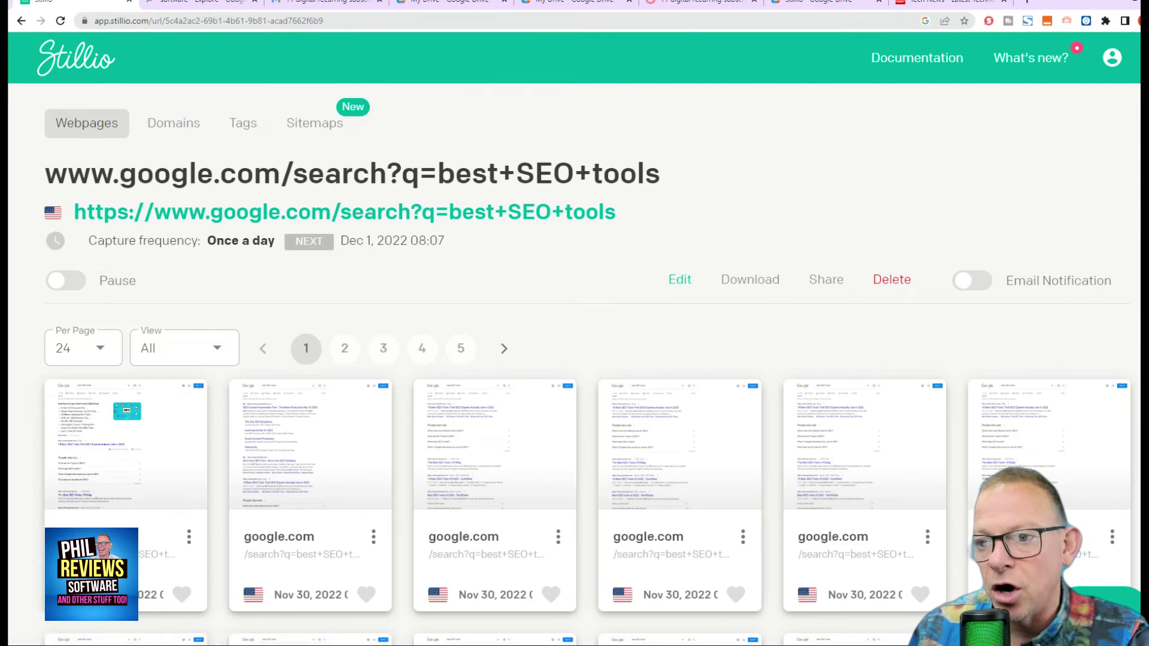
scroll(1138, 150, down, 1)
scroll(575, 339, down, 2)
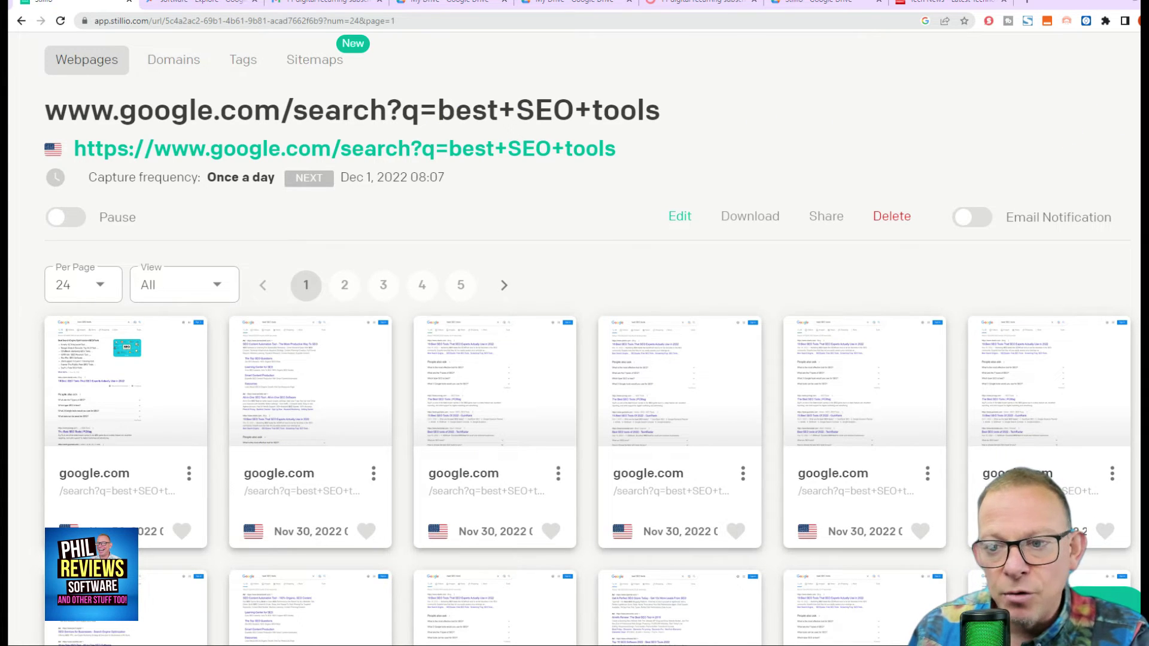
scroll(494, 245, down, 15)
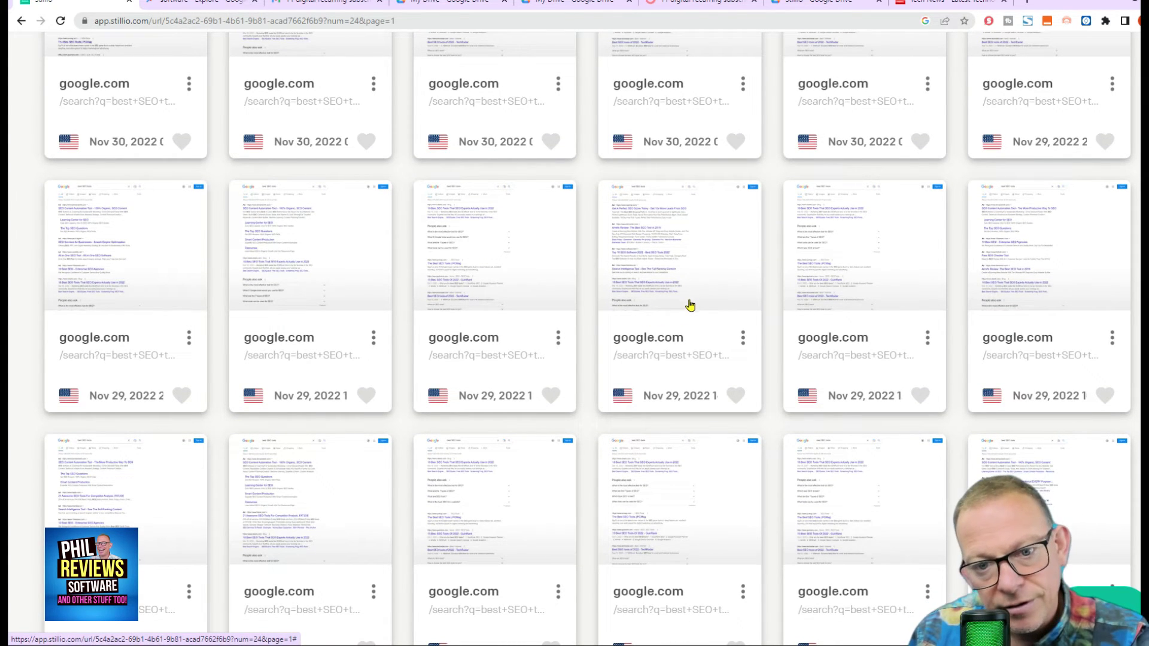
click(687, 307)
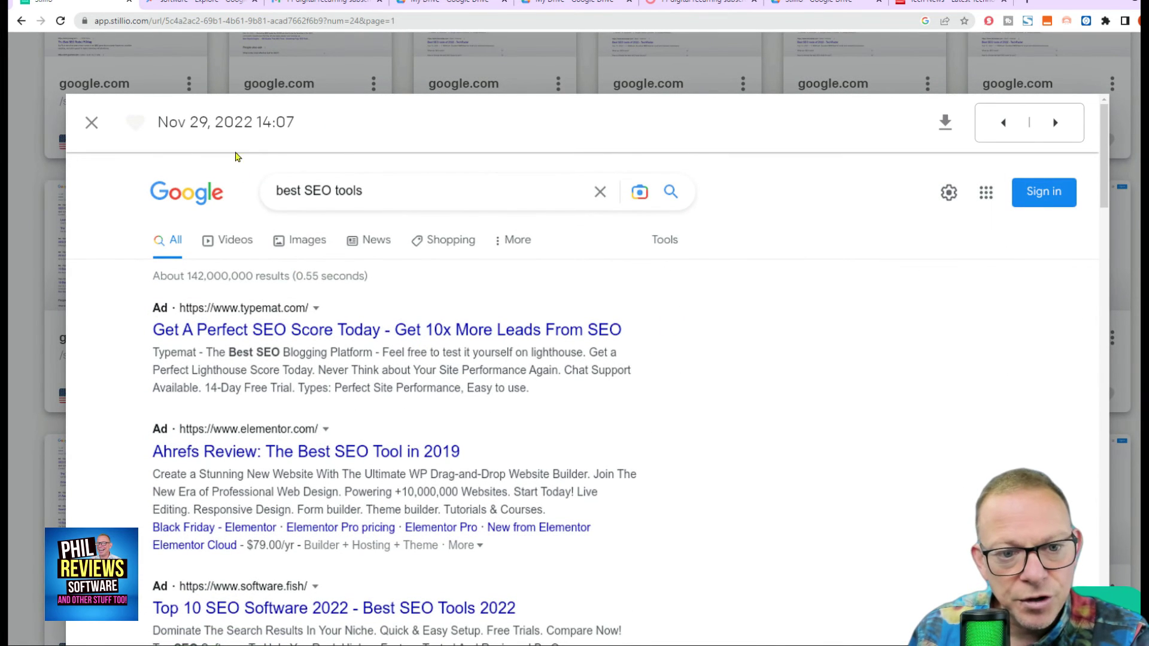
scroll(1093, 178, down, 2)
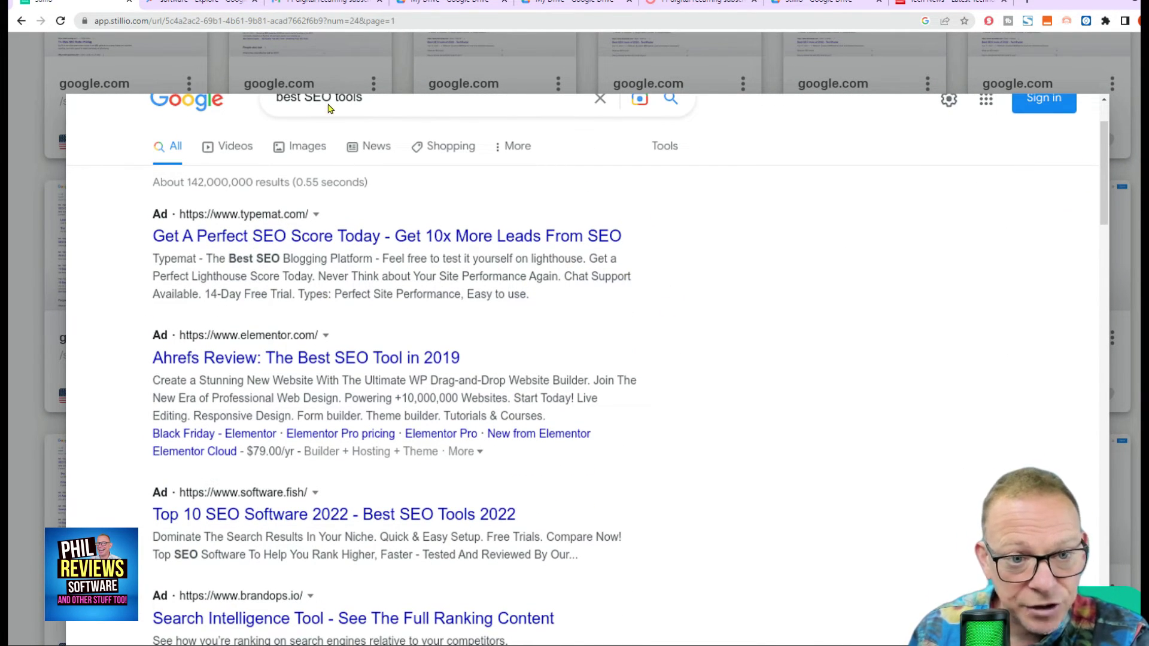
drag(1105, 177, 1098, 333)
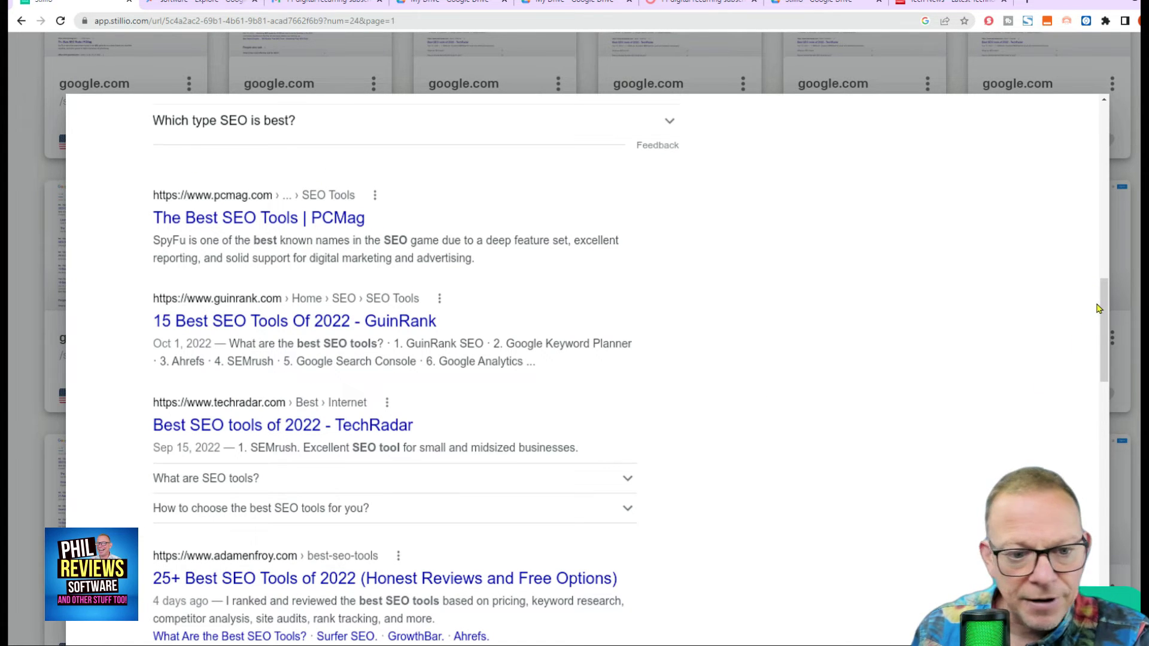
drag(1090, 330, 1090, 246)
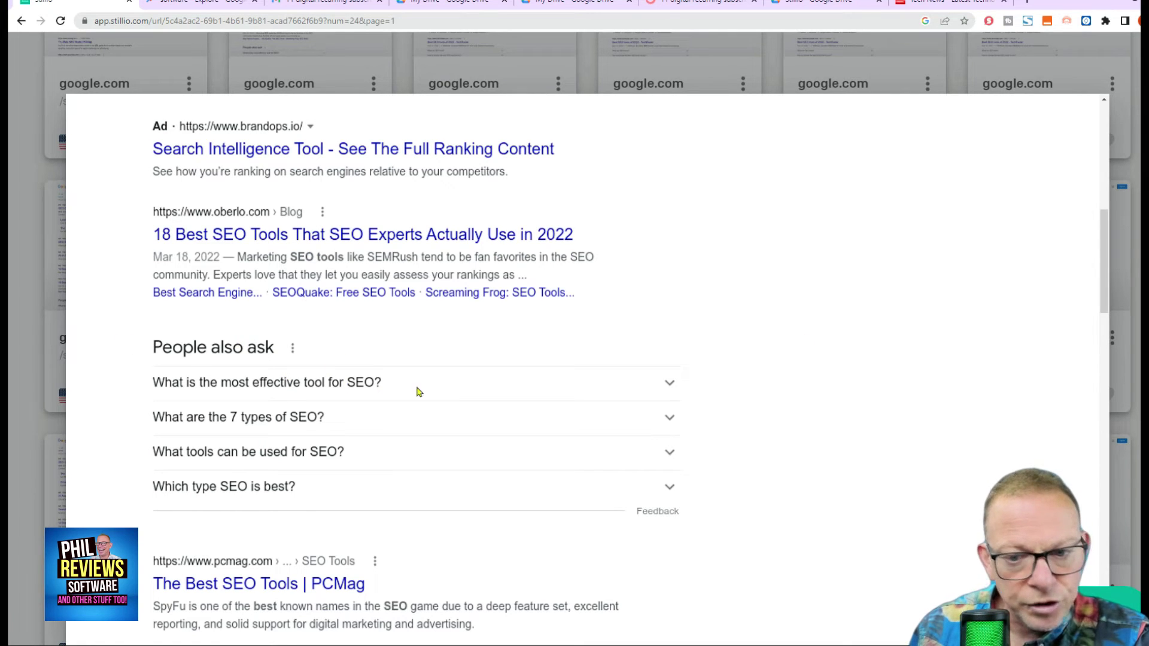
drag(1104, 282, 1059, 96)
Close the capture preview, go back to Webpages, and open Your Settings from the profile menu
click(89, 124)
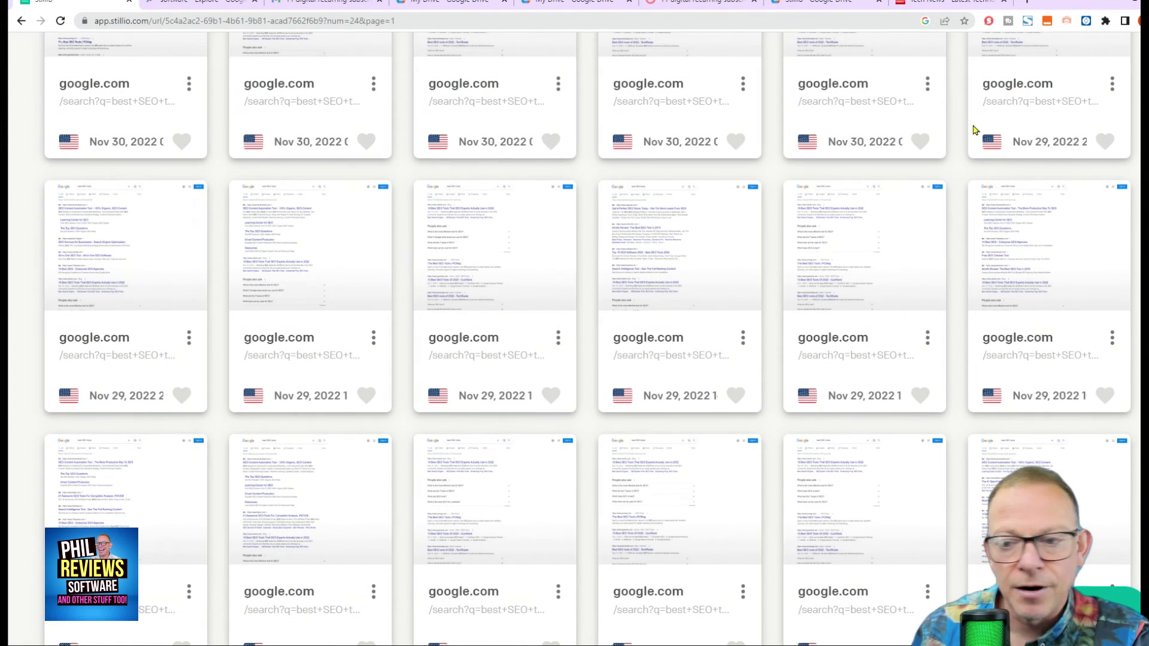
key(alt+Left)
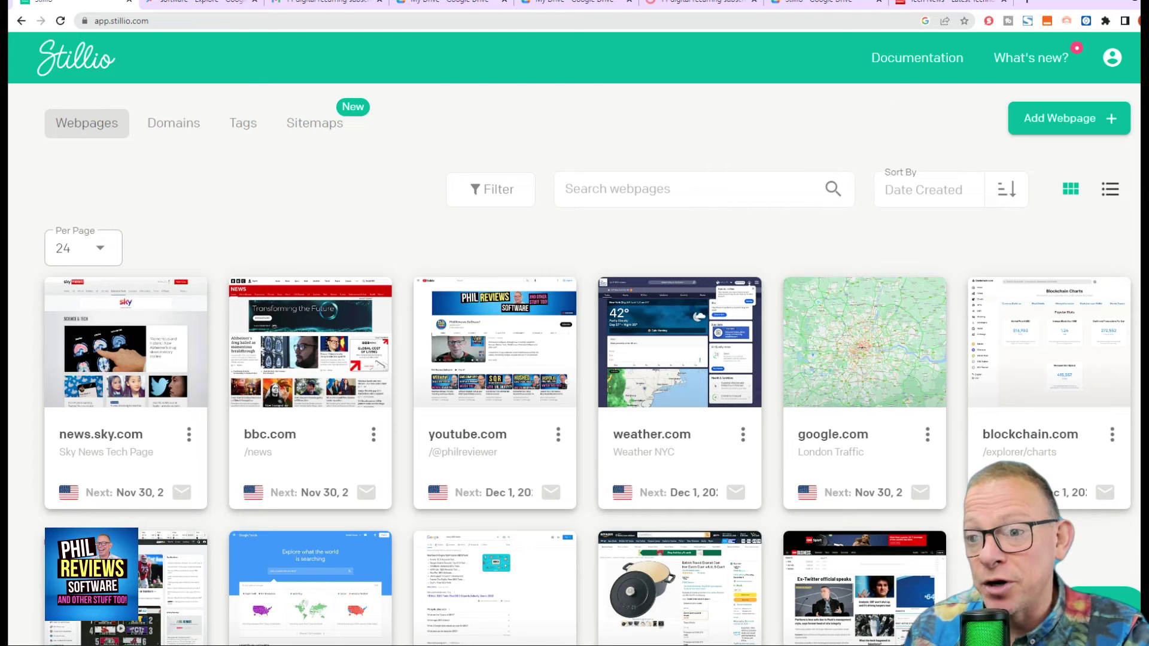
click(1112, 58)
click(1071, 96)
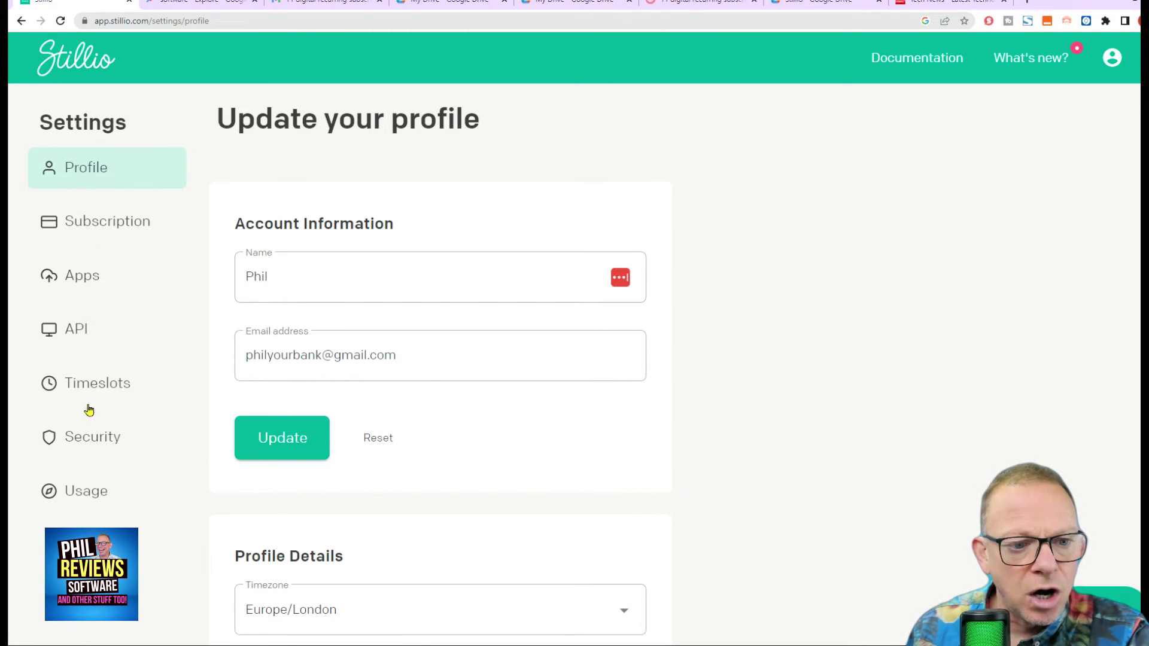
Review the API, Timeslots, Security and Usage settings pages in turn
click(76, 332)
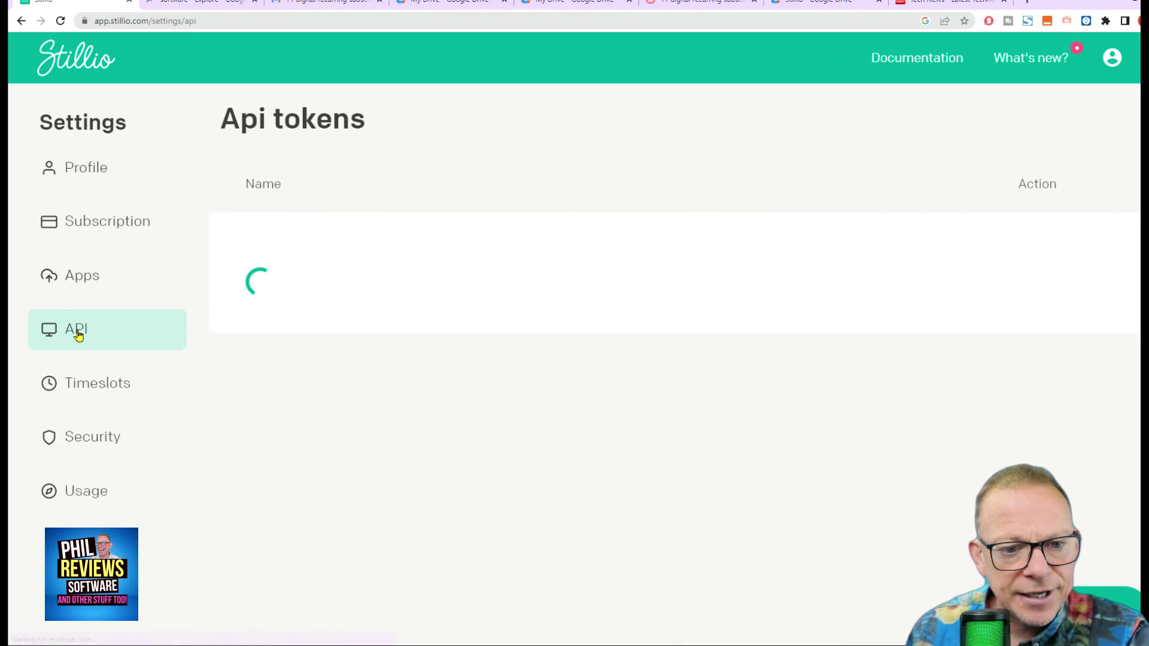
click(103, 390)
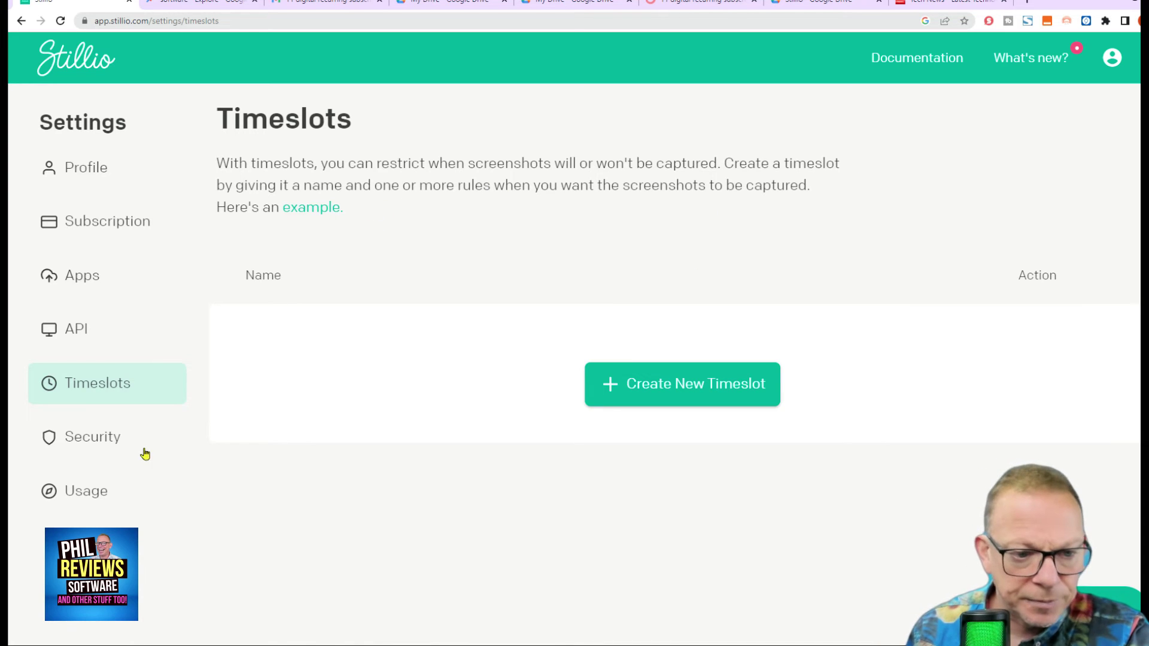
click(117, 444)
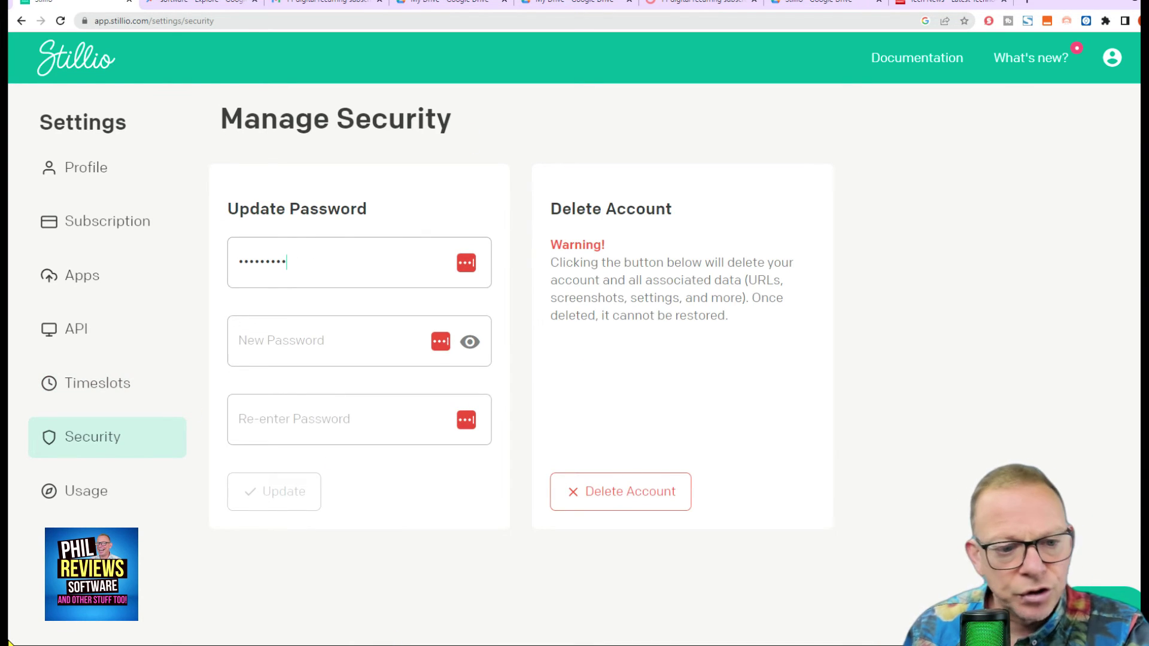
click(86, 493)
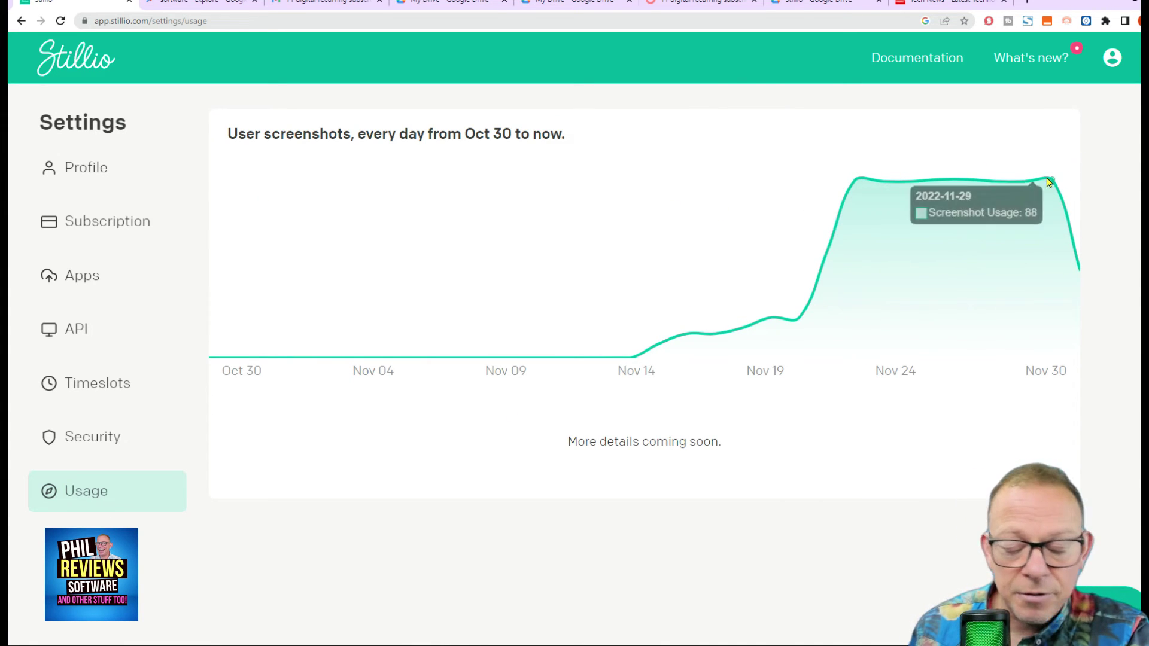
mouse_move(942, 192)
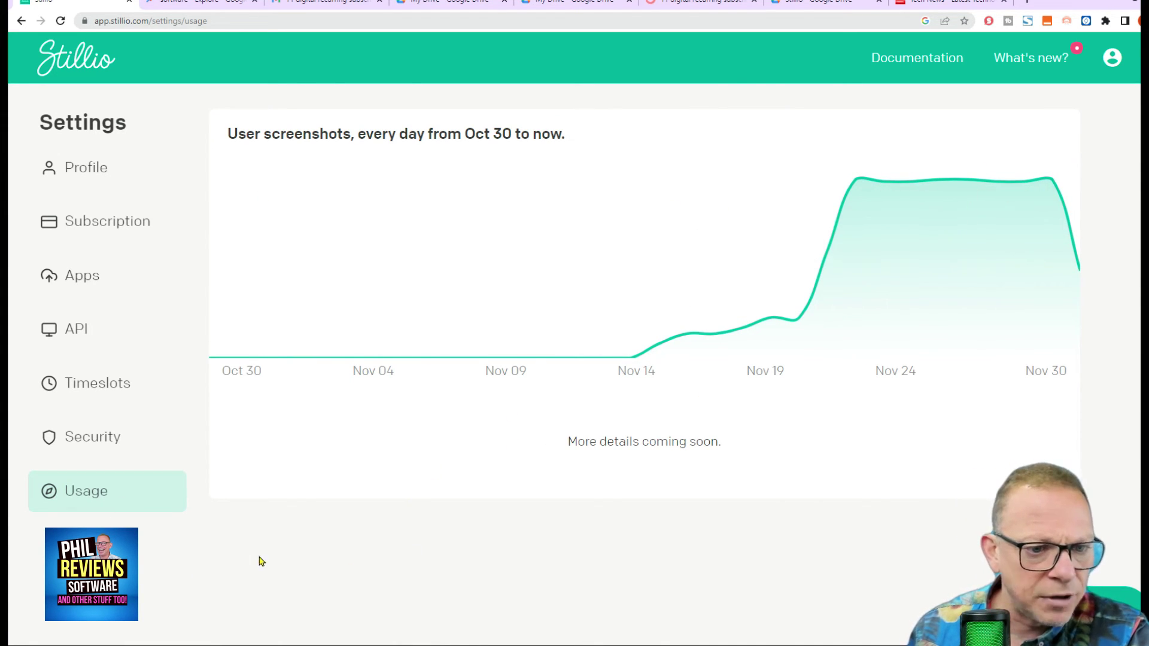
Confirm the Google Drive integration is active under Apps, then switch to the My Drive tab
click(99, 282)
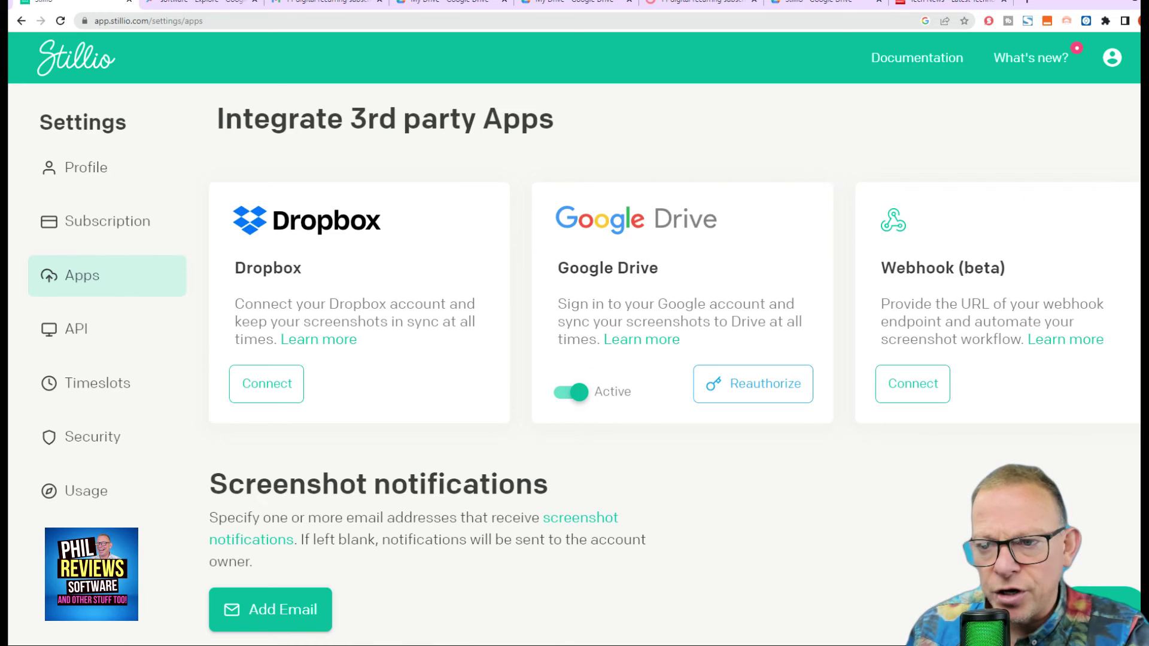
scroll(644, 352, down, 2)
scroll(644, 352, up, 2)
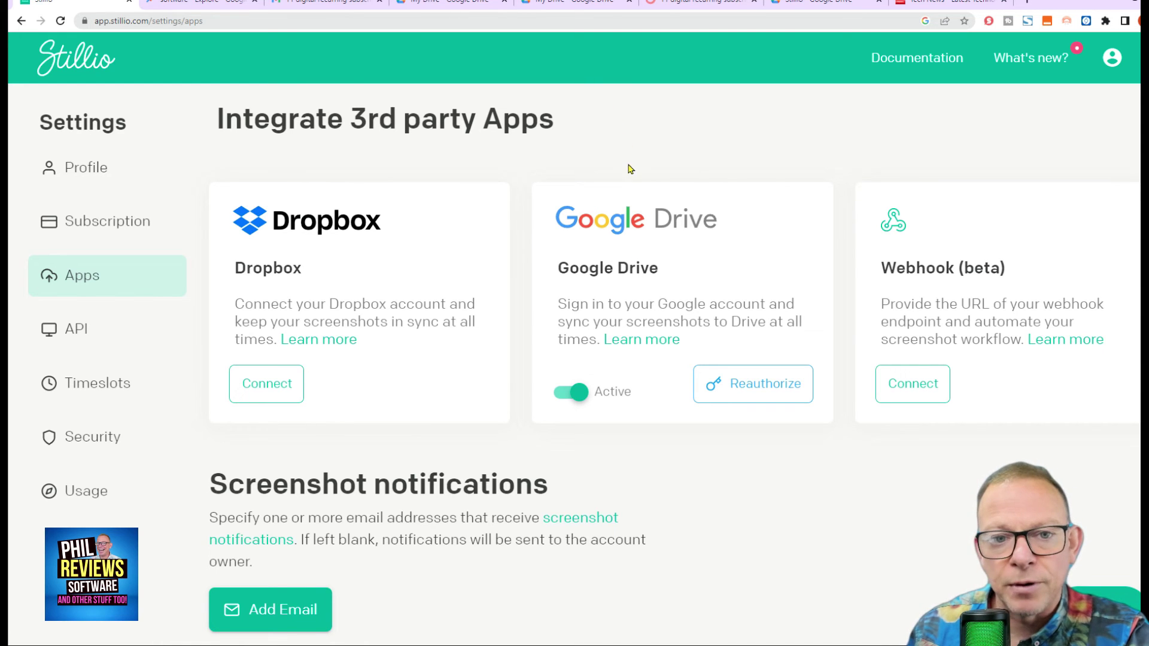
click(452, 2)
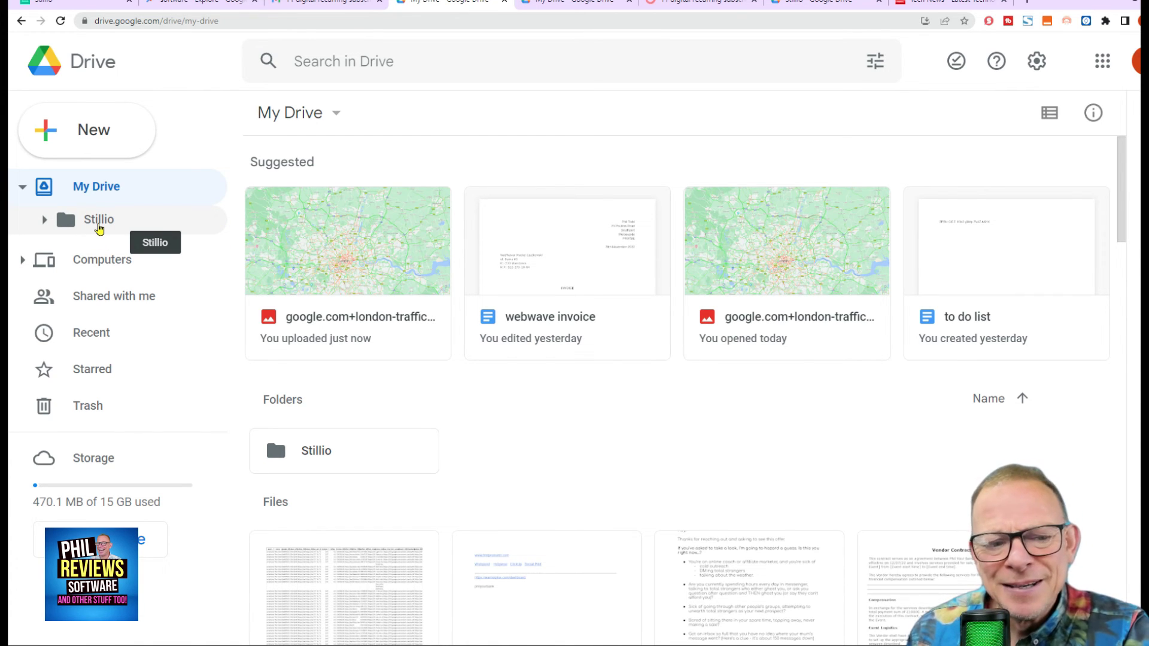
Open Drive's Stillio folder, go through its four capture images, then return to Stillio
click(99, 222)
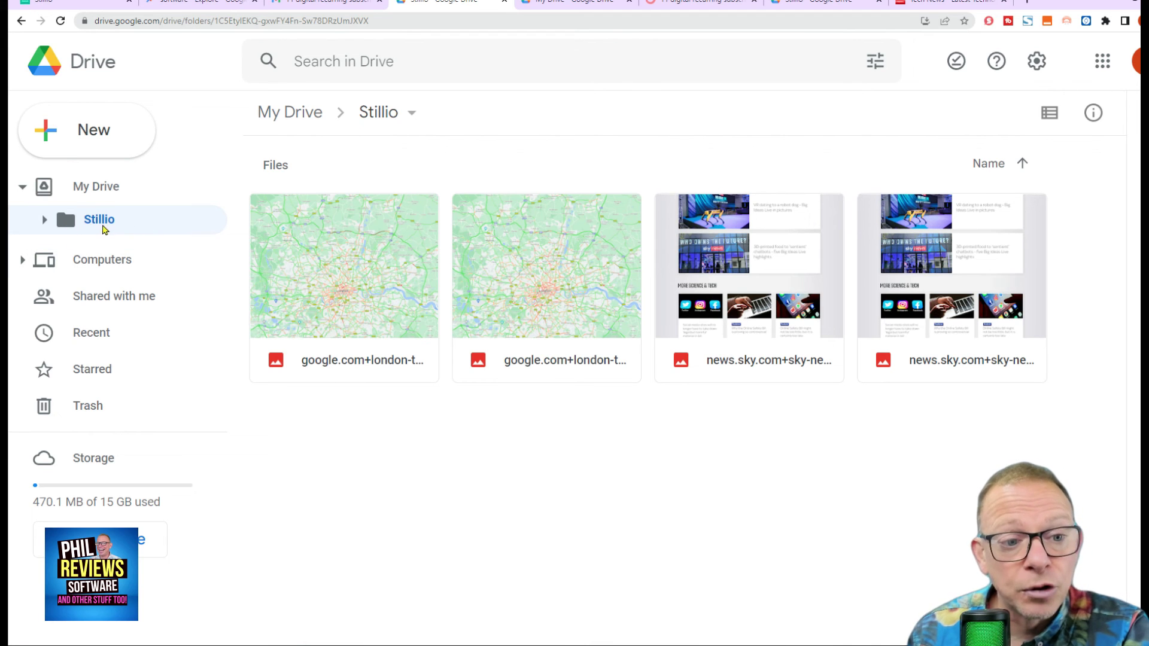
click(342, 270)
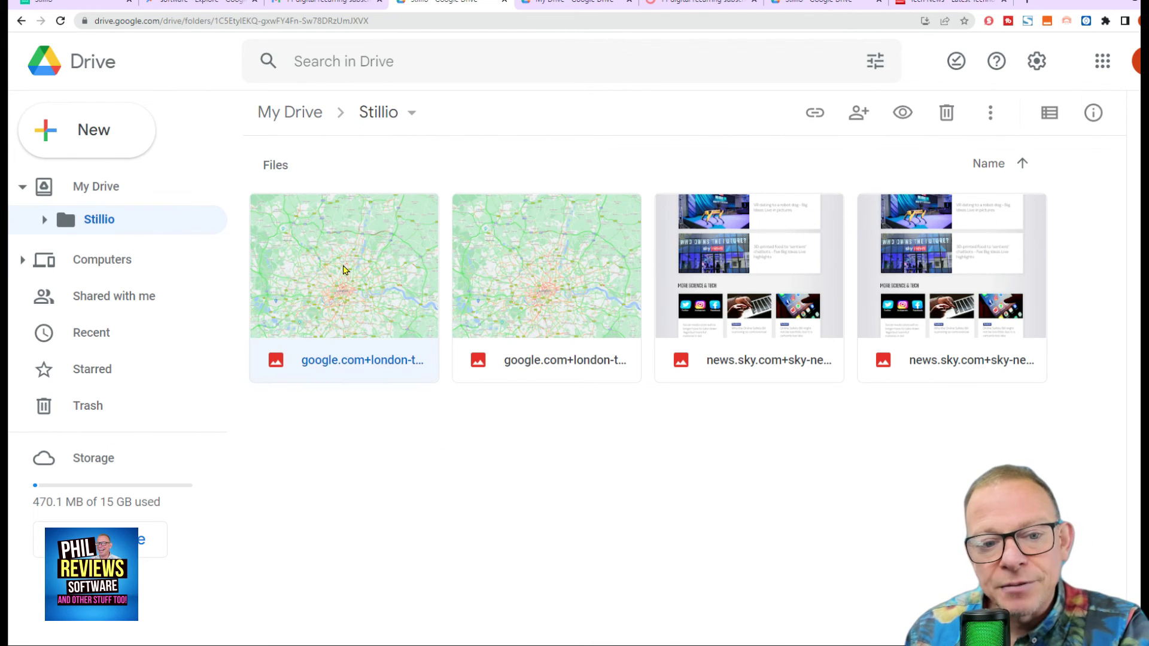
click(567, 270)
click(784, 282)
click(950, 280)
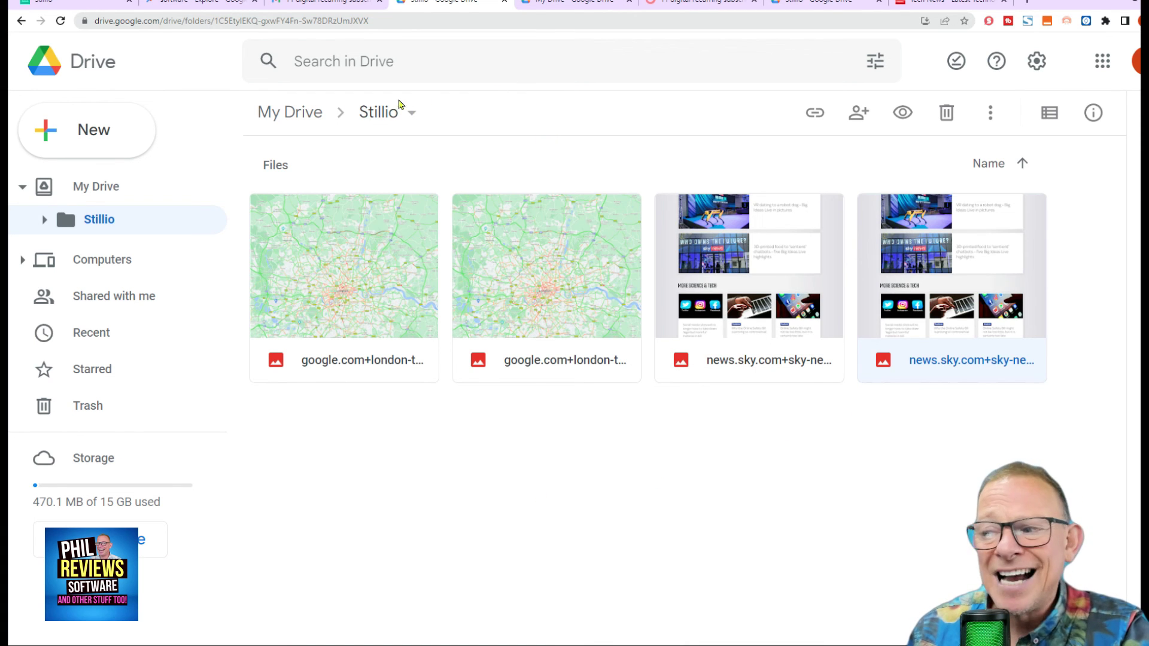
key(ctrl+1)
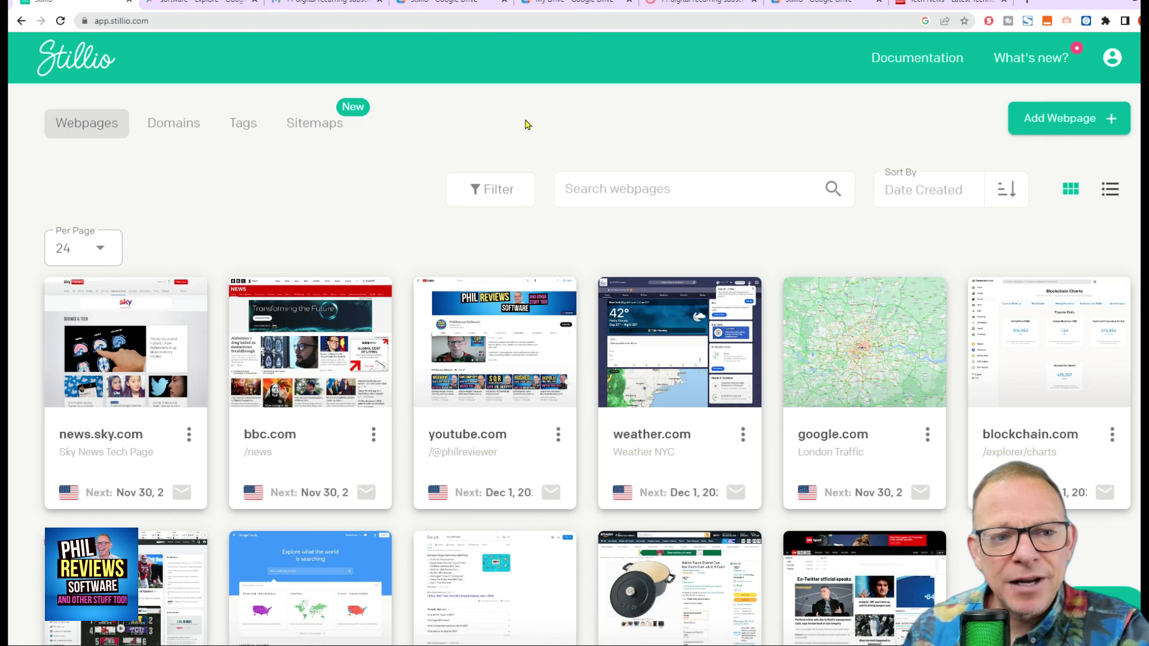